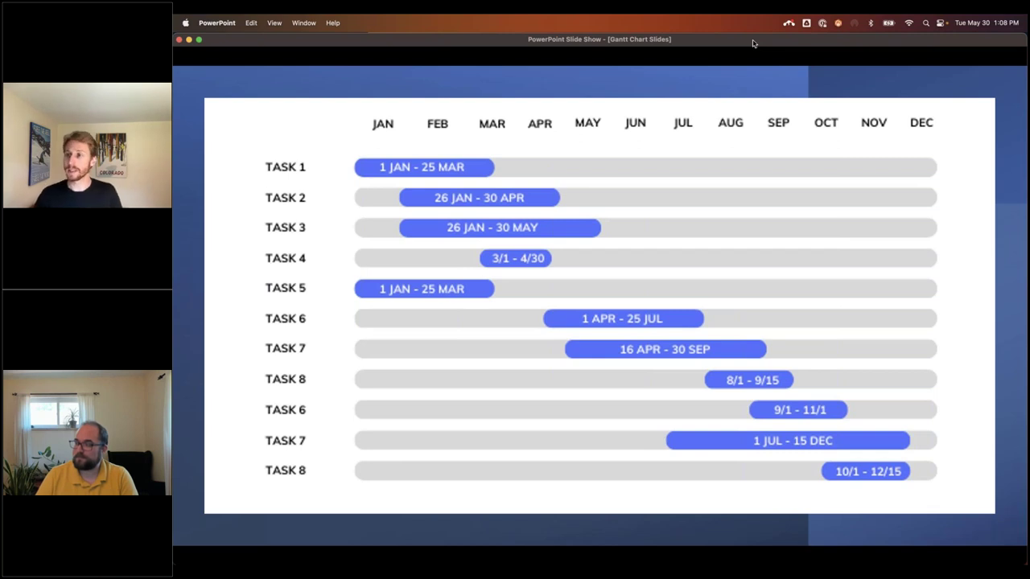
key(Right)
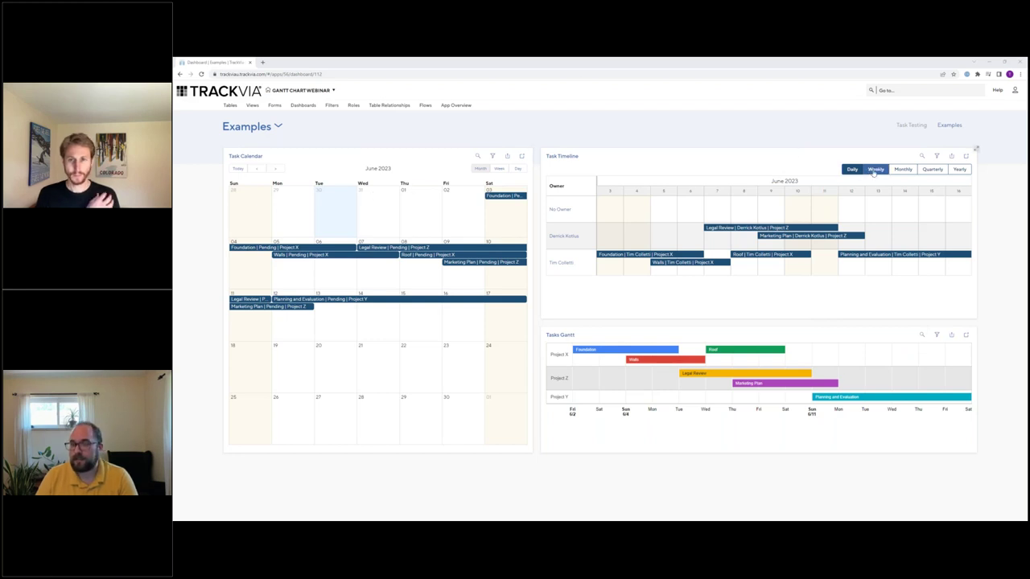
Step: Preview the Task Timeline at the monthly scale and return it to the daily scale
click(903, 169)
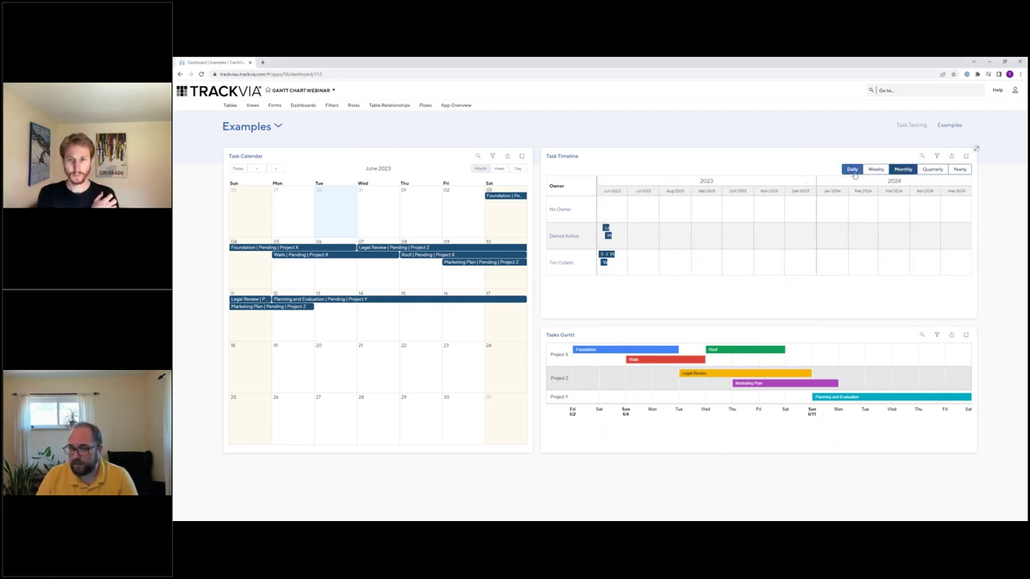
click(852, 169)
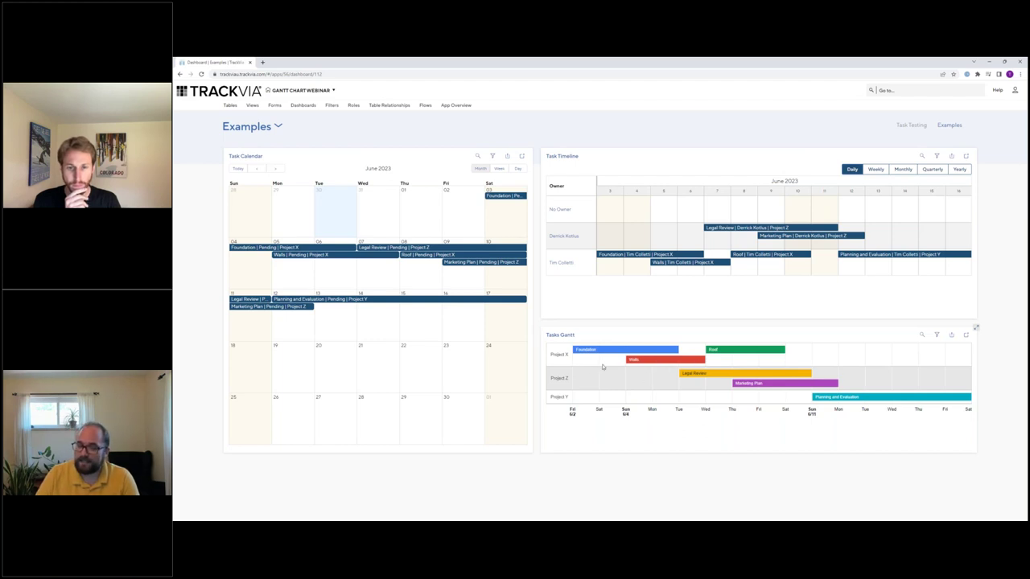
Step: Open the Walls task record from the Tasks Gantt chart and return to the Examples dashboard
mouse_move(644, 365)
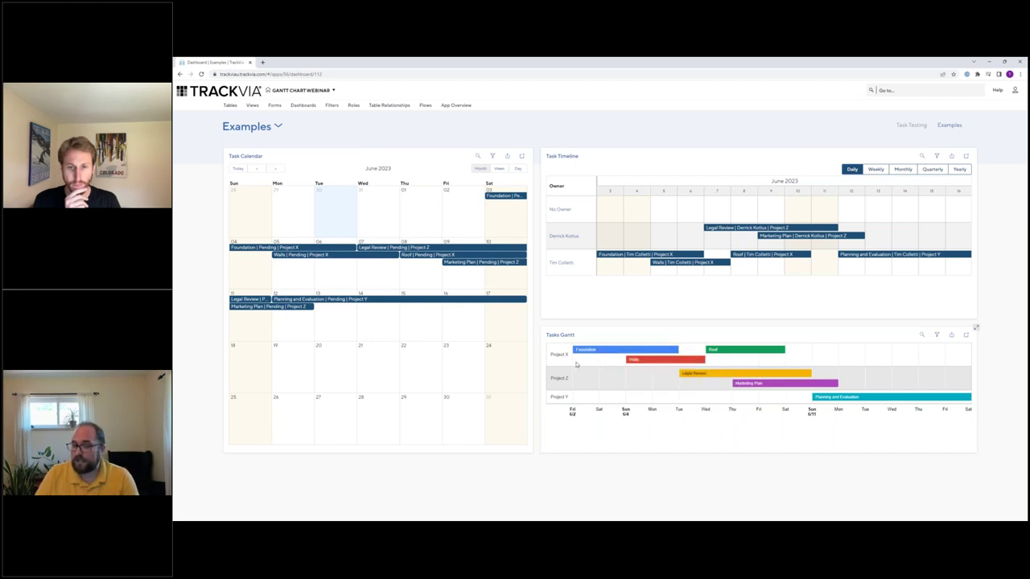
click(642, 363)
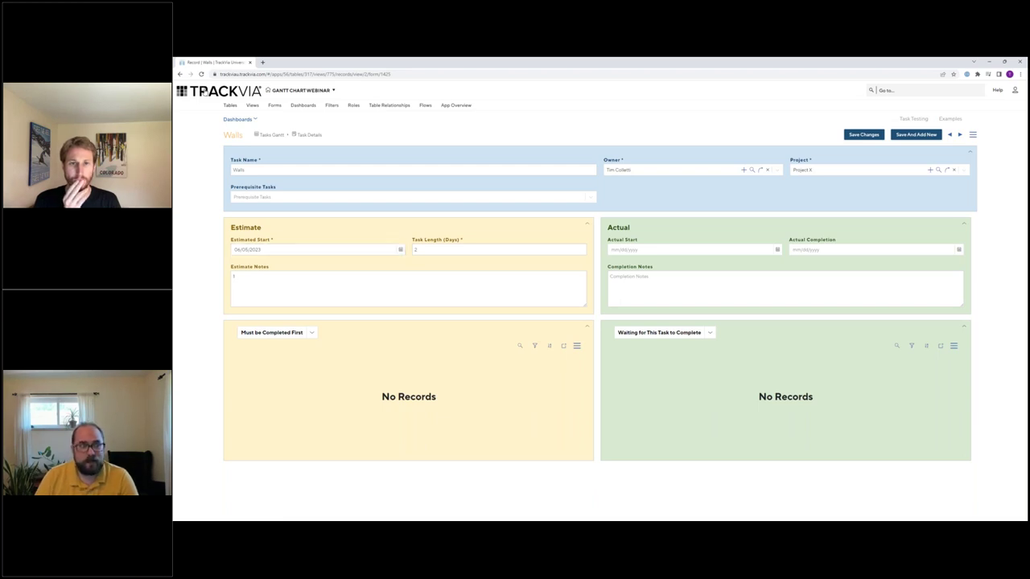
click(179, 73)
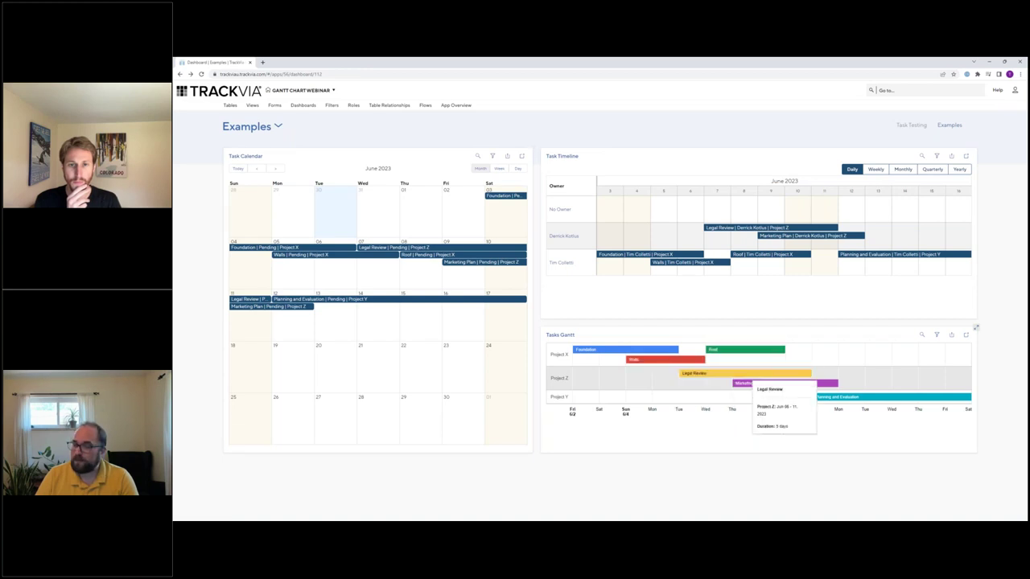
Step: Add Foundation as a prerequisite of Project X's Walls task, save the record and return to the dashboard
mouse_move(690, 359)
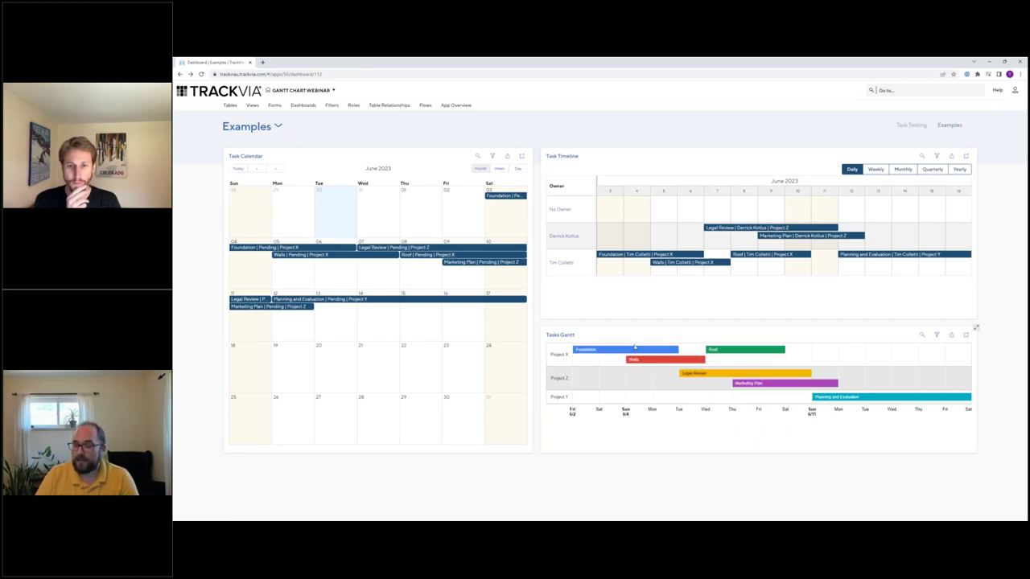
click(676, 359)
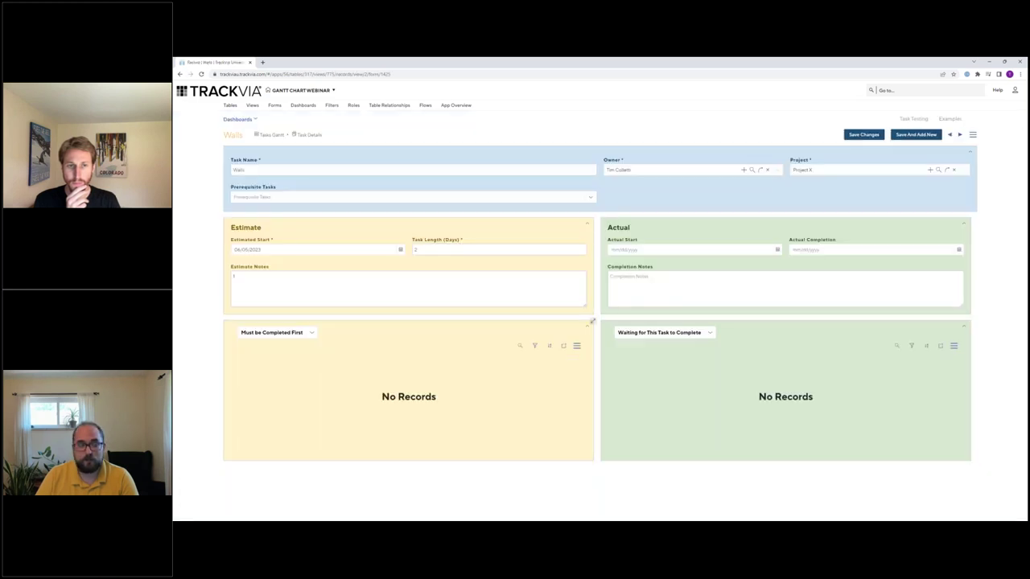
click(294, 197)
click(251, 237)
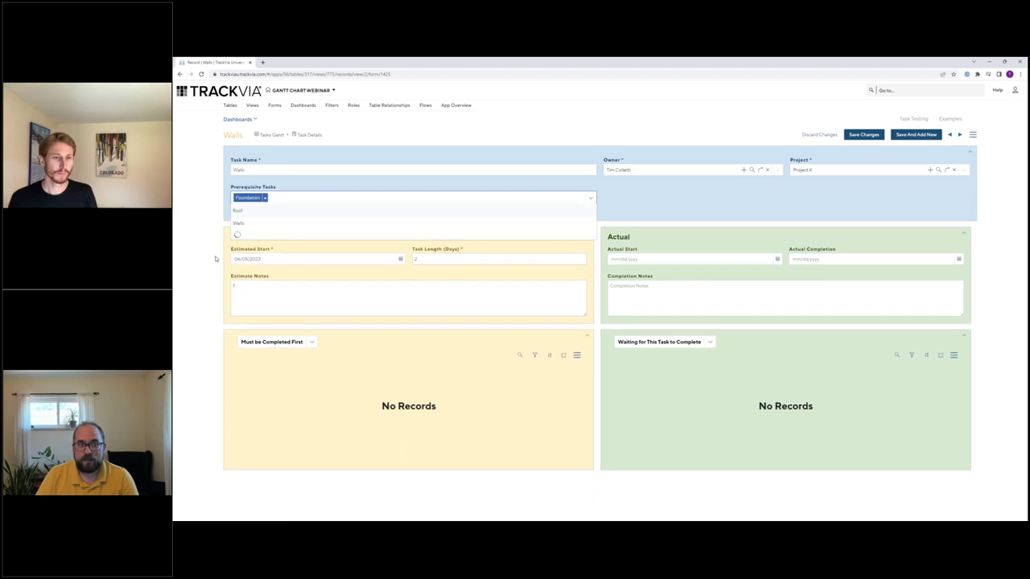
click(204, 260)
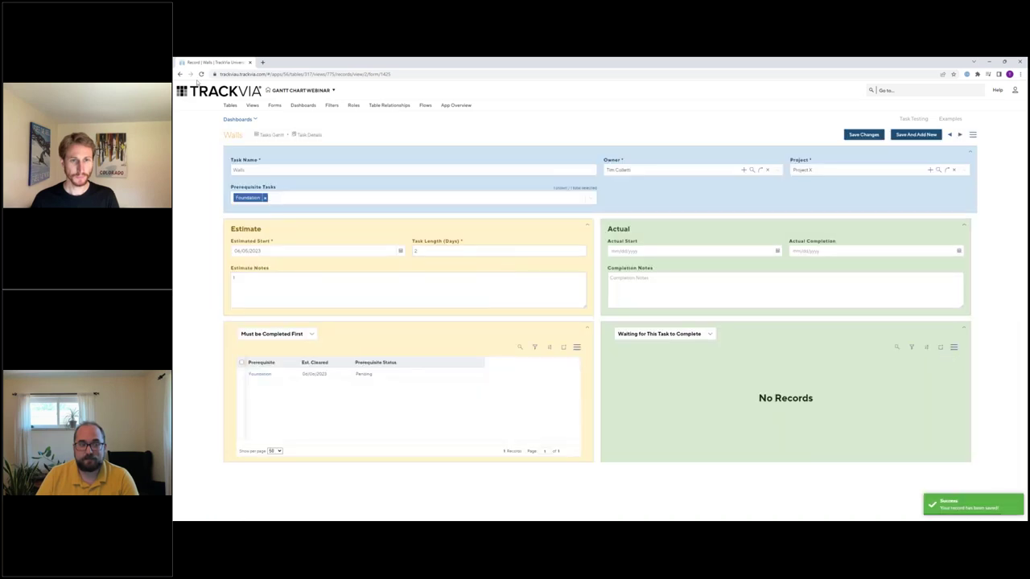
click(180, 74)
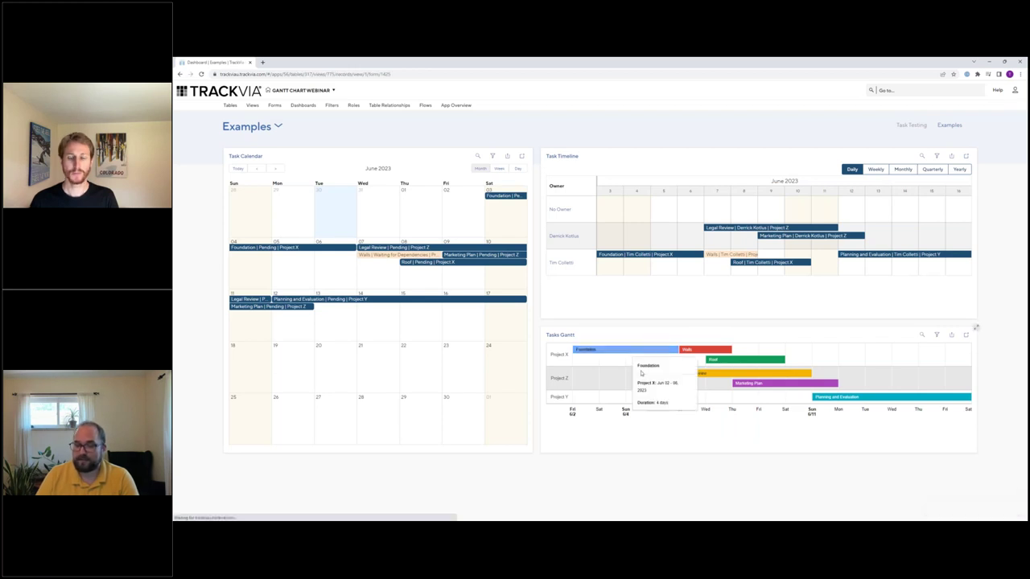
Step: Increase the Foundation task's length in days so that it runs through June 8, and save the record
click(632, 351)
click(415, 249)
text(5)
click(517, 485)
click(883, 134)
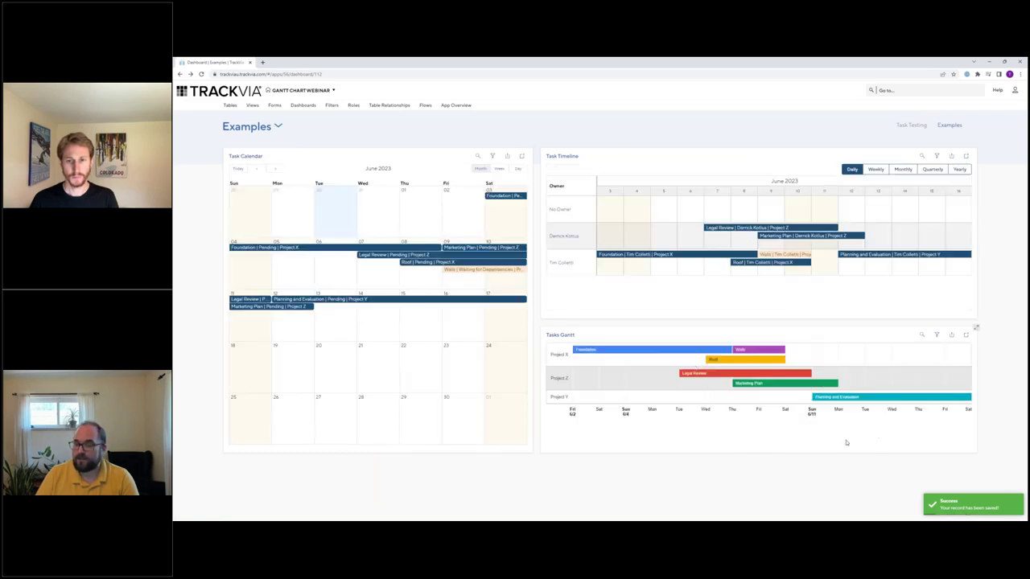
Step: Add Walls as a prerequisite of Project X's Roof task, save the record and return to the dashboard
click(741, 360)
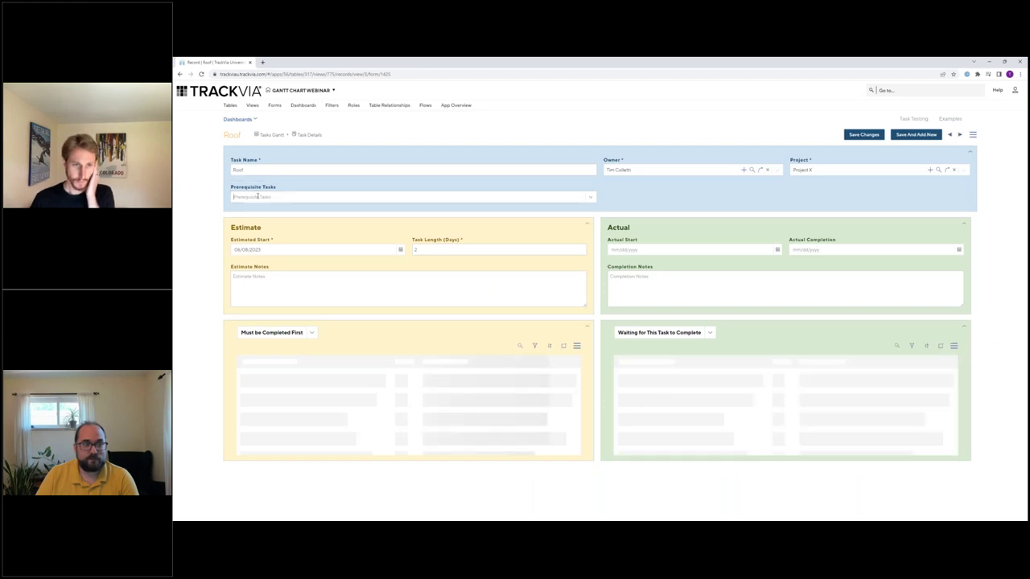
click(251, 197)
click(246, 222)
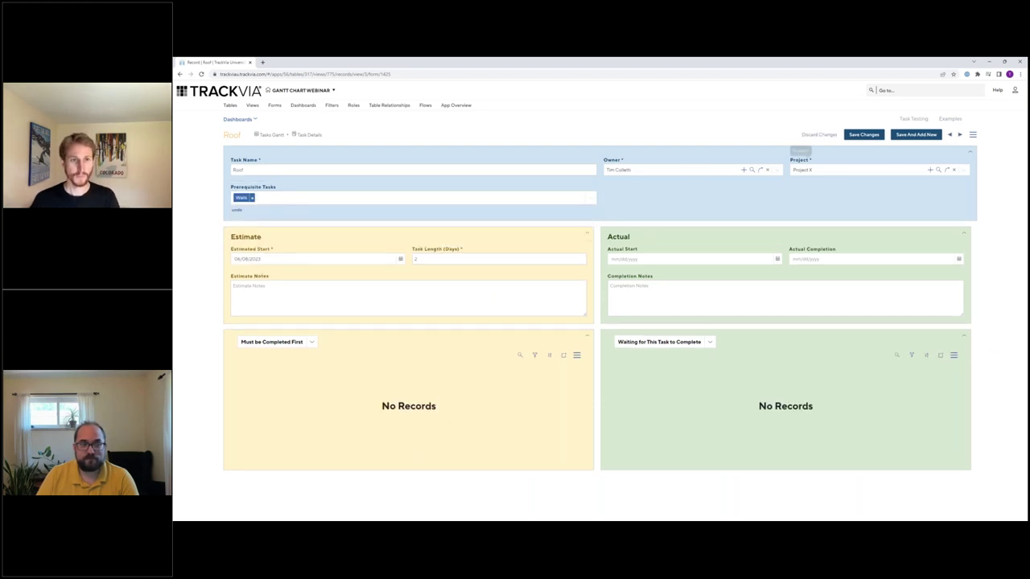
click(864, 134)
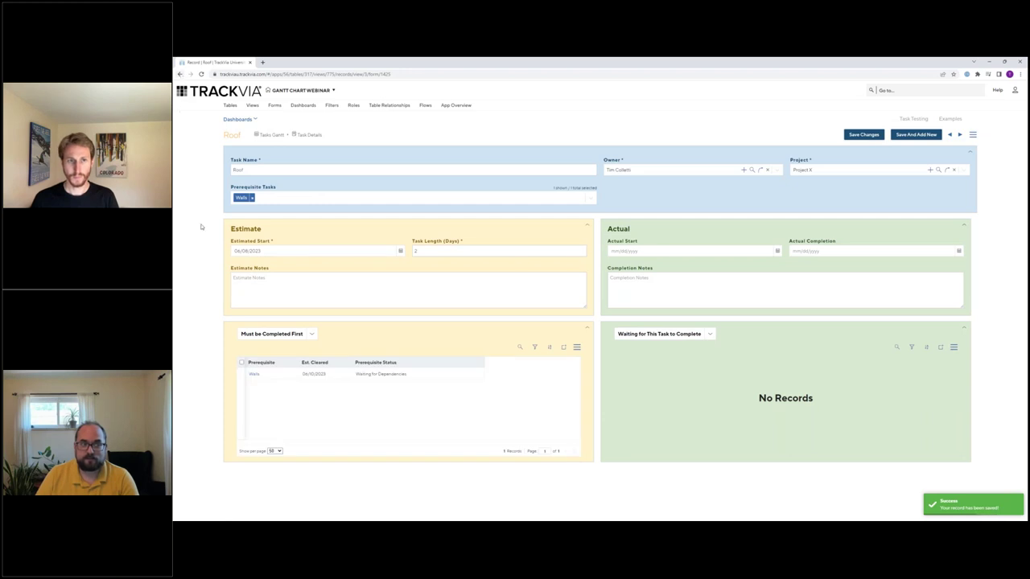
click(181, 74)
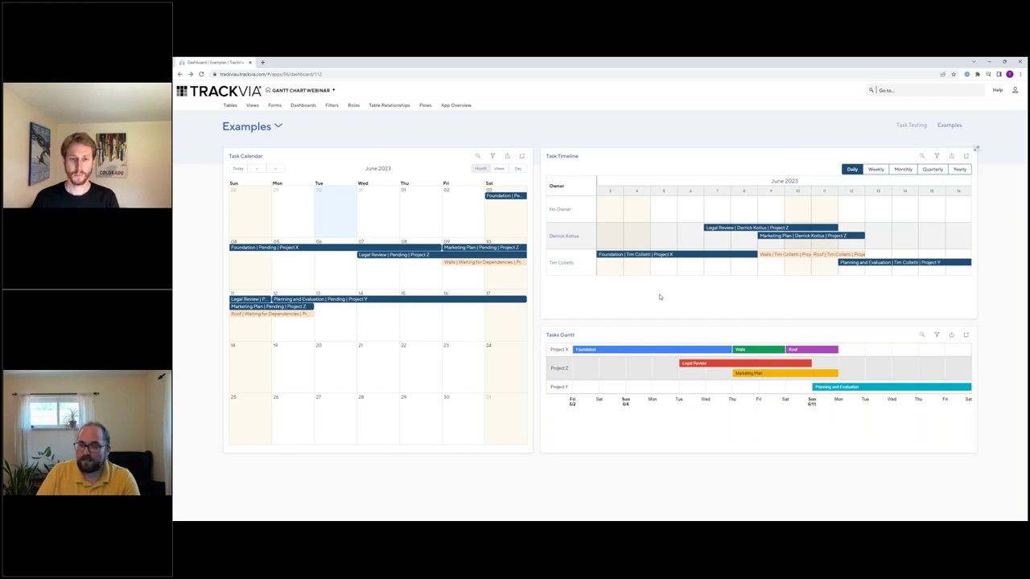
Step: Open the entity relationship diagram of the app's tables
click(391, 105)
click(410, 128)
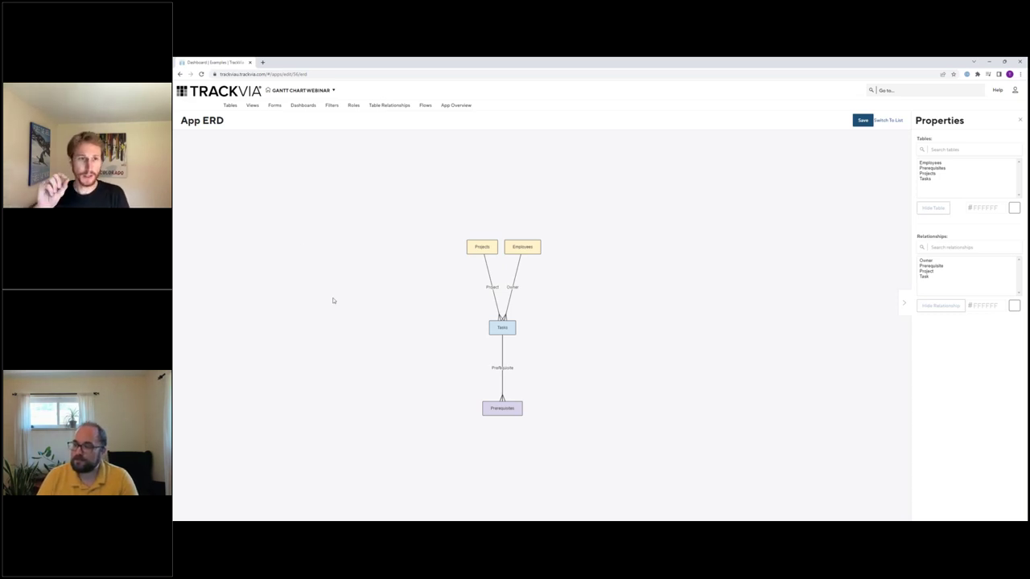
Step: Enlarge the diagram by hiding its properties and refitting the browser window, and move the Prerequisites table diagonally below and to the right of Tasks
double_click(540, 64)
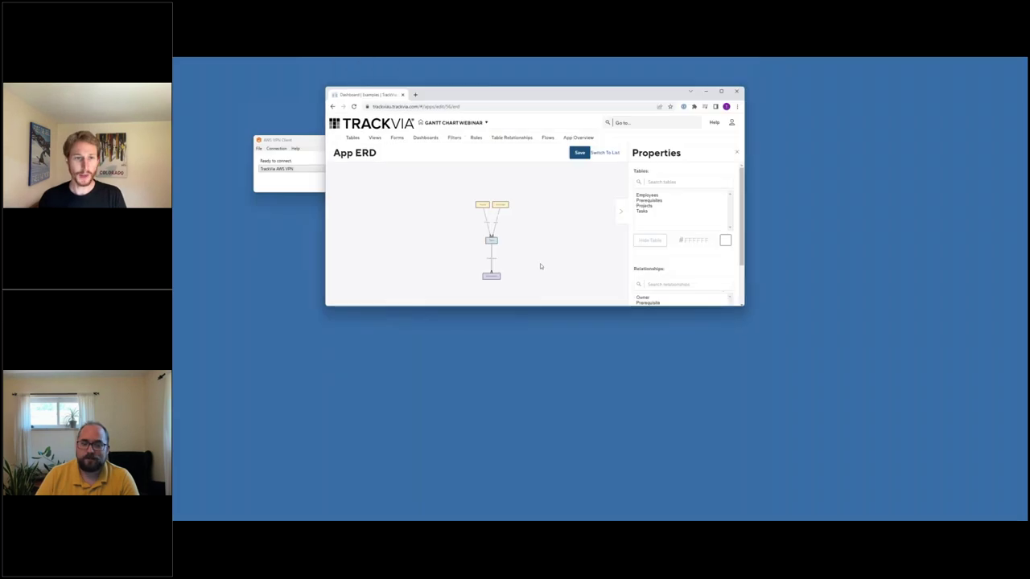
click(736, 152)
drag(550, 98, 641, 126)
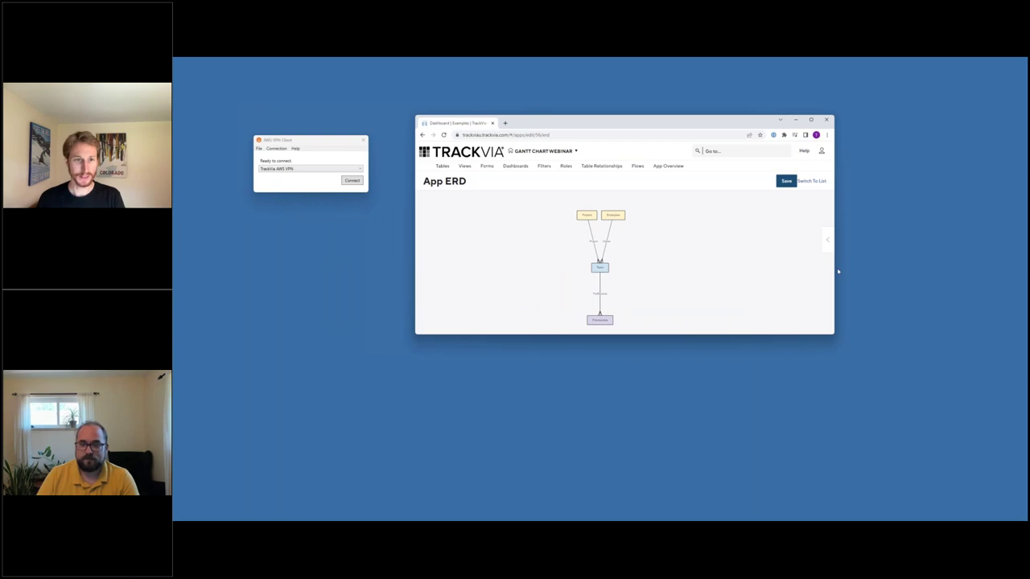
drag(838, 272, 783, 273)
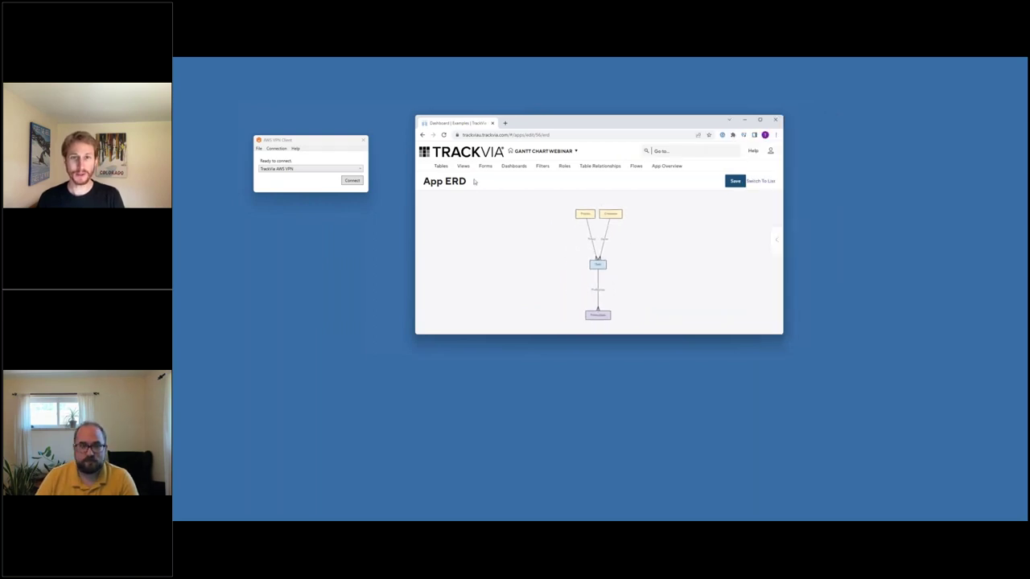
click(761, 120)
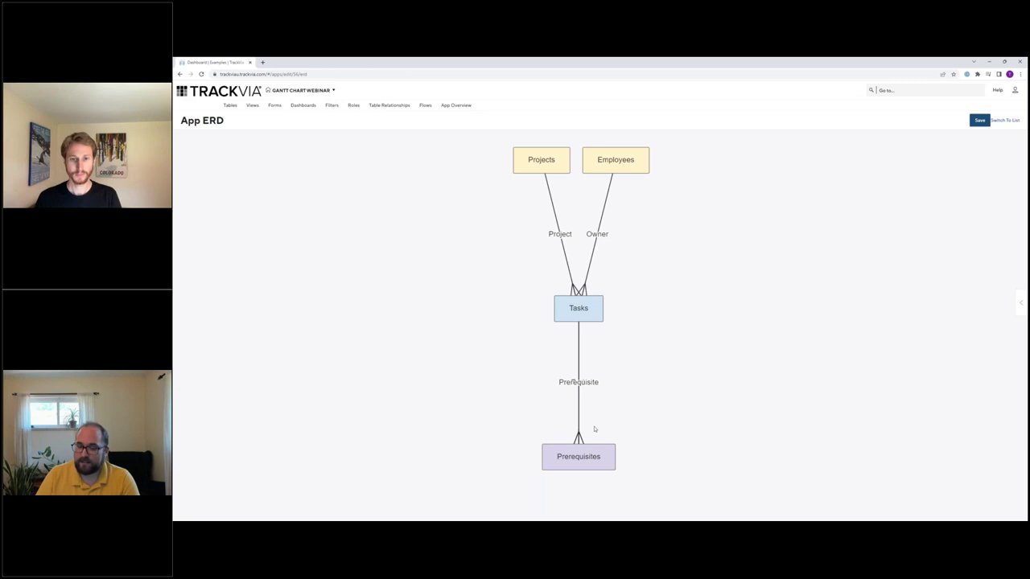
drag(650, 446, 618, 364)
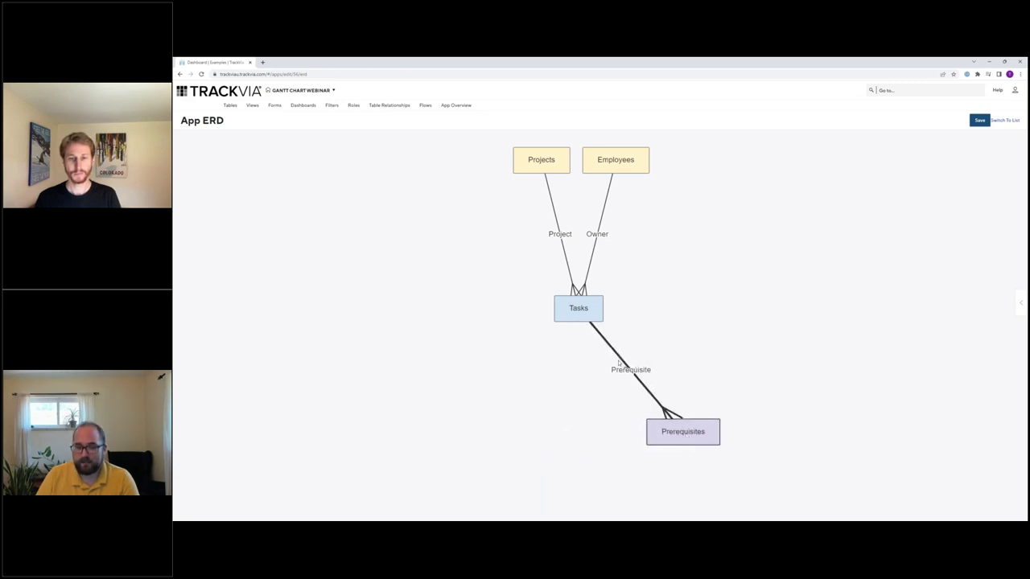
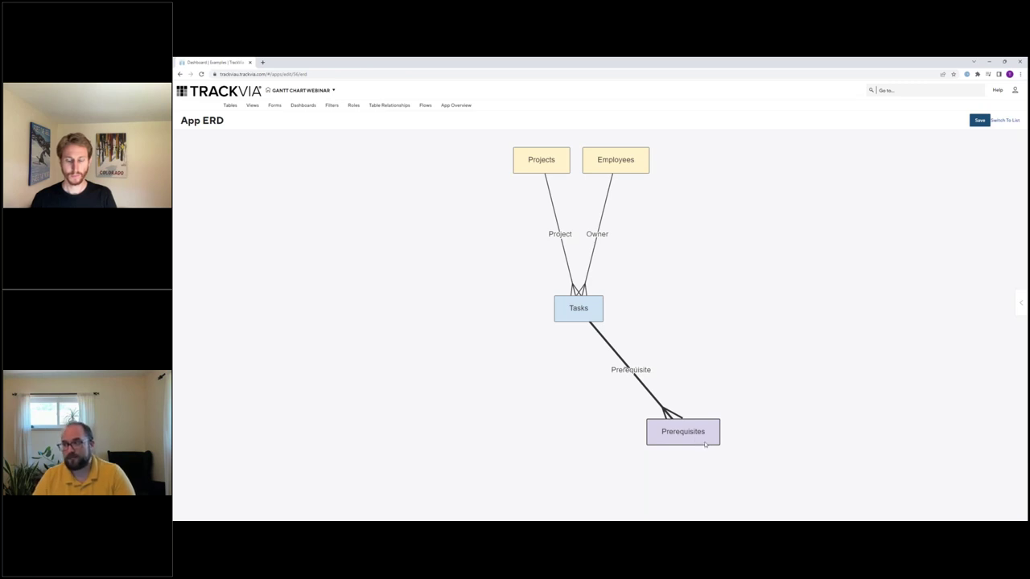
Step: Open the Tasks table from the diagram for editing its fields
click(581, 316)
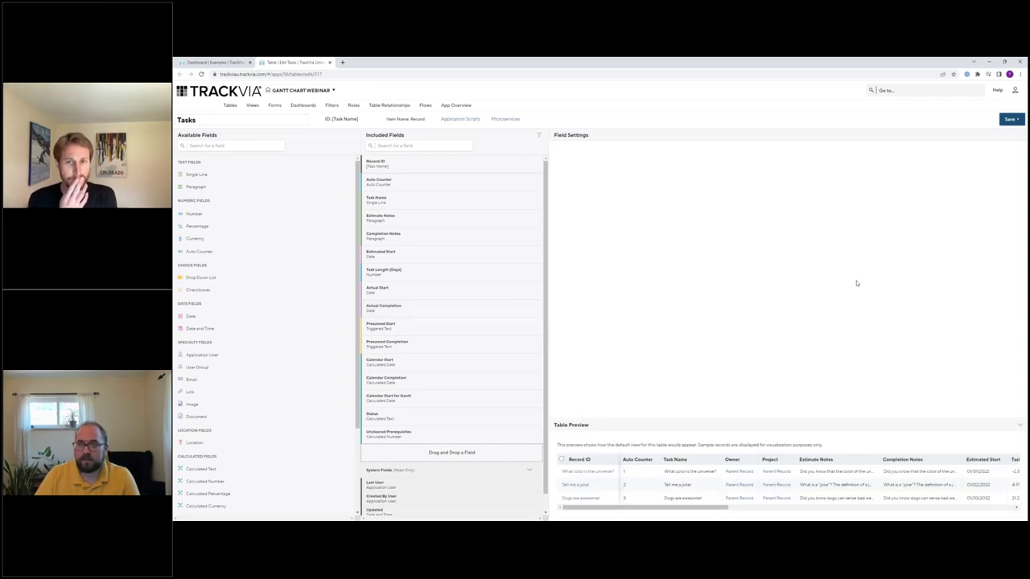
key(ctrl+plus)
key(ctrl+plus)
key(ctrl+plus)
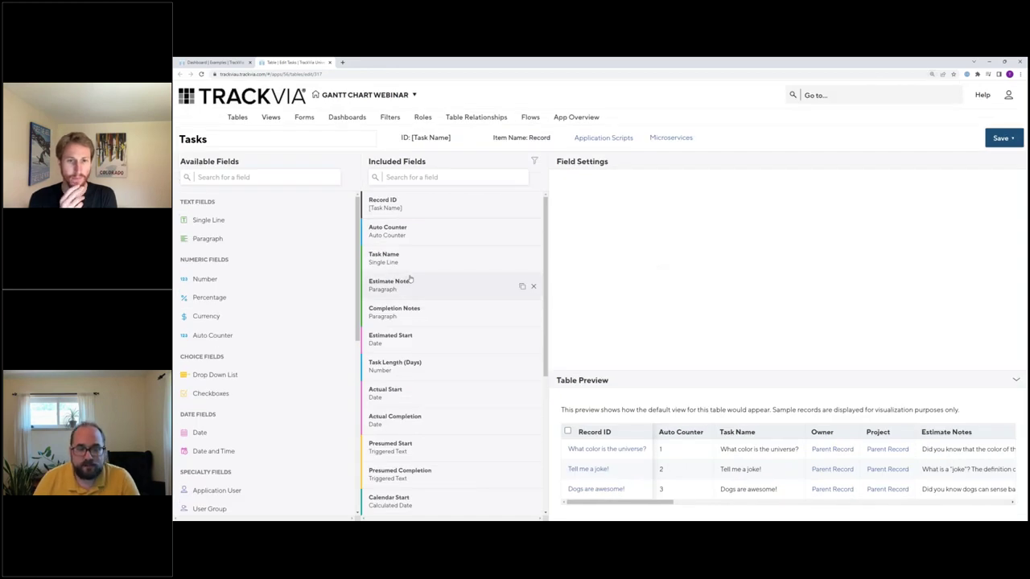
Step: Review the settings of the Tasks table's manually entered fields, from Task Name through Actual Completion
click(426, 258)
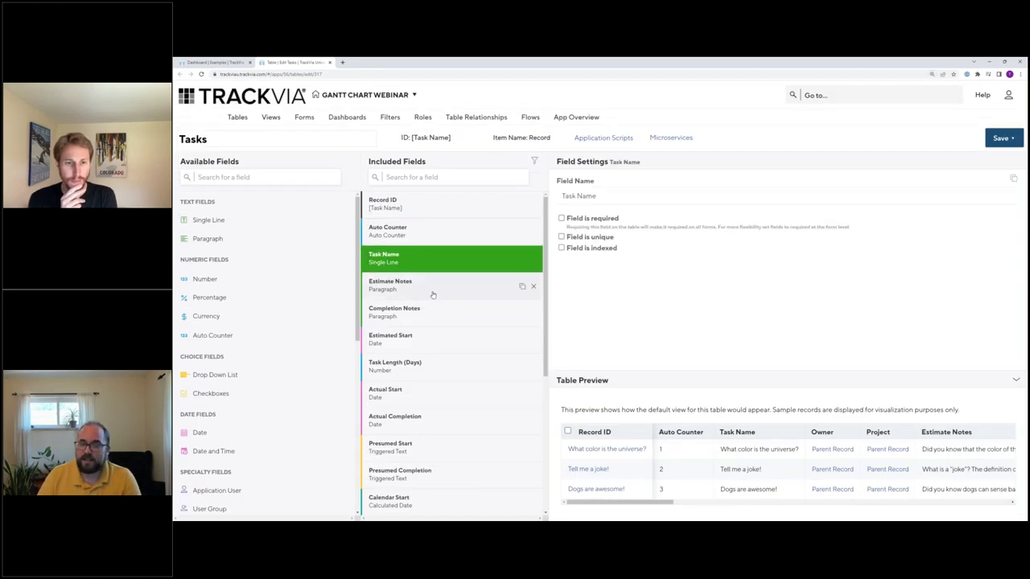
click(433, 294)
click(437, 310)
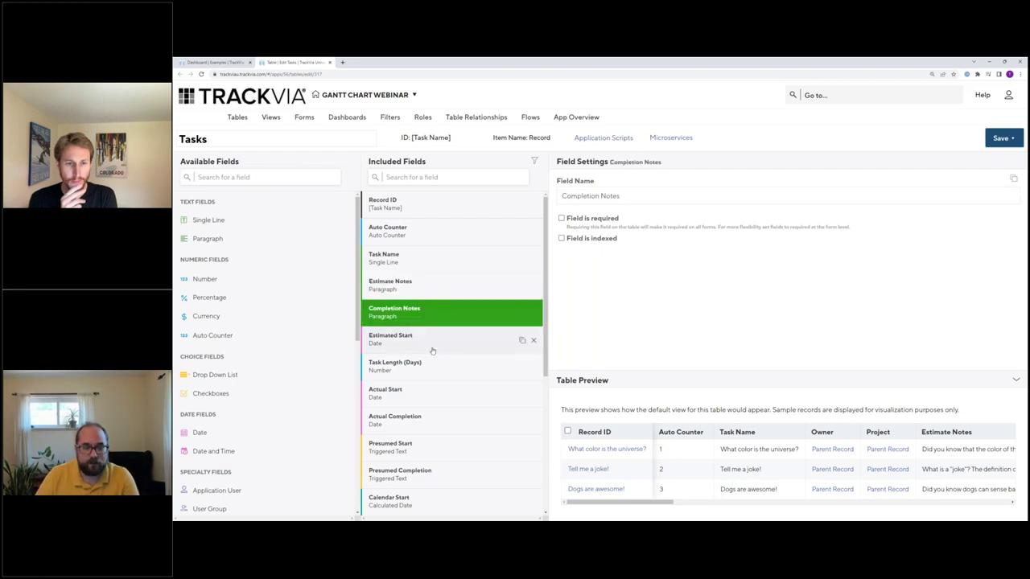
scroll(437, 309, down, 2)
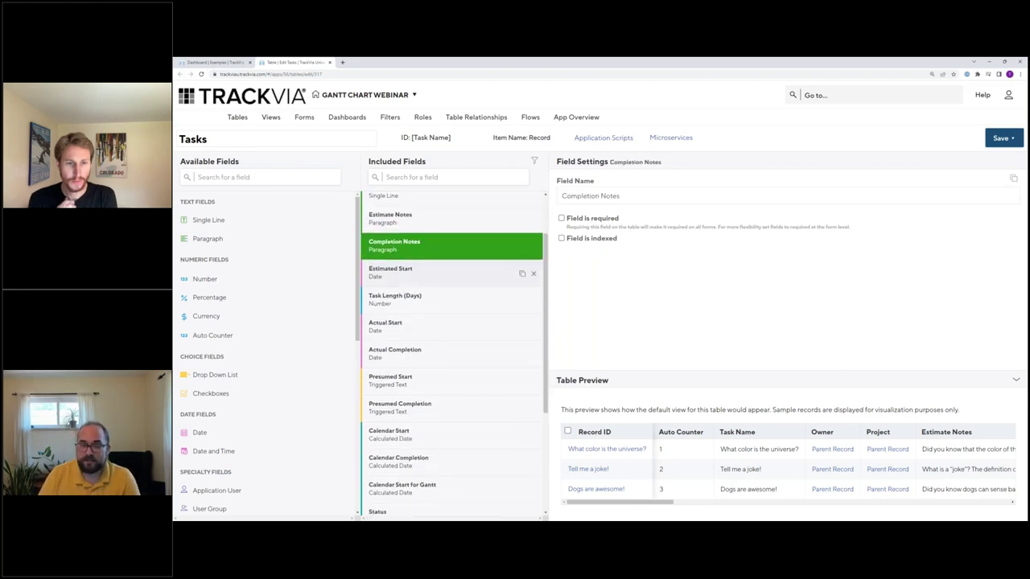
click(424, 278)
click(425, 304)
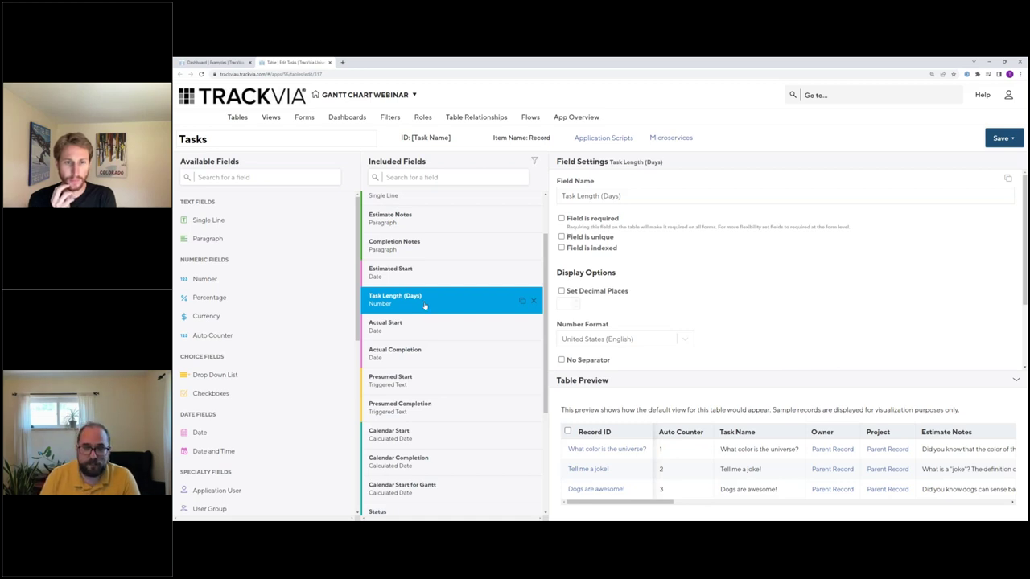
click(436, 326)
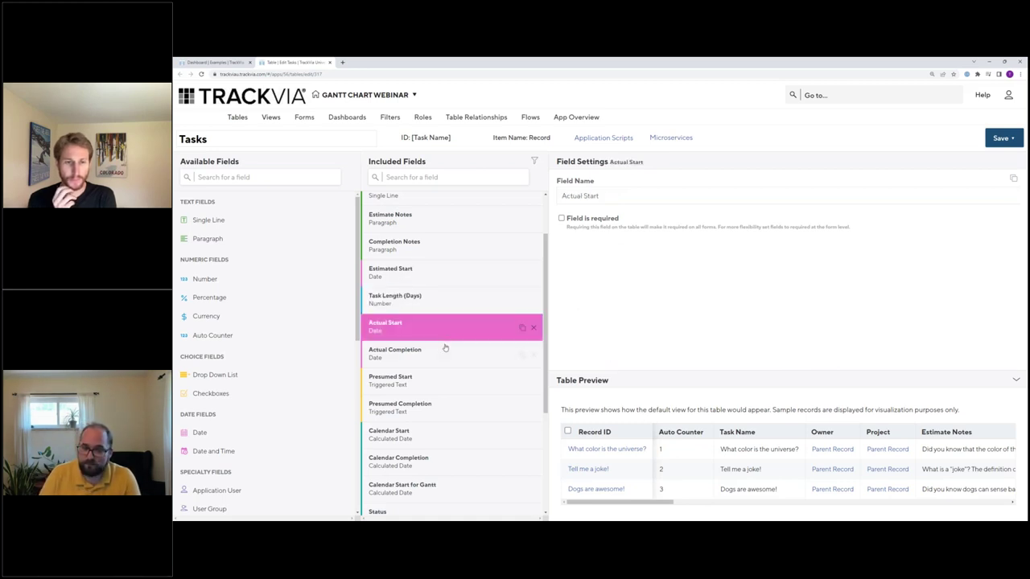
click(441, 351)
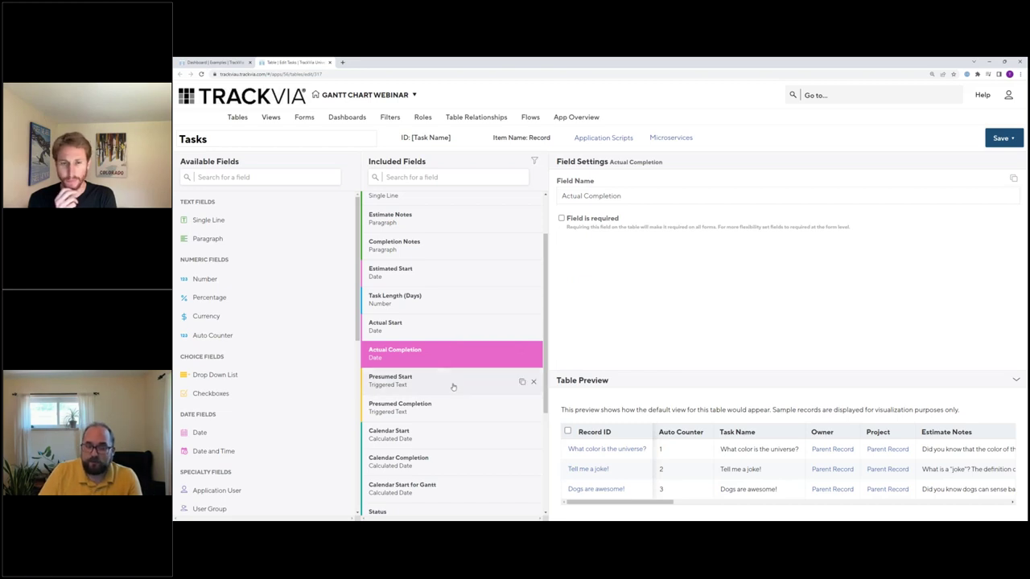
Step: Examine the Presumed Start field's result formula, including the coalesce function and the line that uses the prerequisites' cleared dates
click(453, 387)
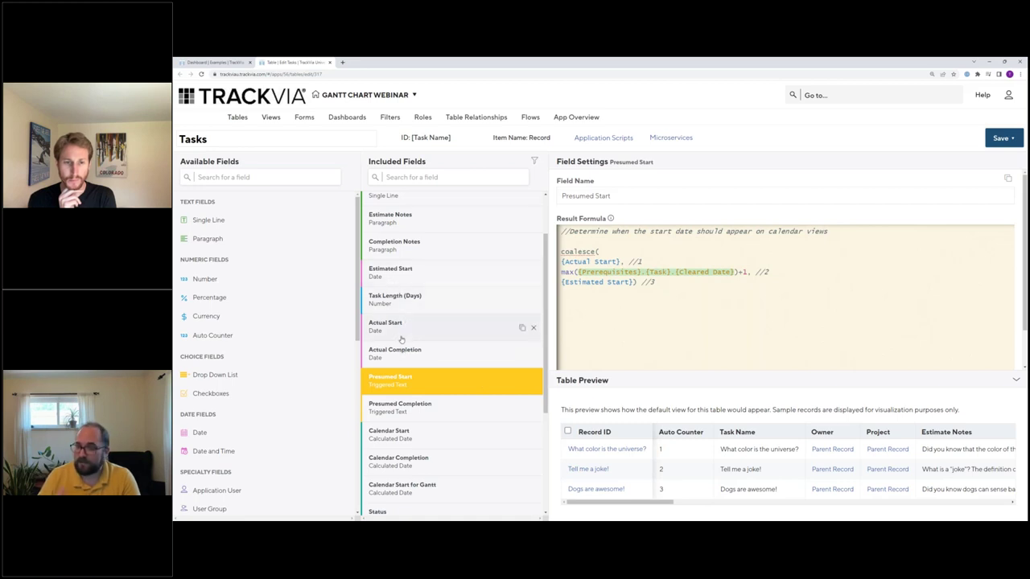
double_click(583, 253)
click(602, 251)
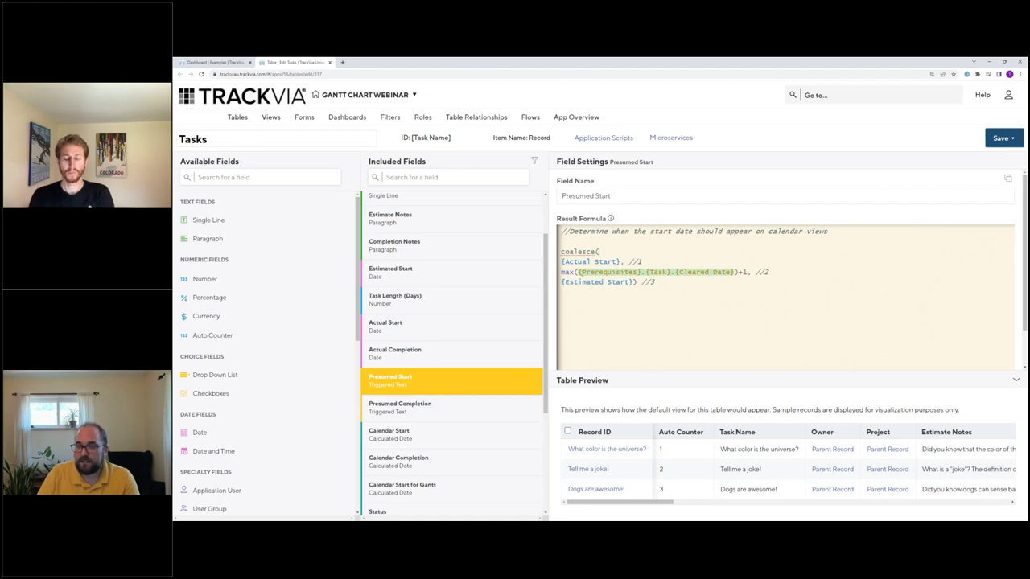
drag(561, 272, 735, 274)
click(792, 314)
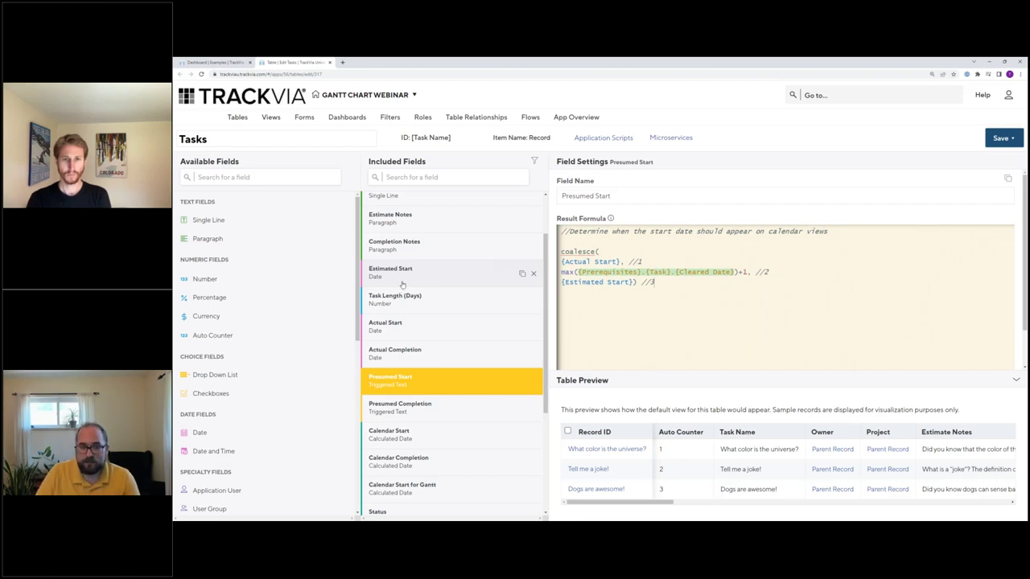
Step: Compare the result formulas of the Tasks table's Presumed Completion and Presumed Start fields
click(432, 413)
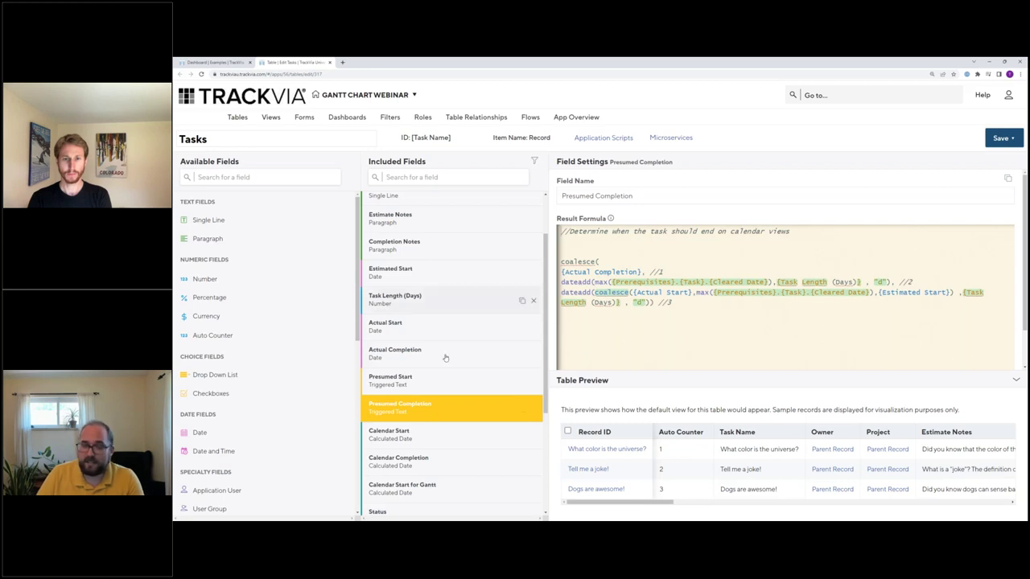
click(426, 387)
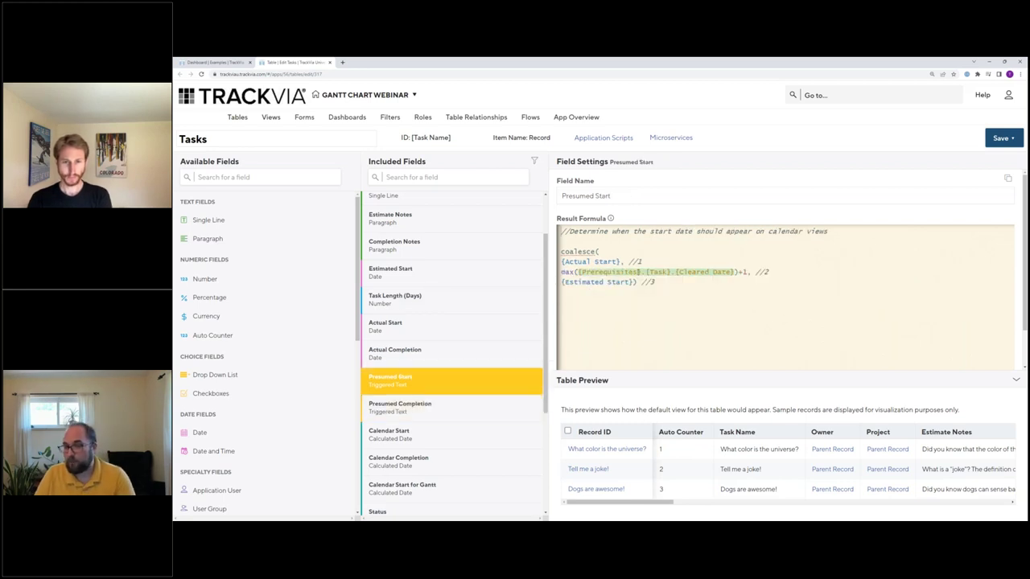
click(523, 409)
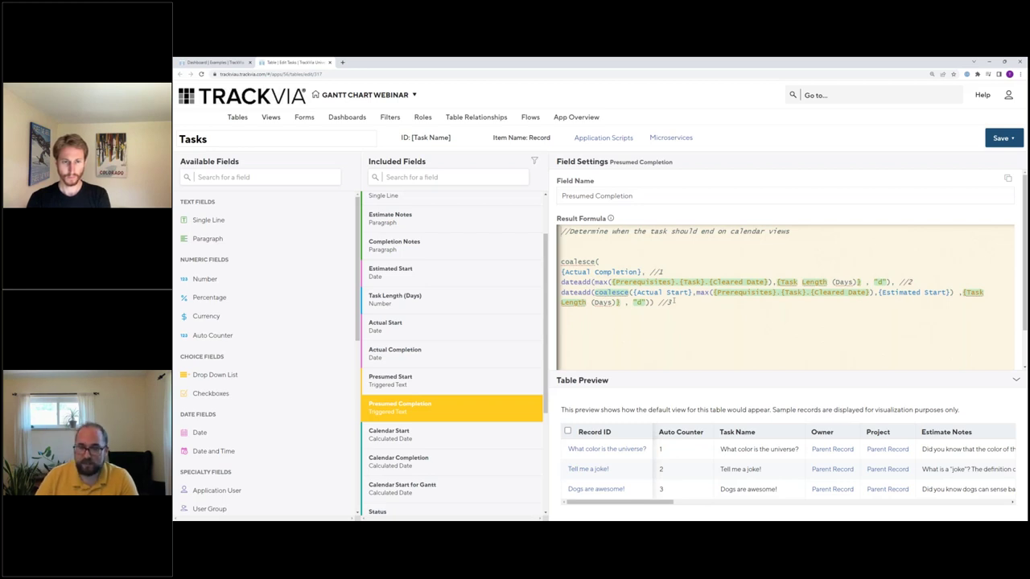
click(419, 388)
click(427, 411)
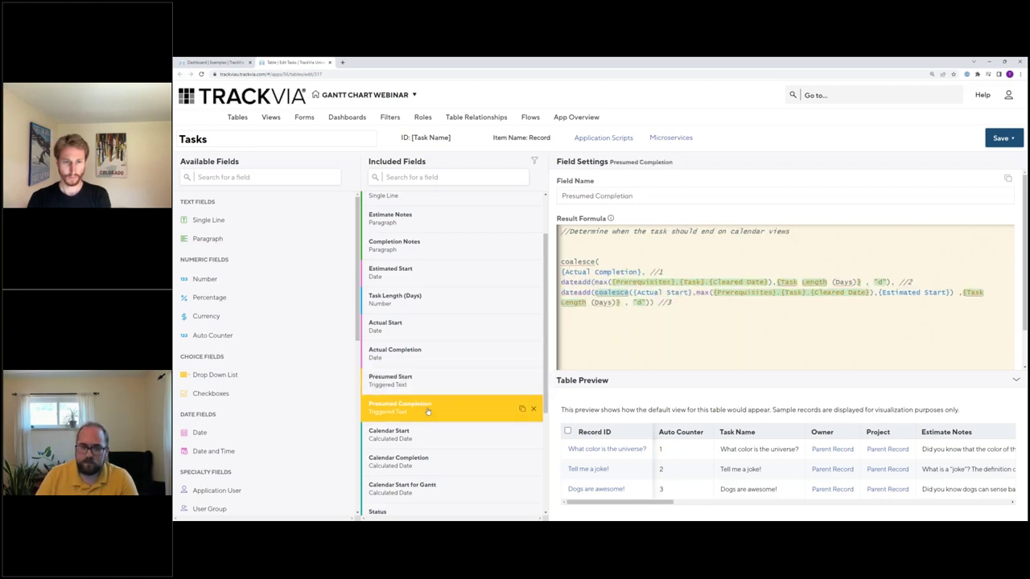
Step: Review the result formulas of the Calendar Start, Calendar Completion and Calendar Start for Gantt fields
scroll(427, 411, down, 2)
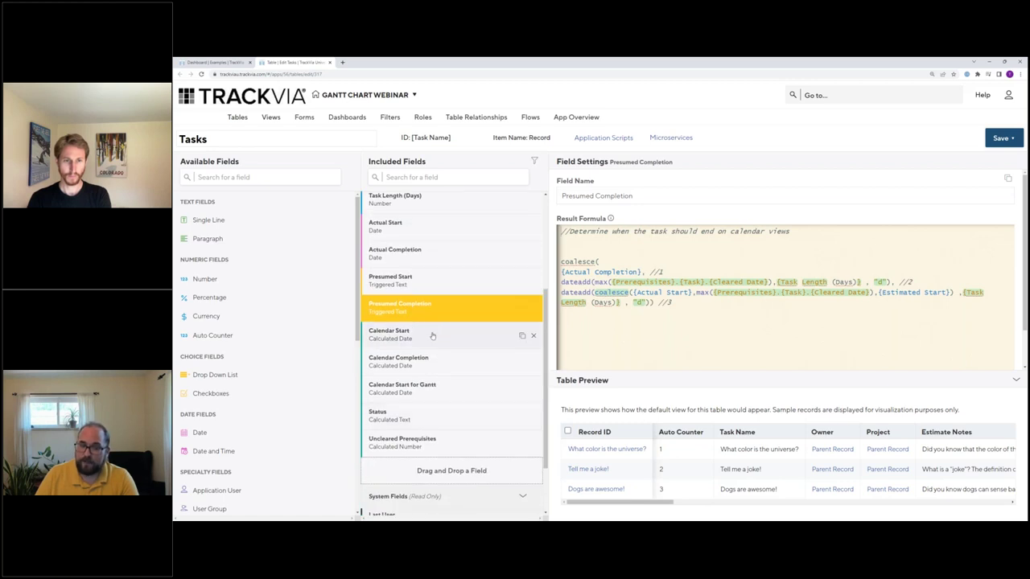
click(433, 335)
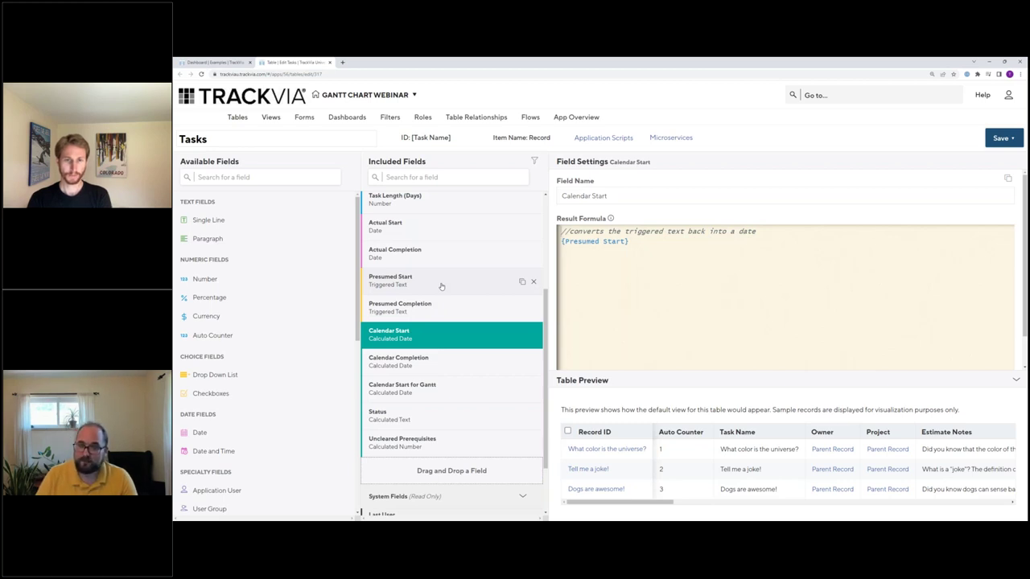
click(418, 364)
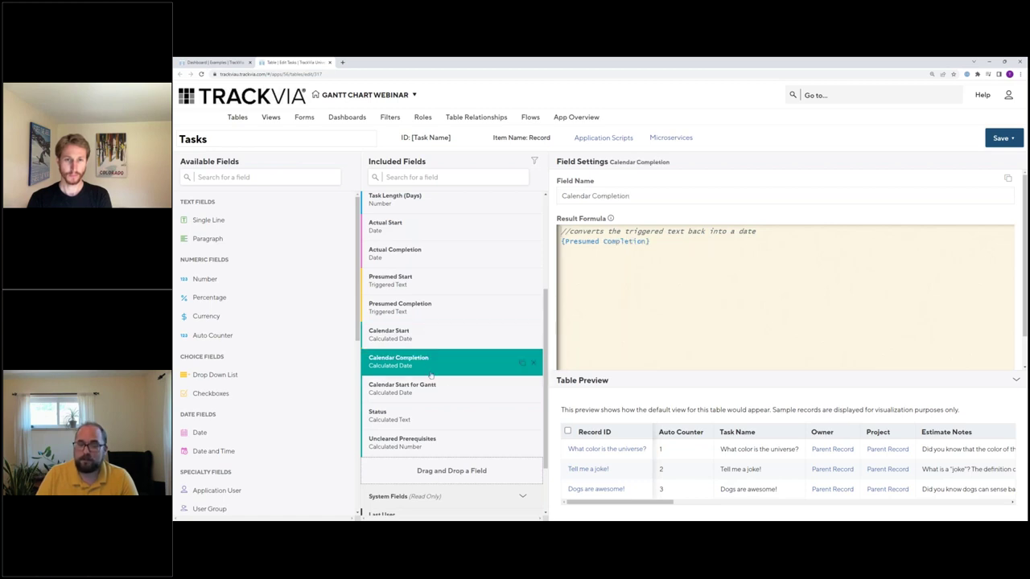
click(457, 400)
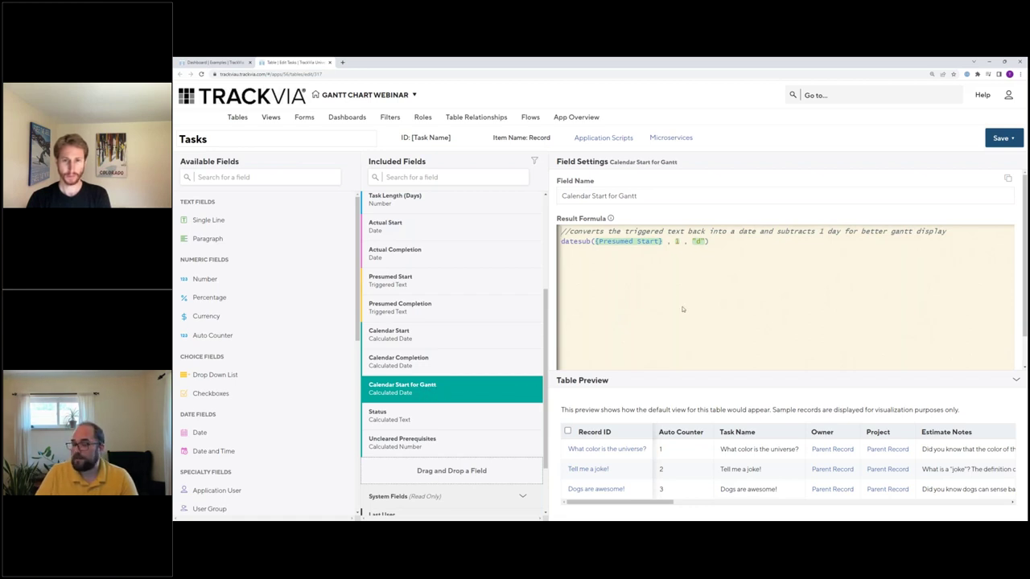
click(453, 346)
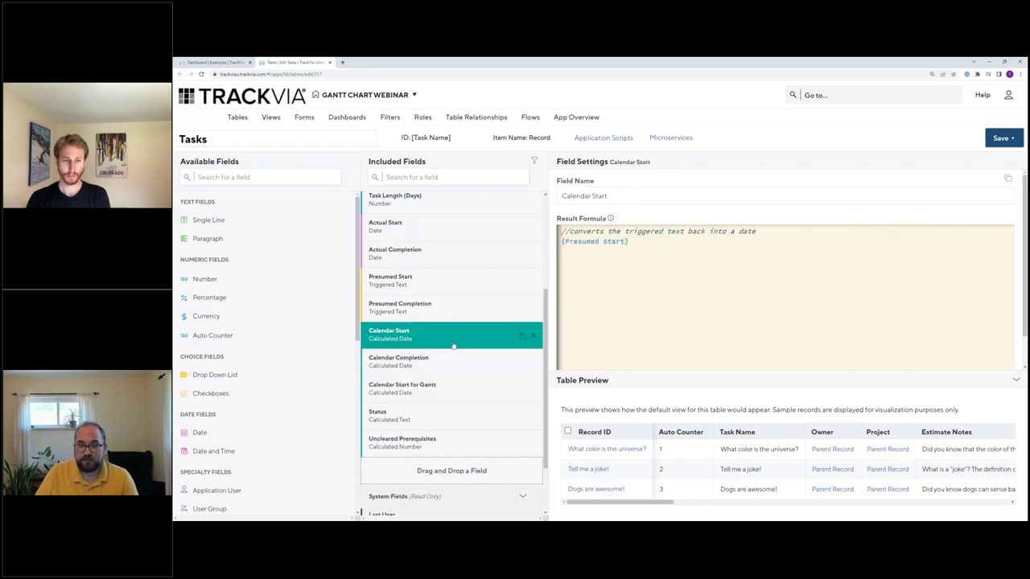
click(437, 397)
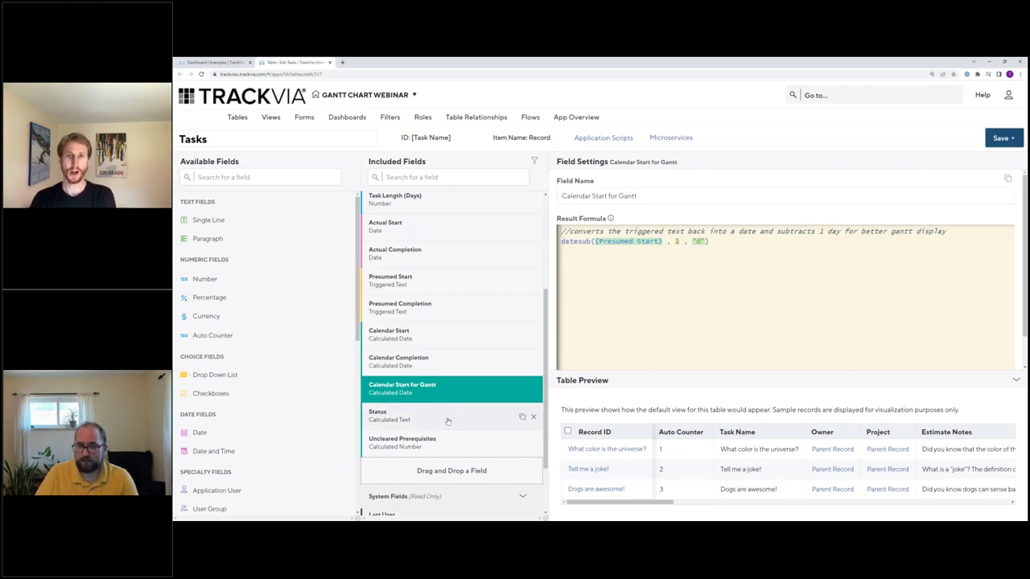
Step: Examine the result formulas of the Status and Uncleared Prerequisites fields in the Tasks table
click(449, 421)
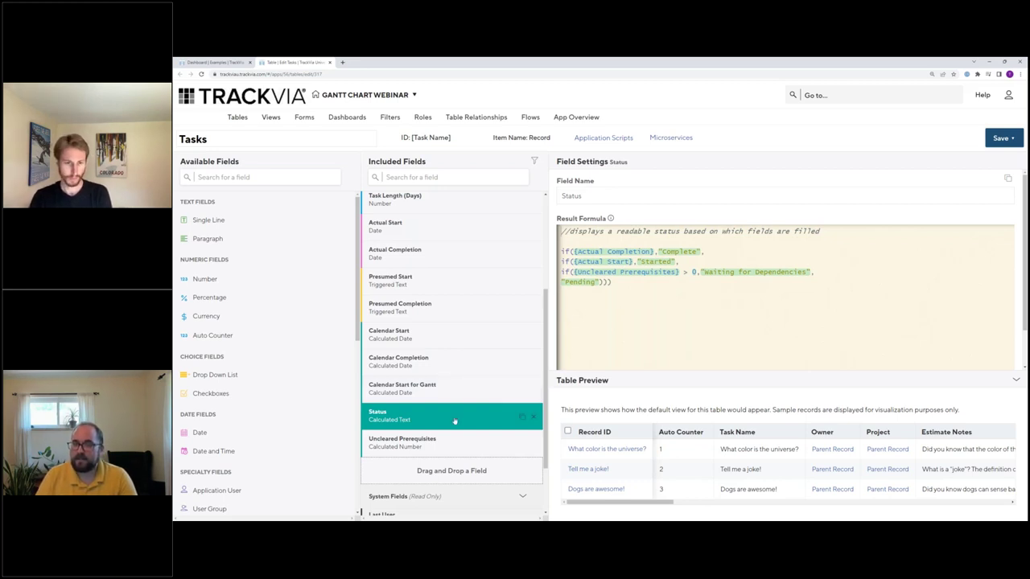
click(472, 393)
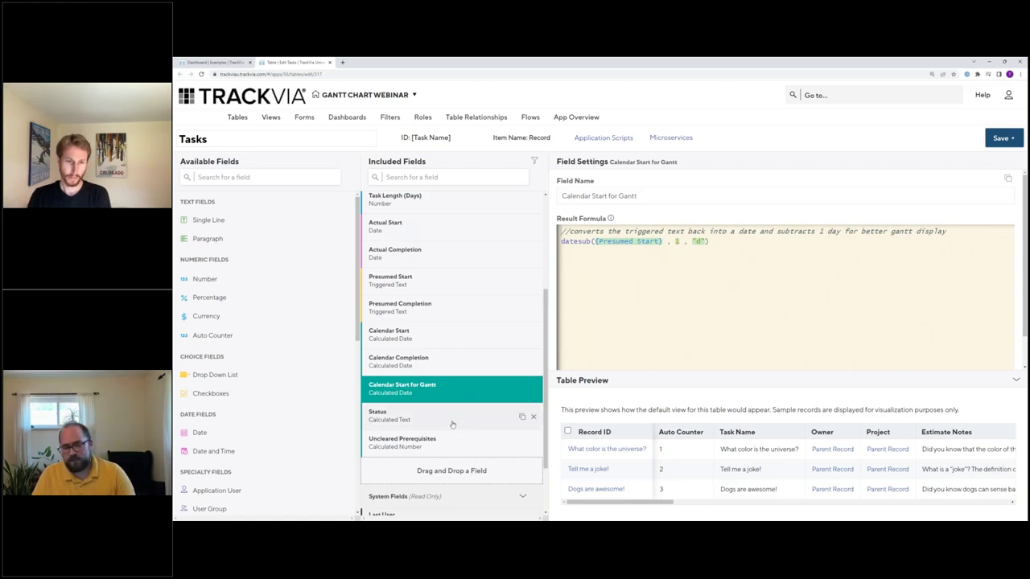
click(453, 424)
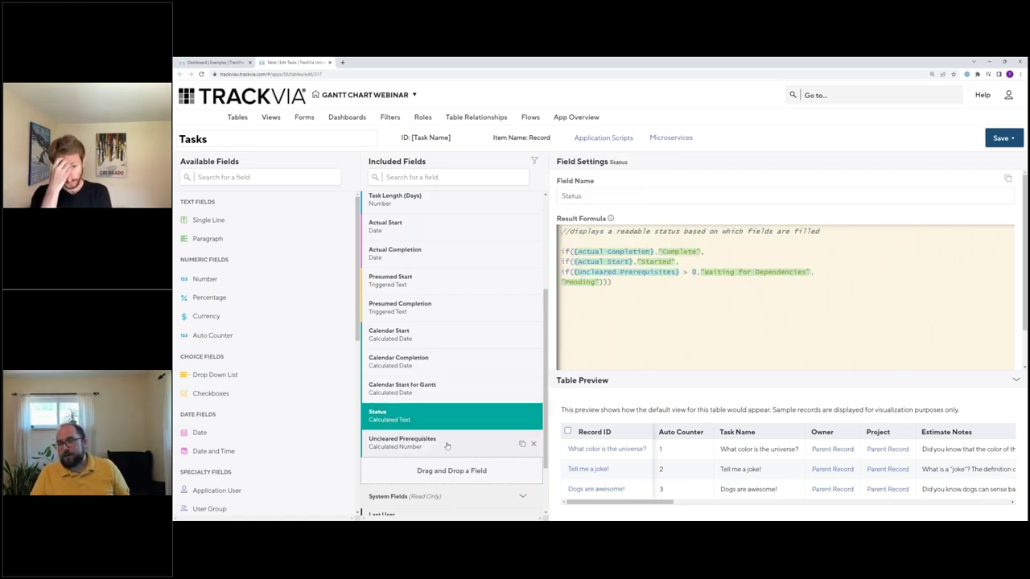
click(447, 442)
click(446, 418)
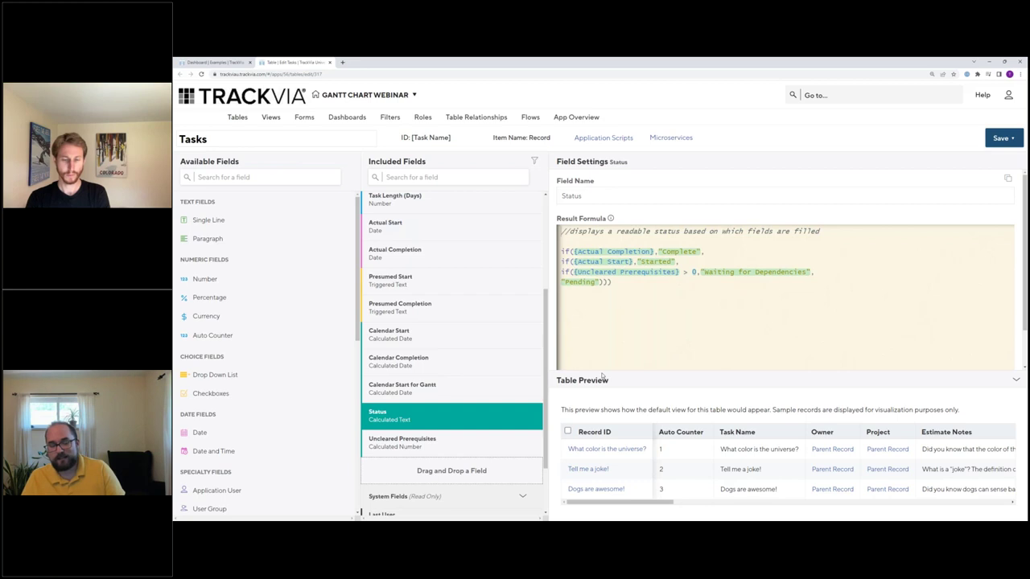
click(529, 439)
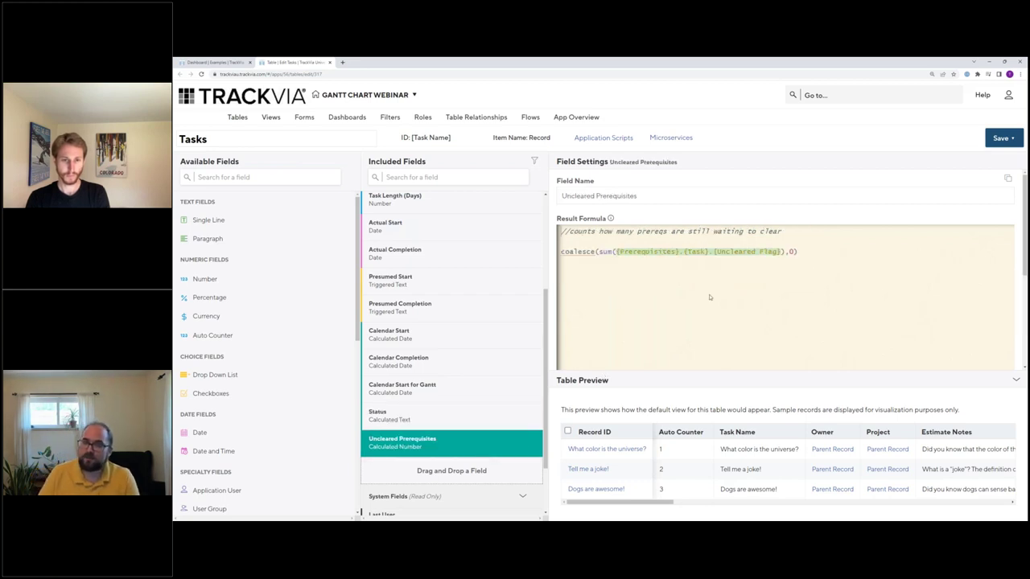
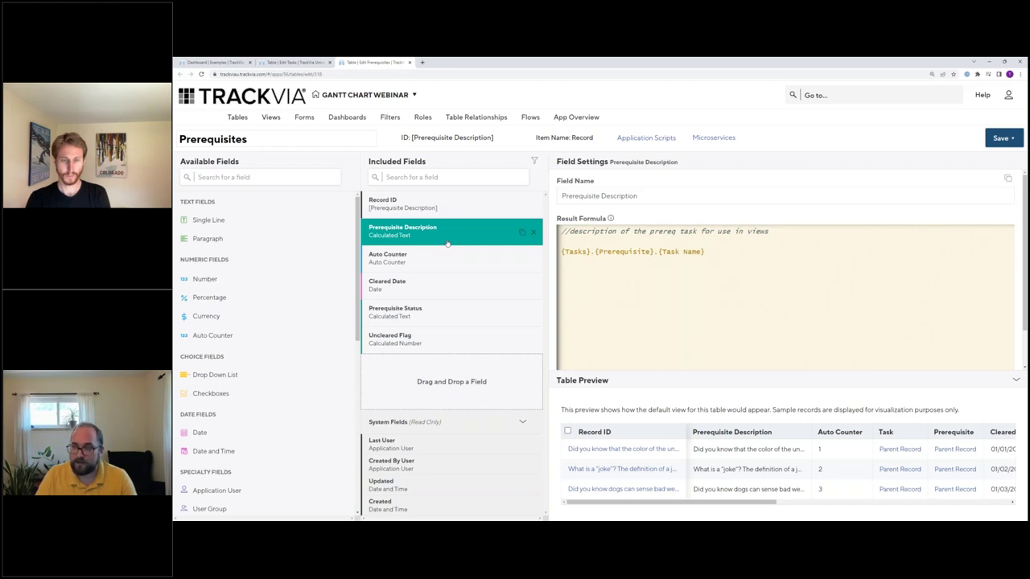
Step: Review the Prerequisites table's Cleared Date settings and the formulas of its Prerequisite Status and Uncleared Flag fields
click(434, 295)
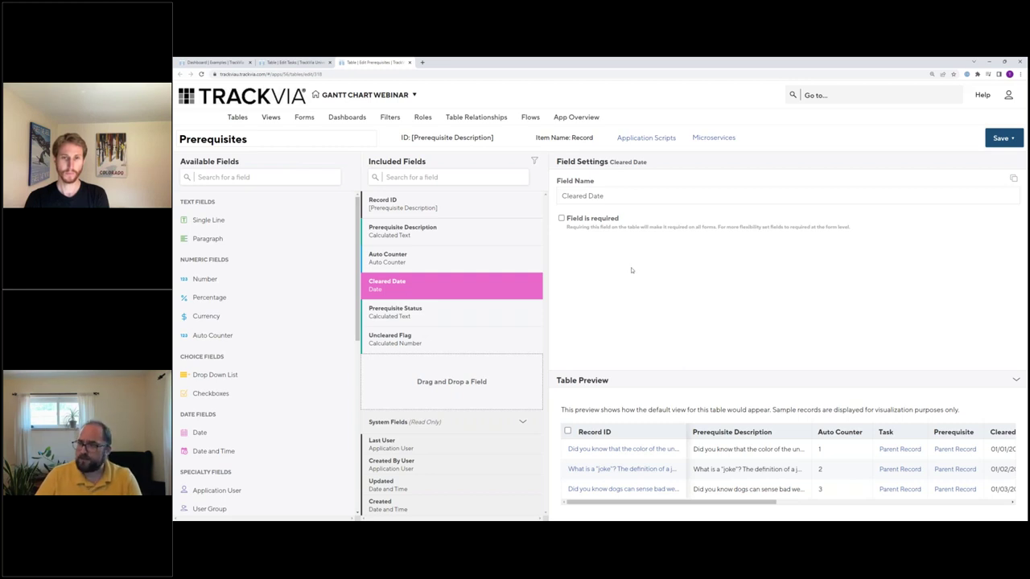
click(417, 320)
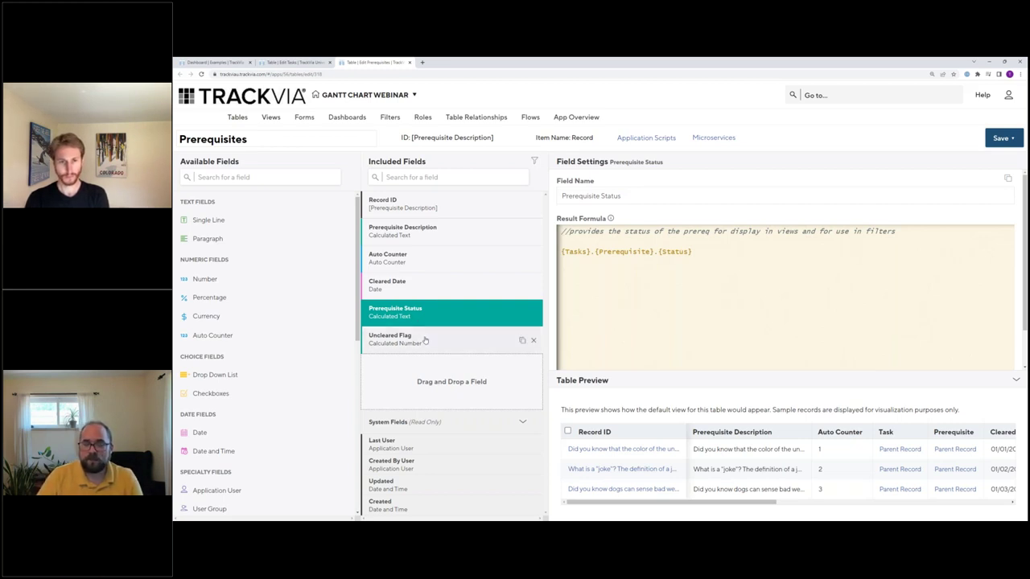
click(425, 342)
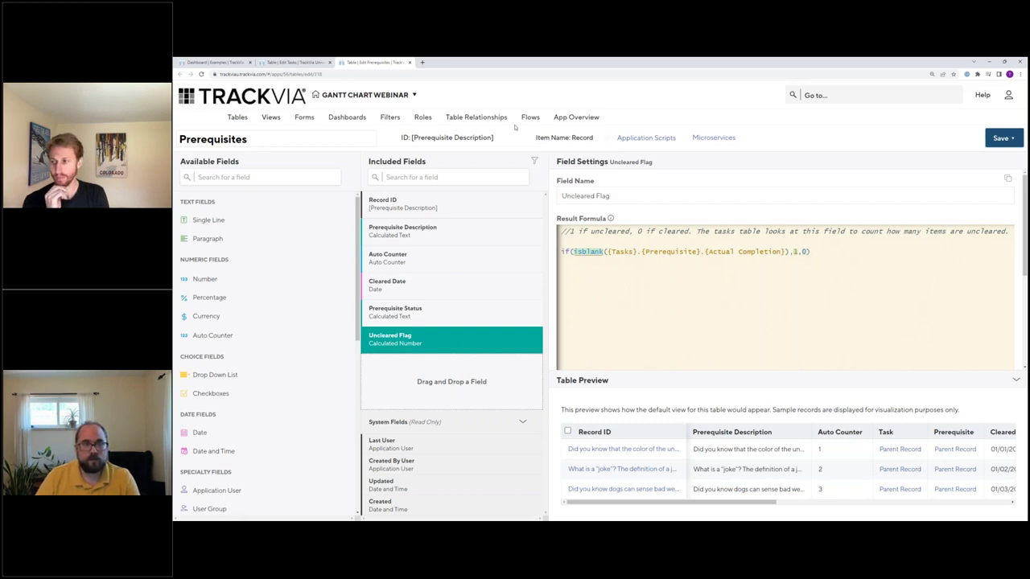
Step: Close the Prerequisites table's editor and reopen the Tasks table for editing from the diagram
click(409, 62)
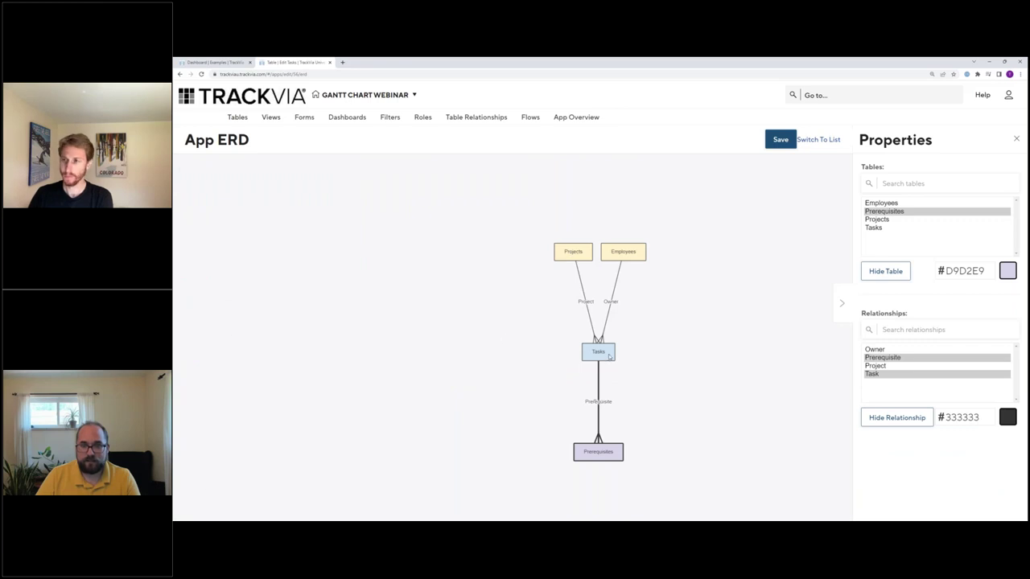
double_click(610, 356)
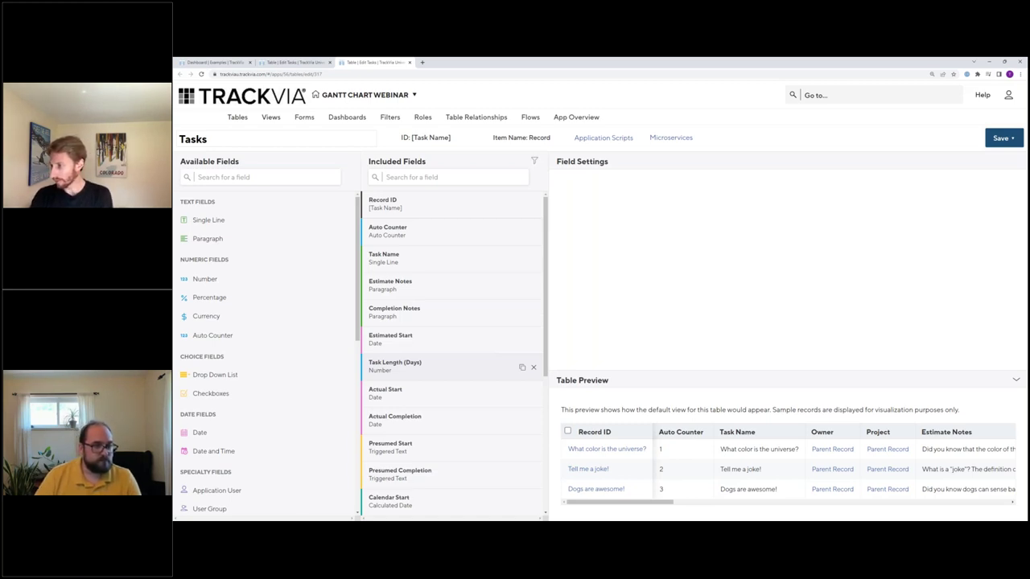
Step: Examine the Presumed Start formula alongside Calendar Start, highlighting the max expression over the prerequisites' cleared dates
scroll(454, 310, down, 3)
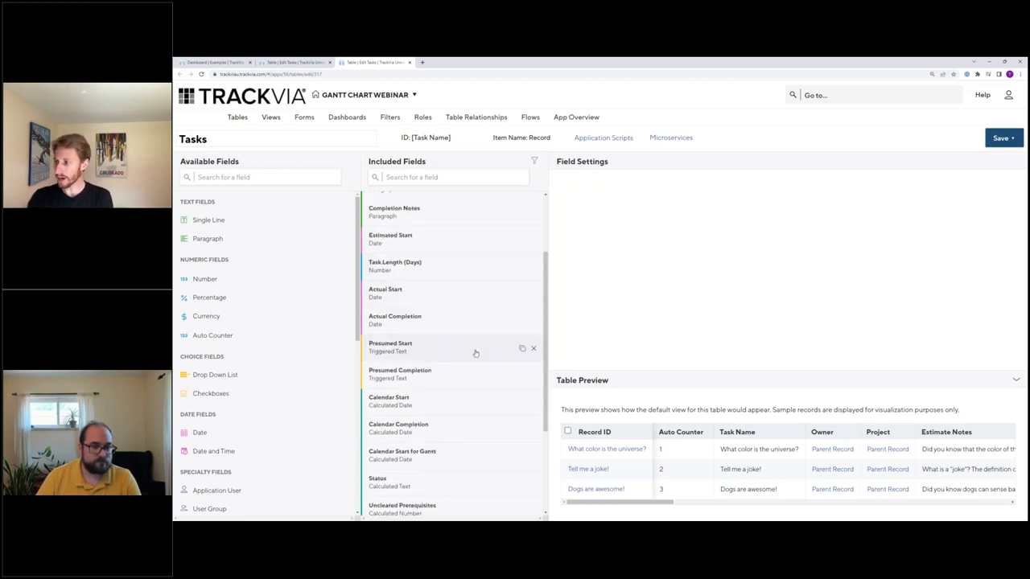
scroll(459, 362, down, 3)
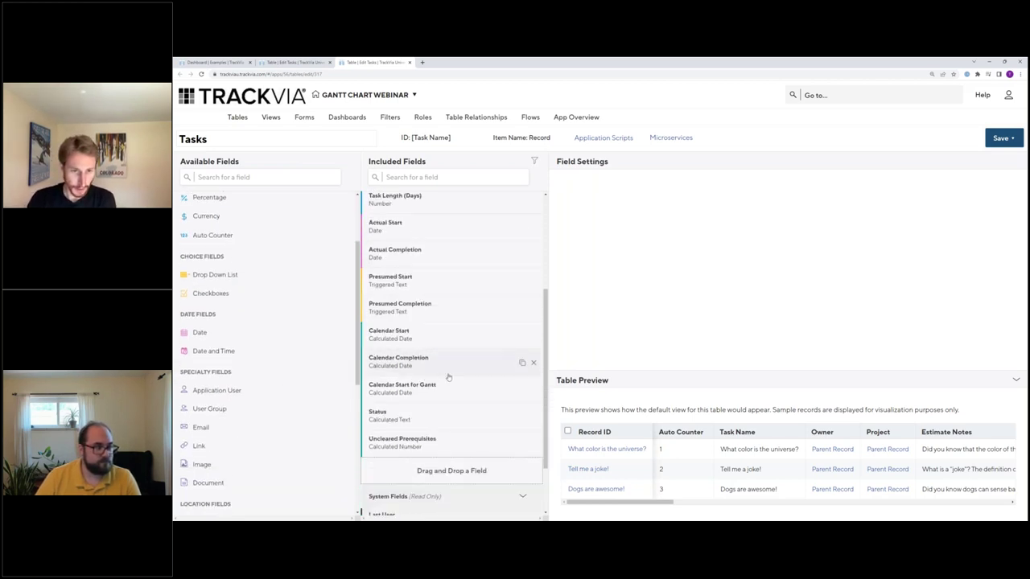
click(460, 285)
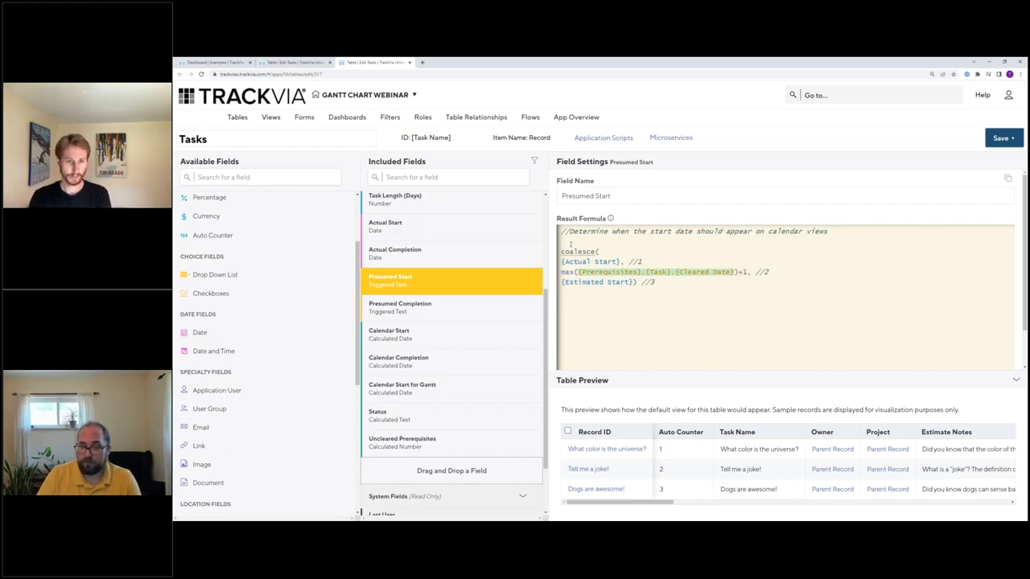
click(420, 338)
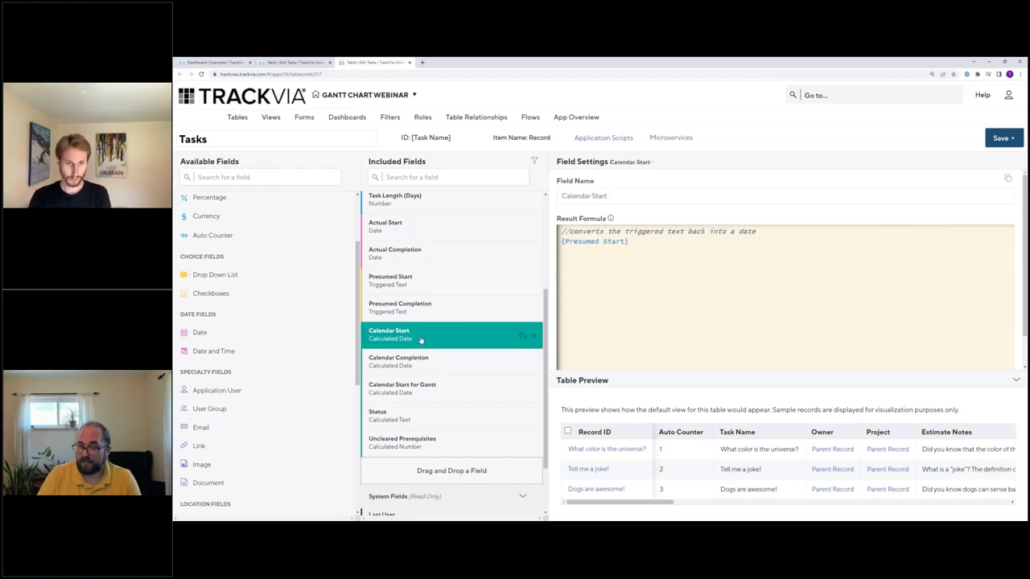
click(449, 282)
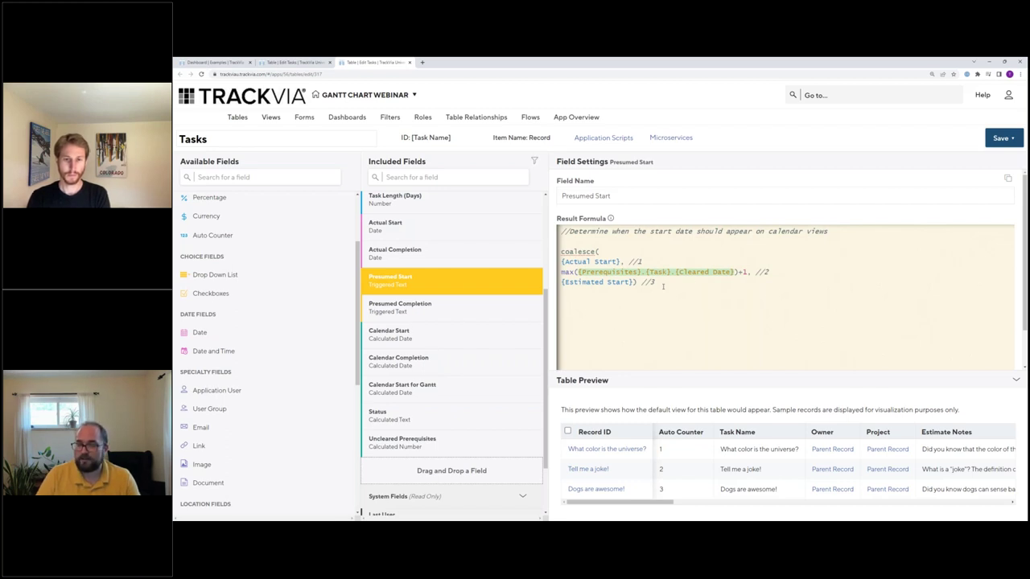
drag(735, 272, 560, 273)
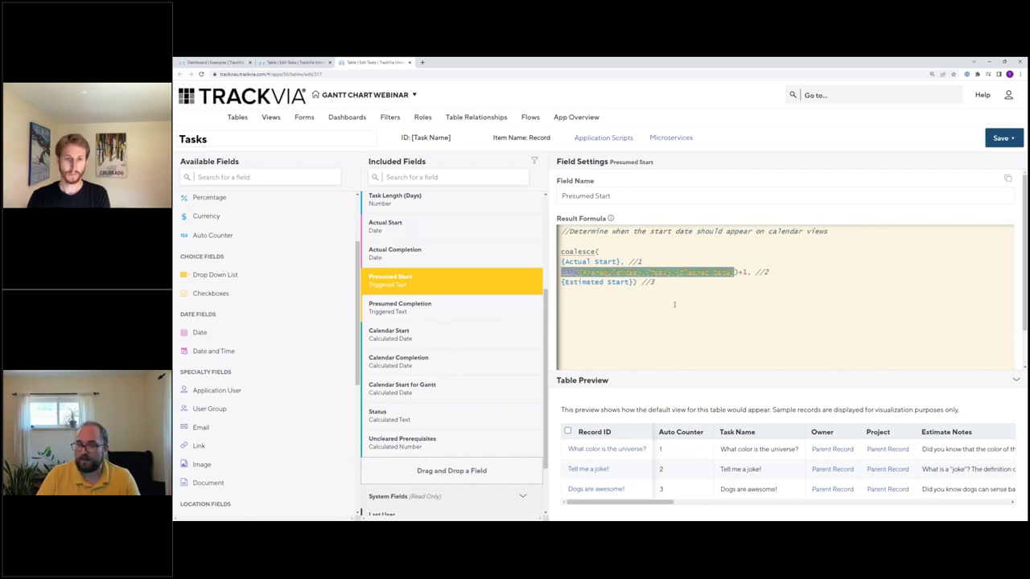
click(674, 304)
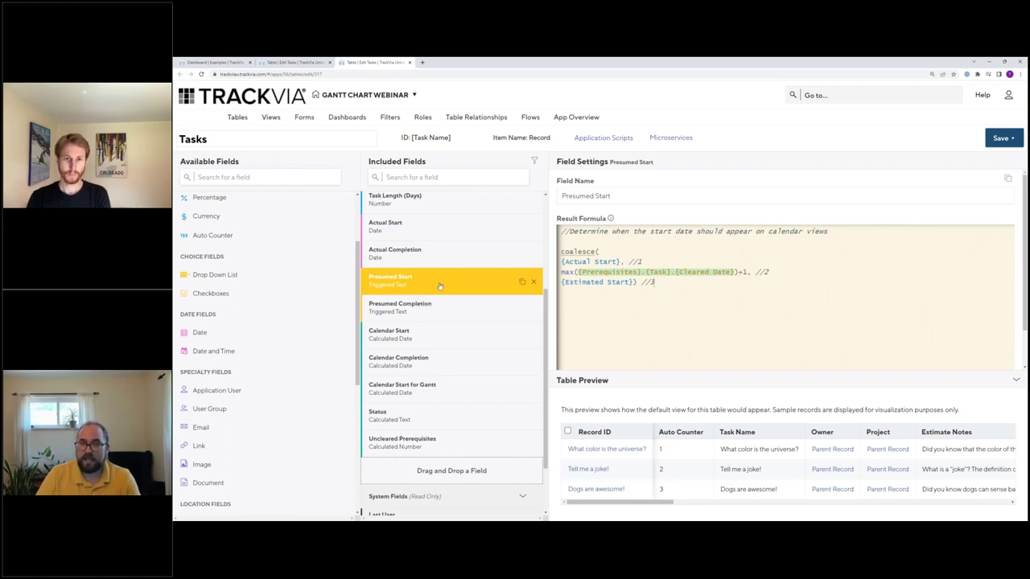
Step: Compare the Calendar Start calculated date with the Presumed Start triggered text it is built on
click(446, 346)
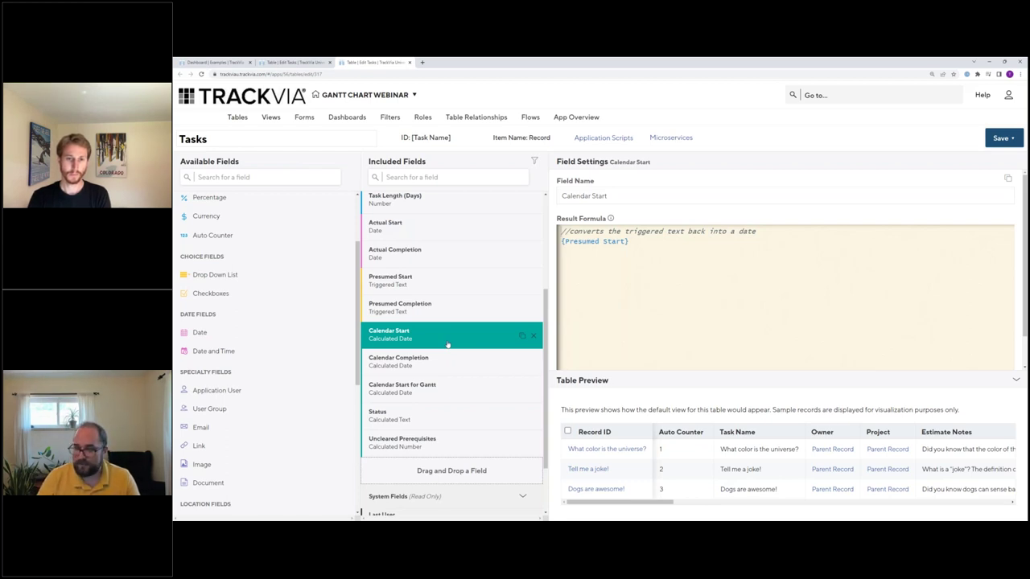
click(449, 285)
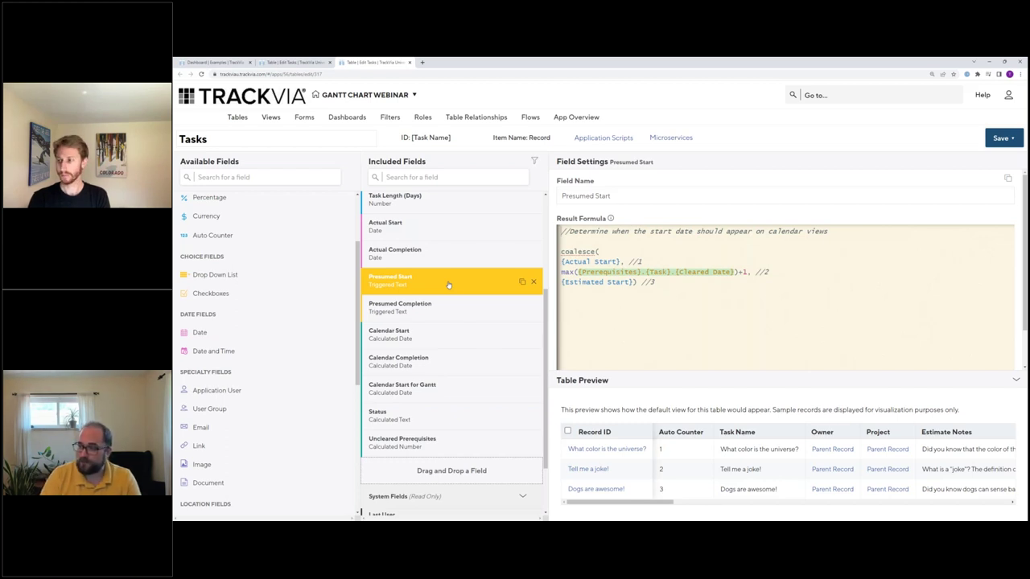
click(454, 342)
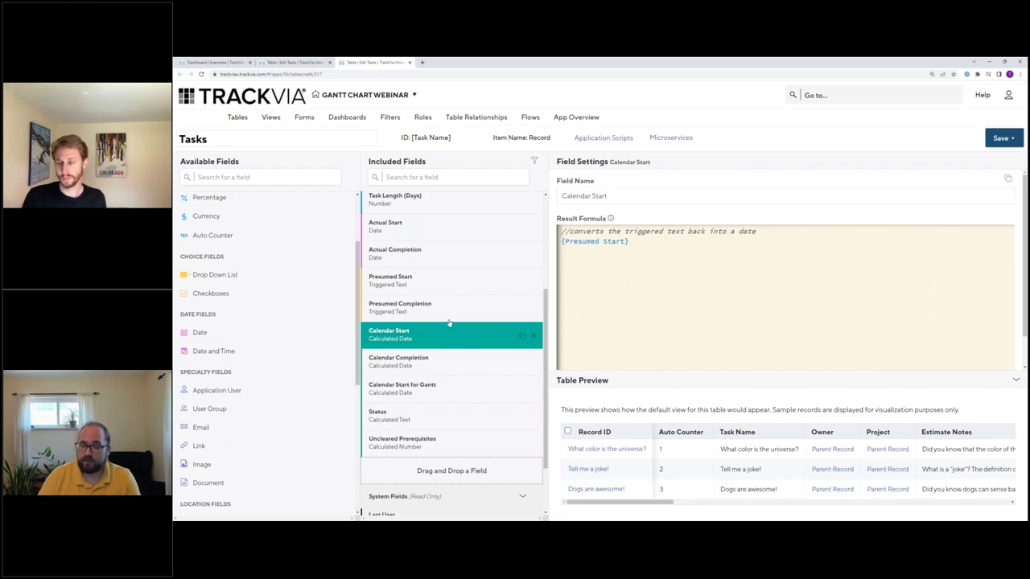
click(450, 284)
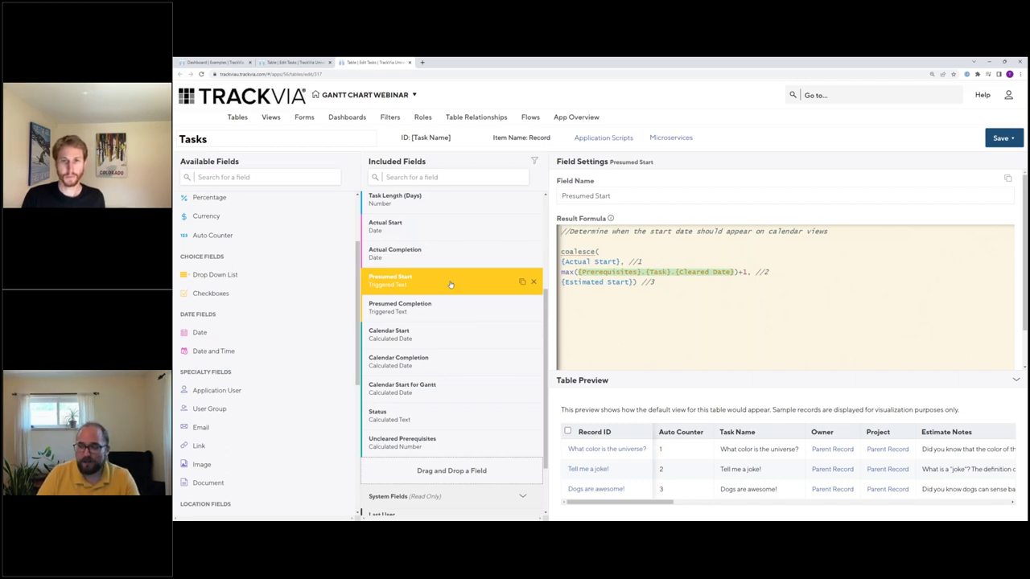
click(432, 340)
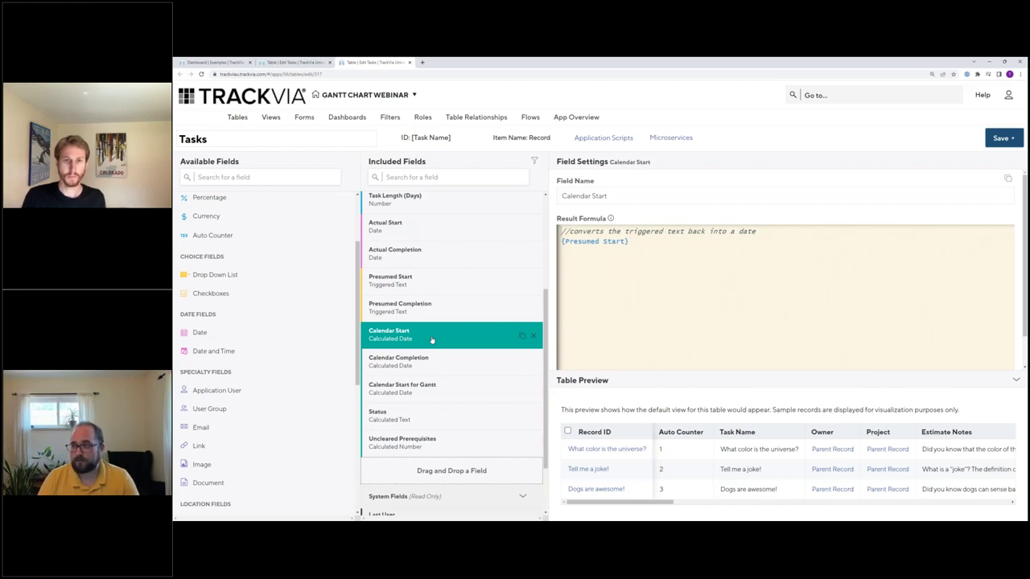
Step: Open the Tasks table's application scripts and enlarge the page to read the After Update script
click(603, 138)
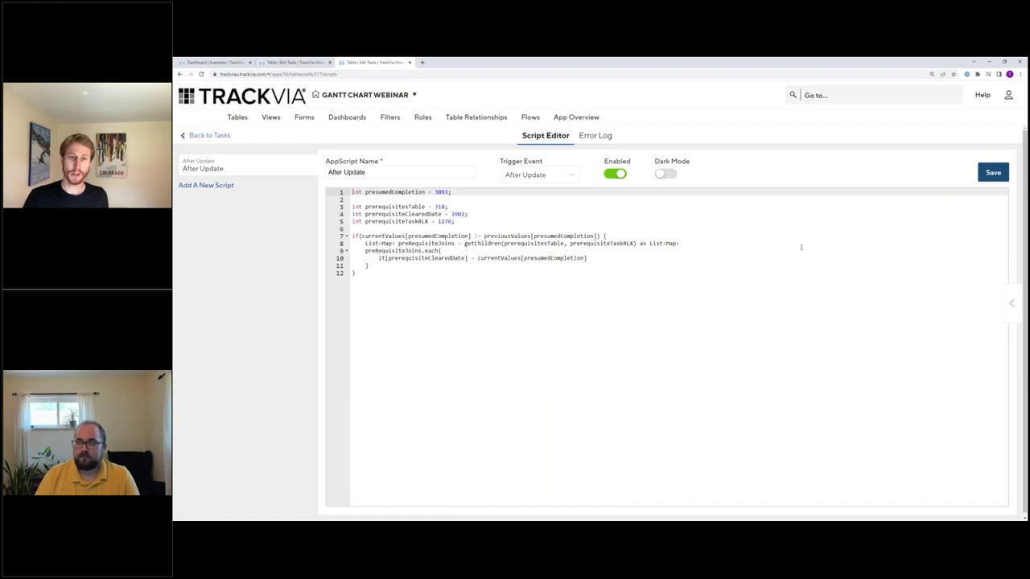
key(ctrl+plus)
key(ctrl+plus)
key(ctrl+plus)
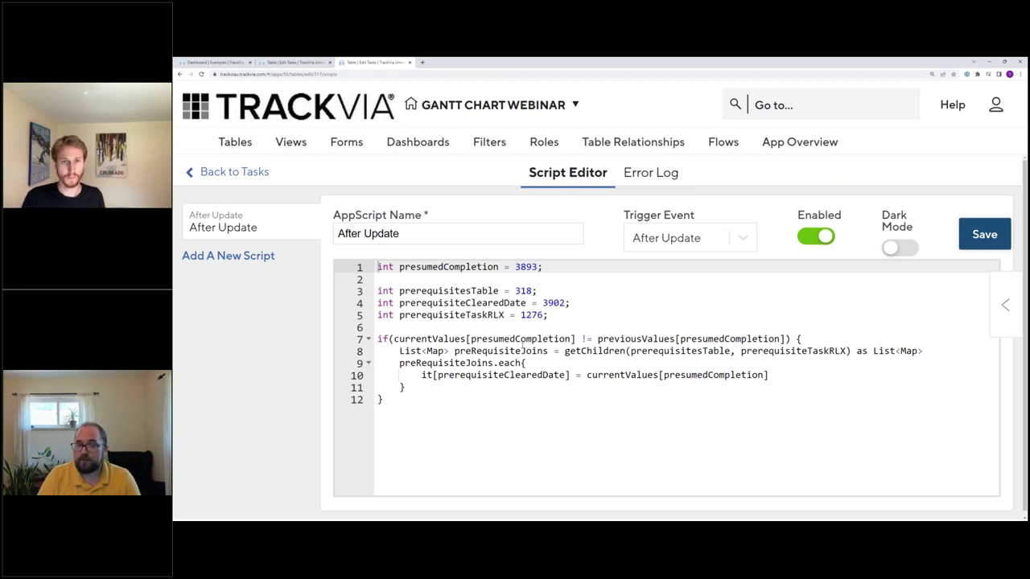
Step: Examine the After Update script's if condition, highlighting the comparison of current and previous presumedCompletion values
drag(393, 338, 787, 339)
click(586, 339)
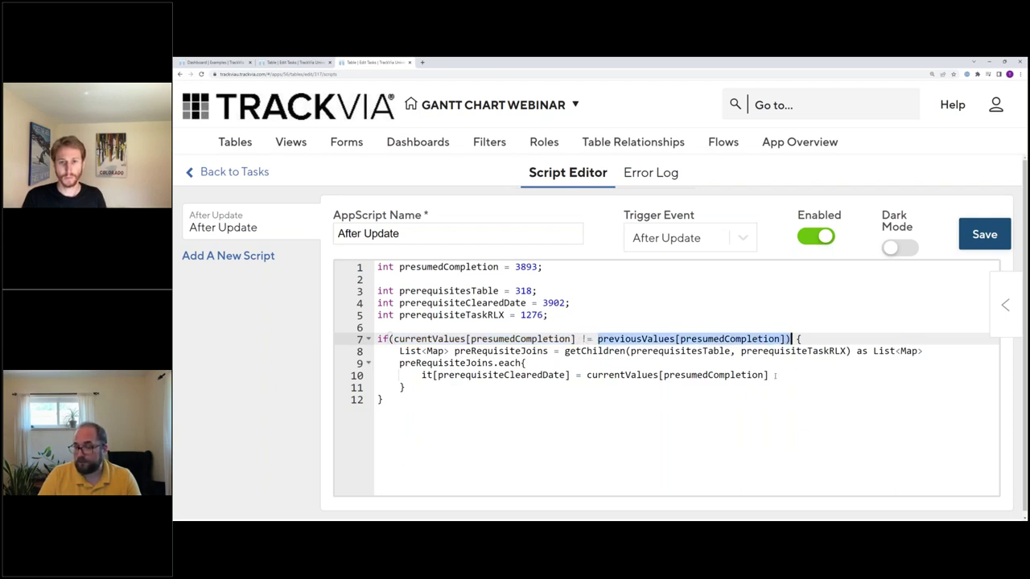
click(777, 402)
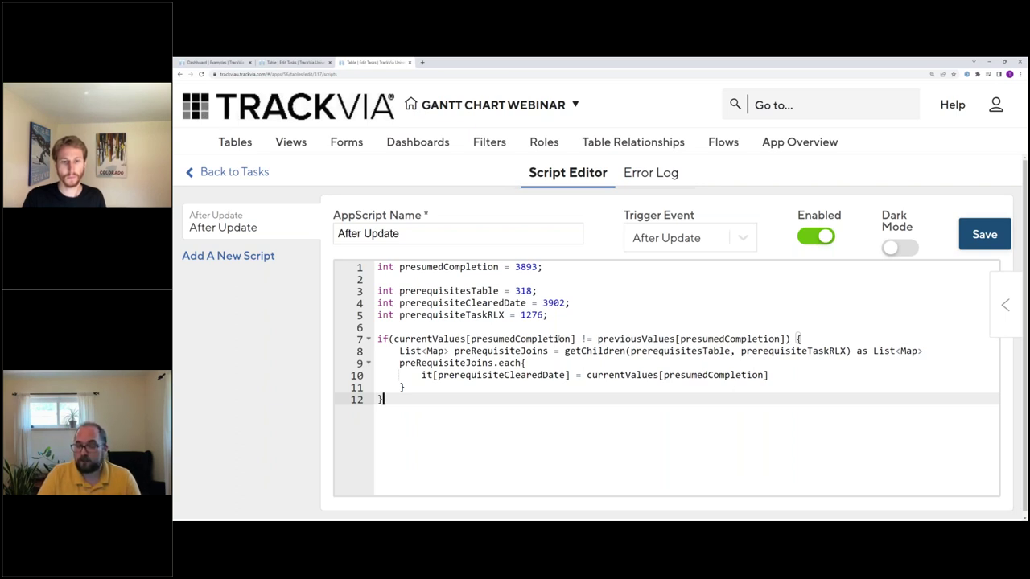
drag(575, 339, 395, 339)
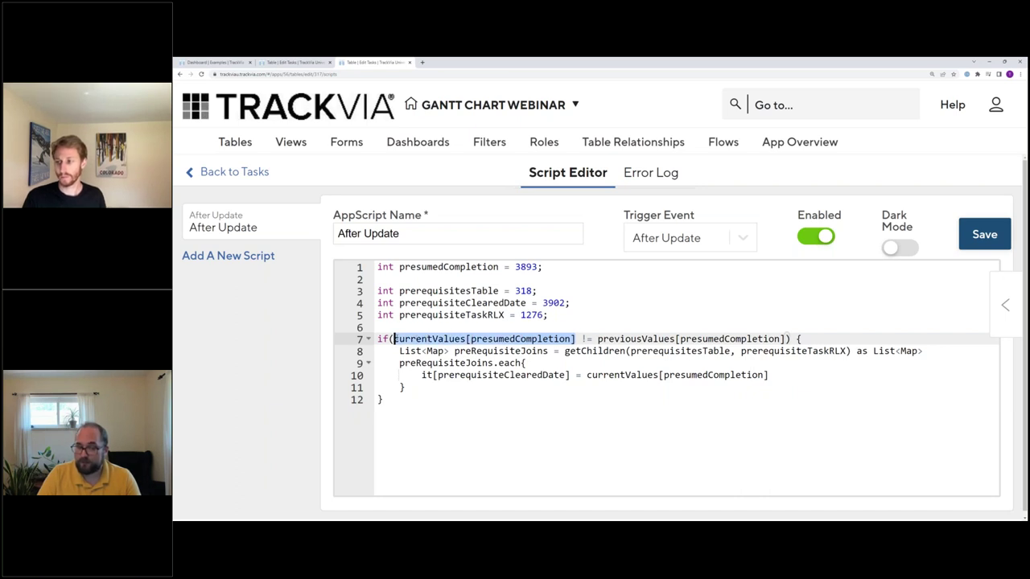
click(535, 434)
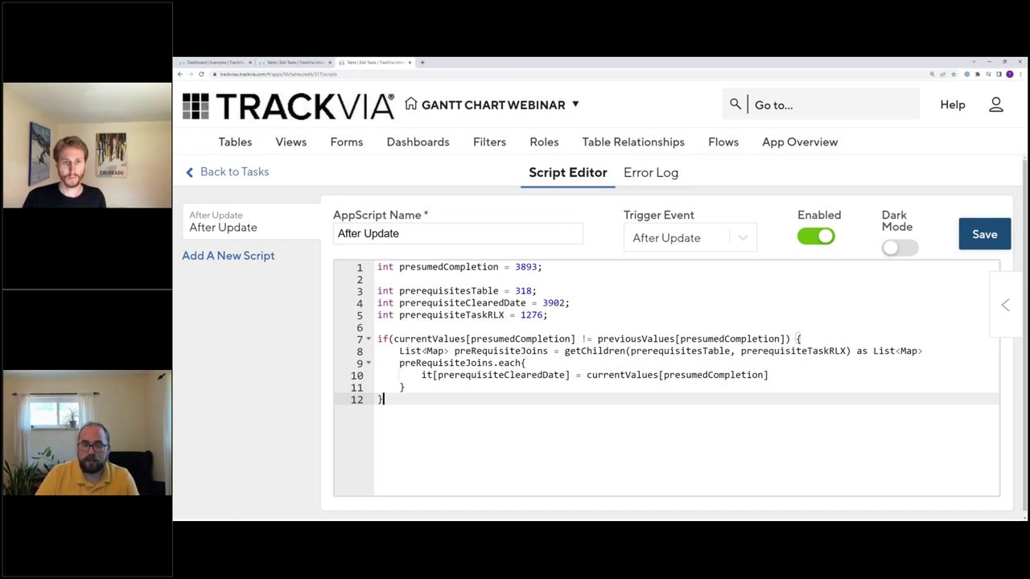
drag(394, 339, 587, 339)
click(587, 339)
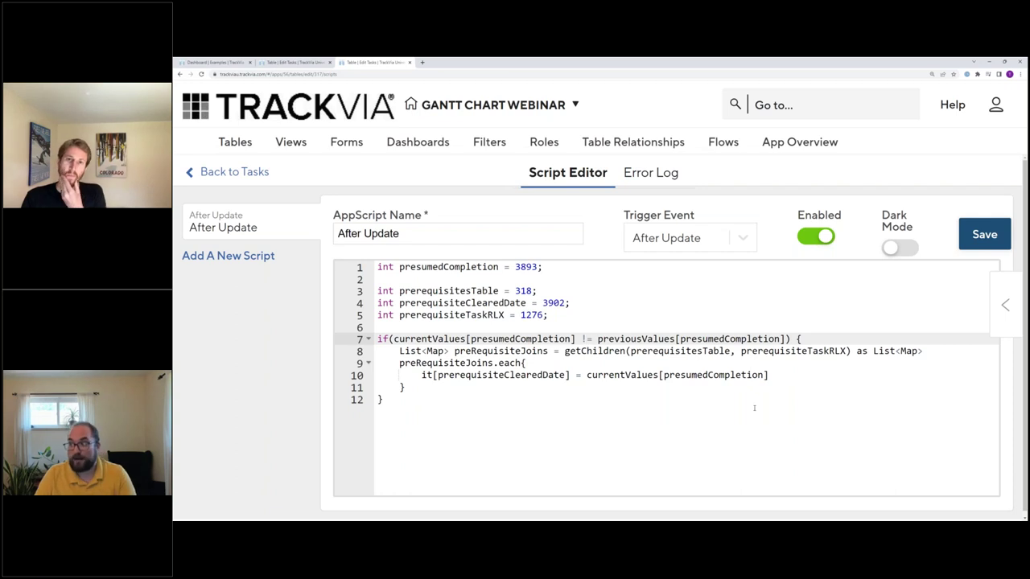
drag(577, 339, 389, 339)
click(561, 437)
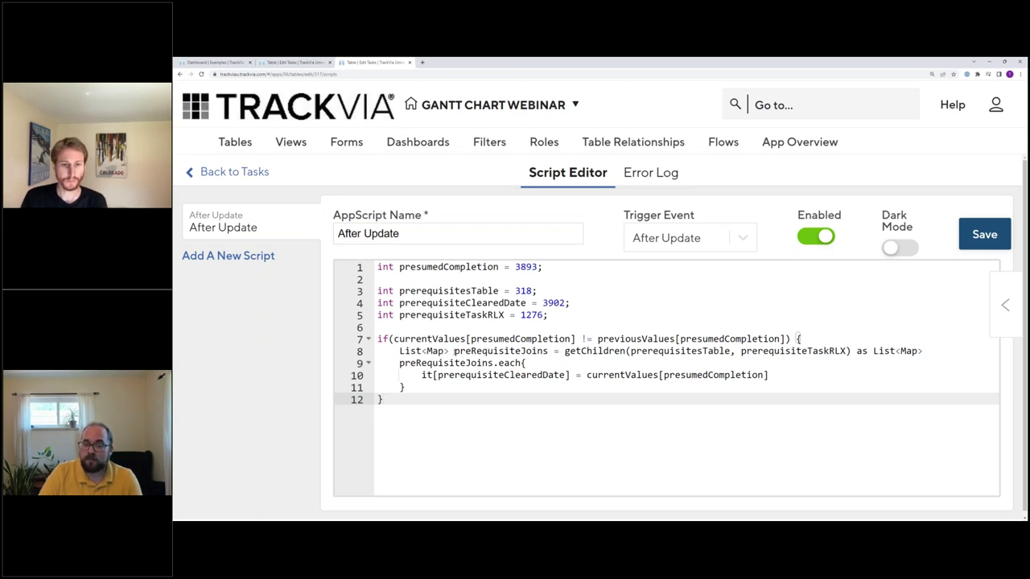
Step: Examine the script line that builds preRequisiteJoins, highlighting the getChildren call and its prerequisiteTaskRLX argument
drag(400, 351, 926, 352)
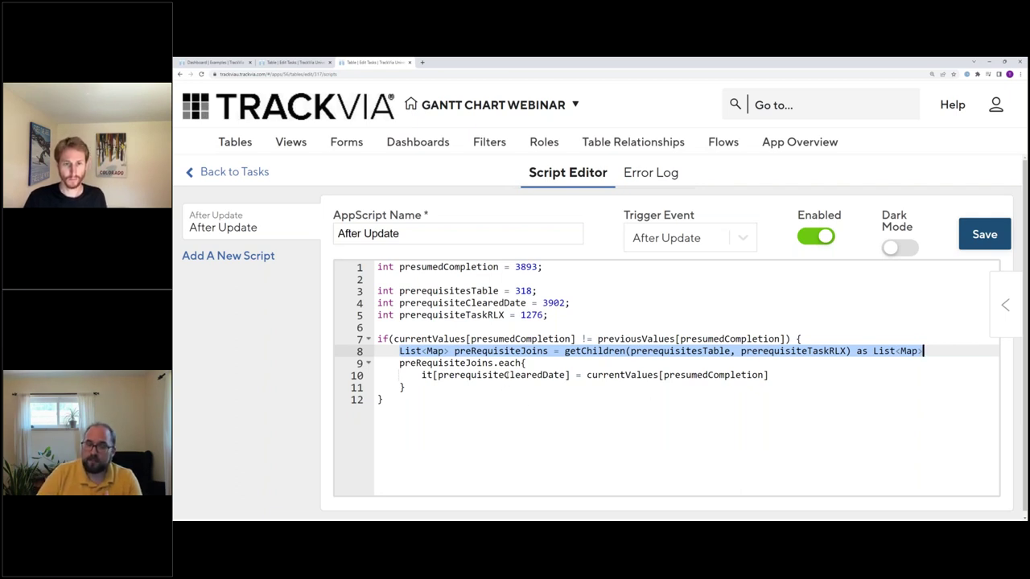
click(504, 375)
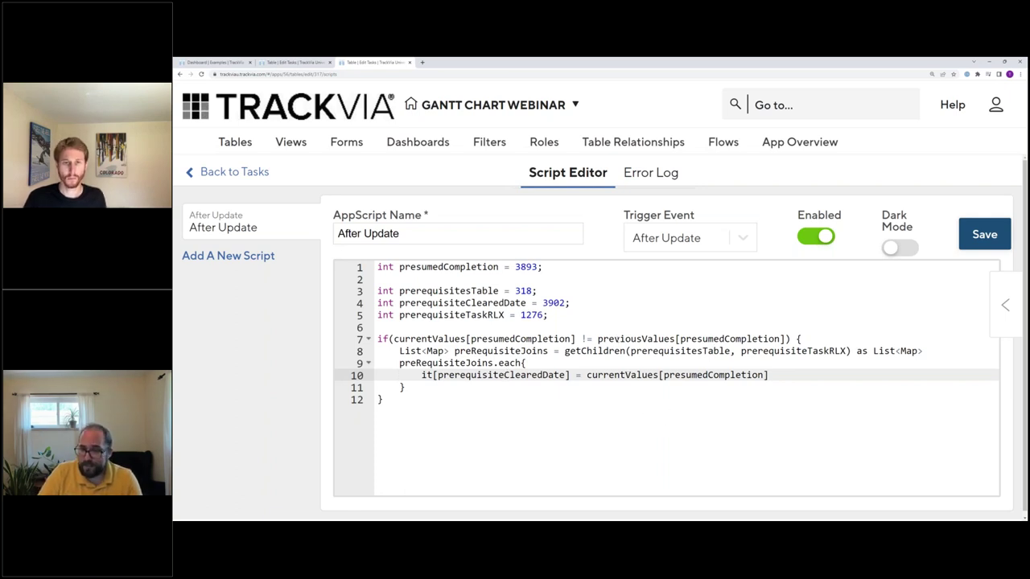
drag(565, 351, 859, 351)
key(Down)
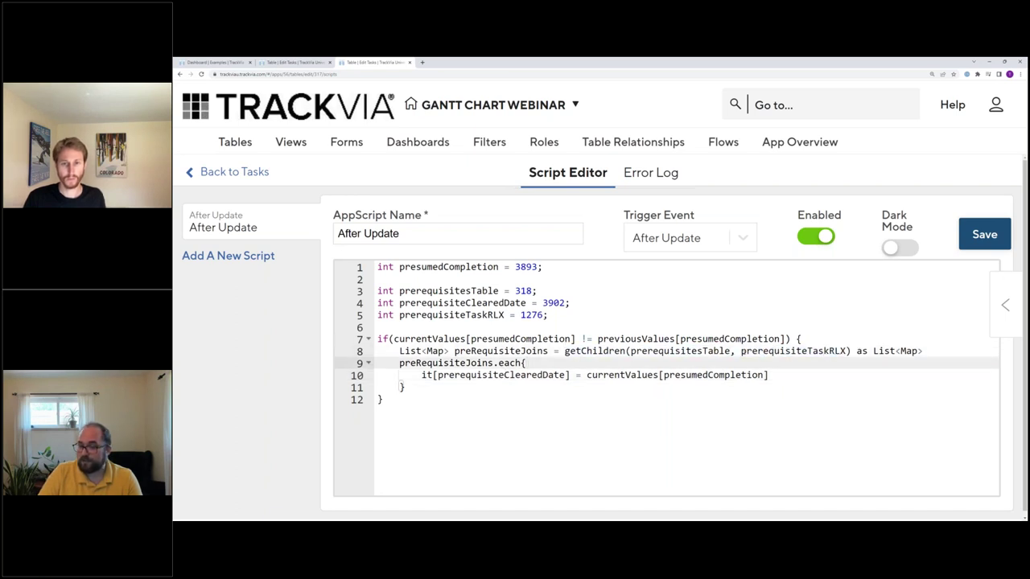
drag(741, 352, 845, 357)
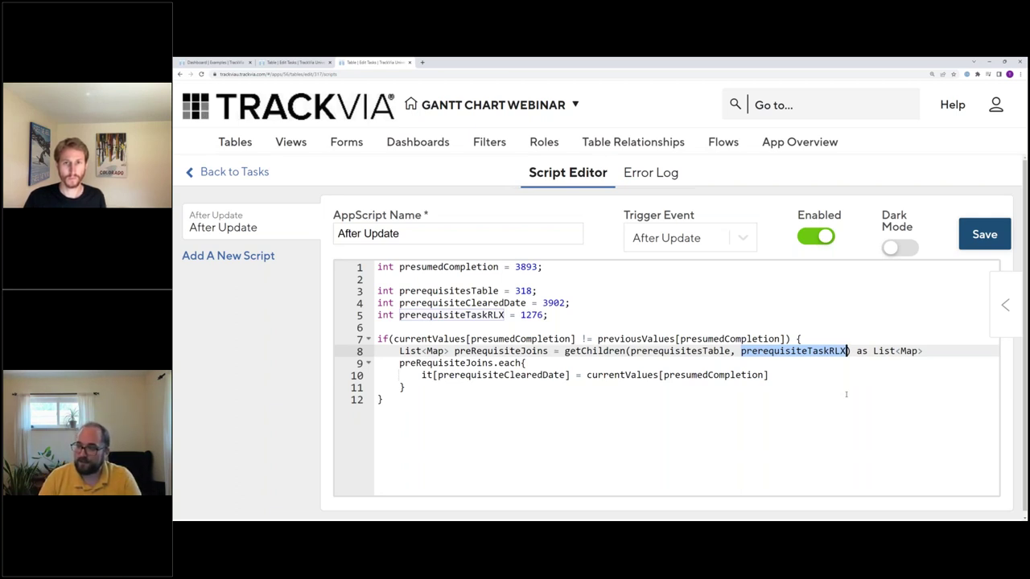
click(591, 406)
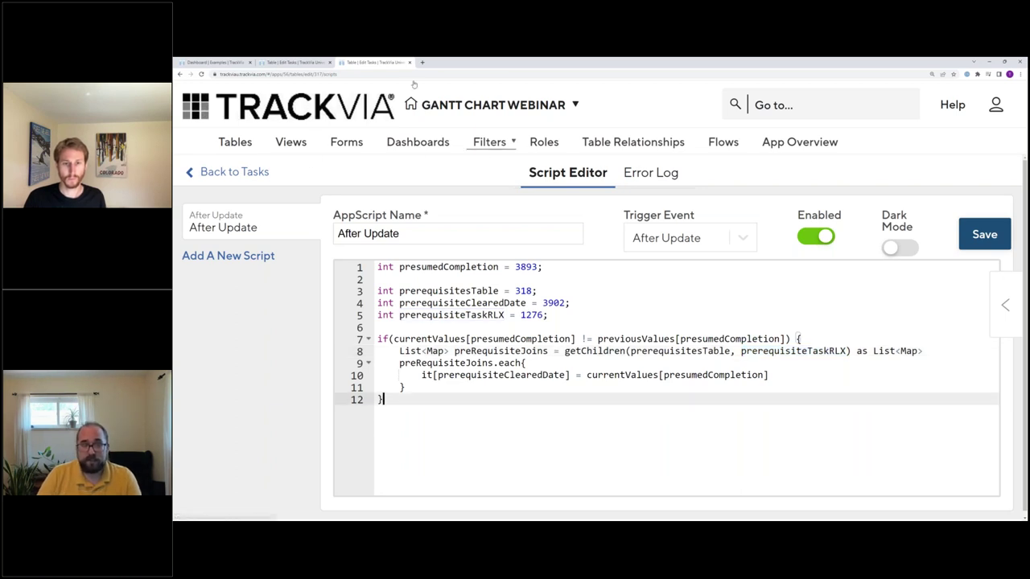
Step: Open the Prerequisites table from the app diagram and show its Before Insert application script
click(294, 62)
double_click(603, 482)
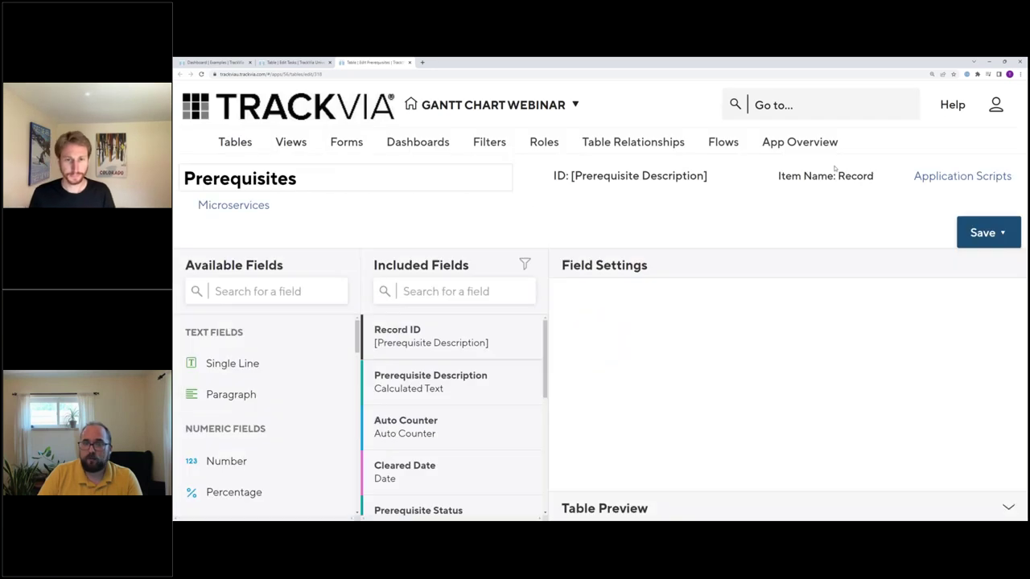
click(955, 178)
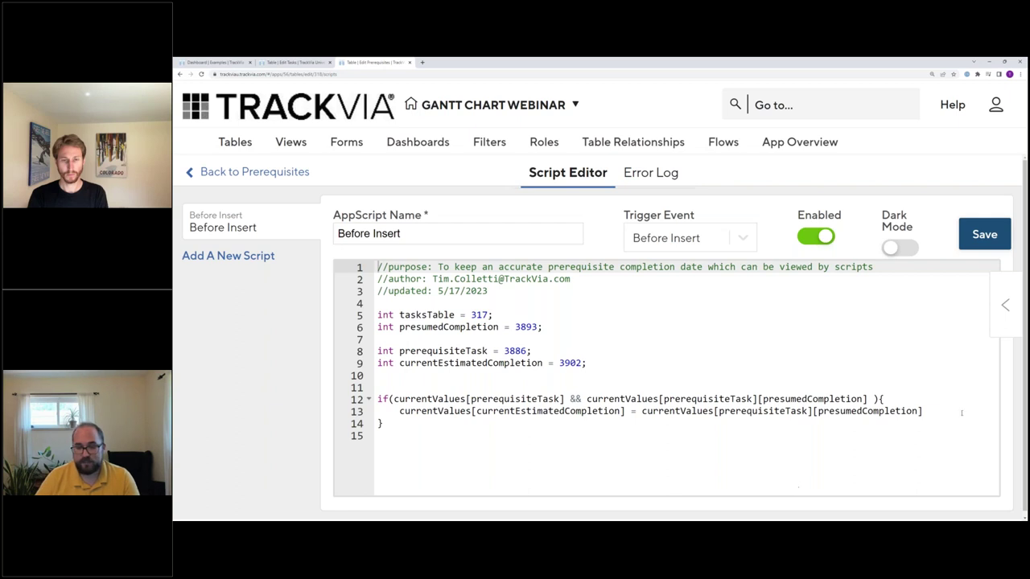
Step: Examine the Before Insert script's if condition and the assignment of the prerequisite task's presumedCompletion to currentEstimatedCompletion
drag(898, 402, 378, 399)
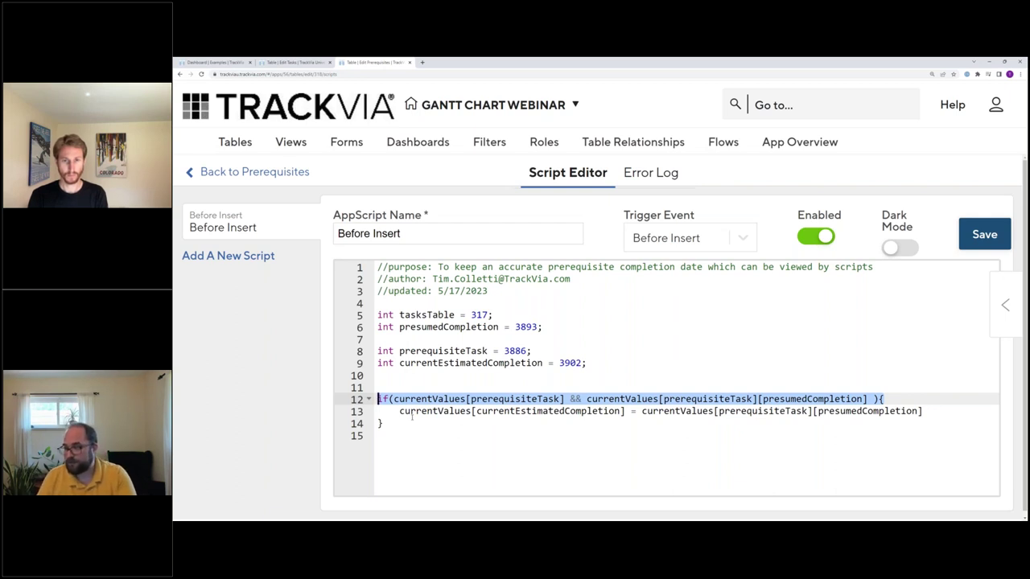
click(384, 425)
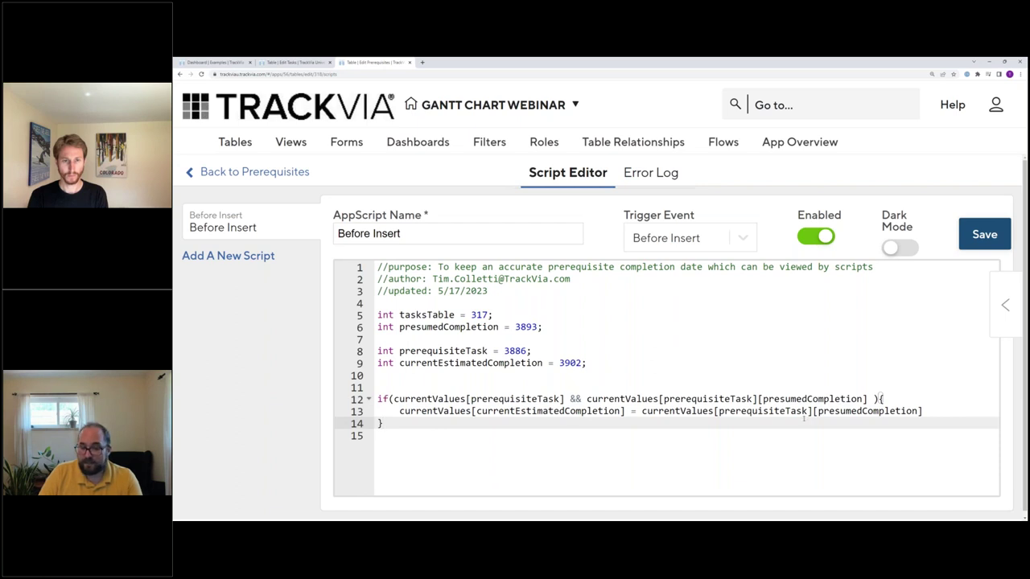
drag(400, 411, 924, 411)
click(385, 424)
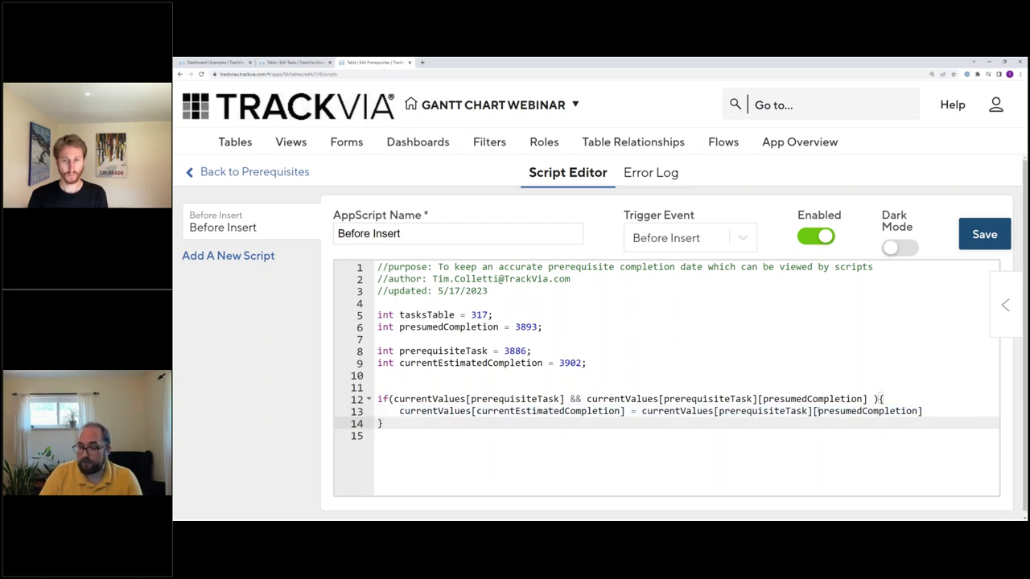
drag(624, 412, 400, 411)
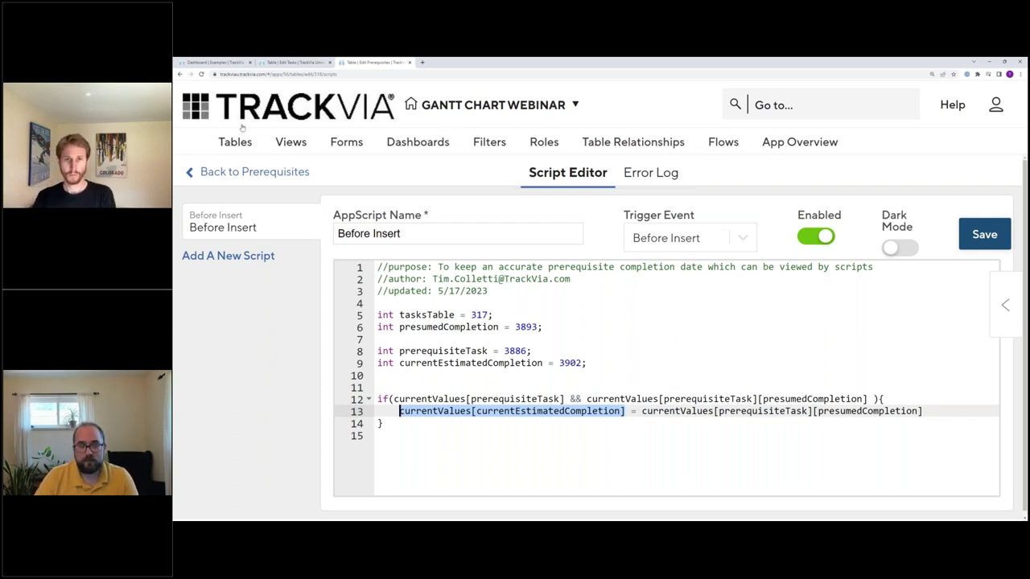
Step: Close the Prerequisites script editor, return to the Examples dashboard and reduce the page zoom to 110%
click(409, 62)
click(443, 369)
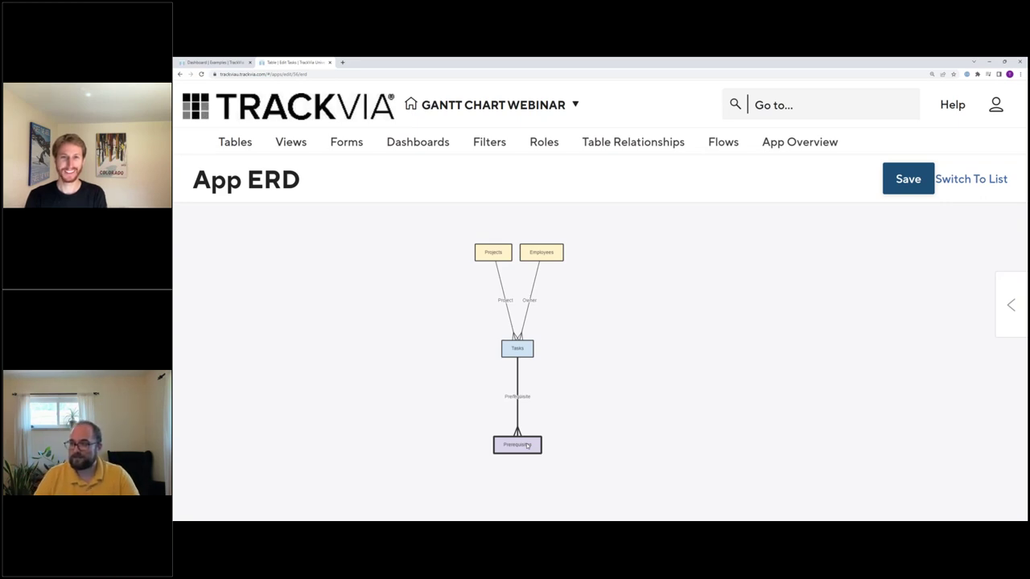
mouse_move(418, 142)
click(425, 202)
key(ctrl+minus)
key(ctrl+minus)
key(ctrl+minus)
key(ctrl+minus)
key(ctrl+minus)
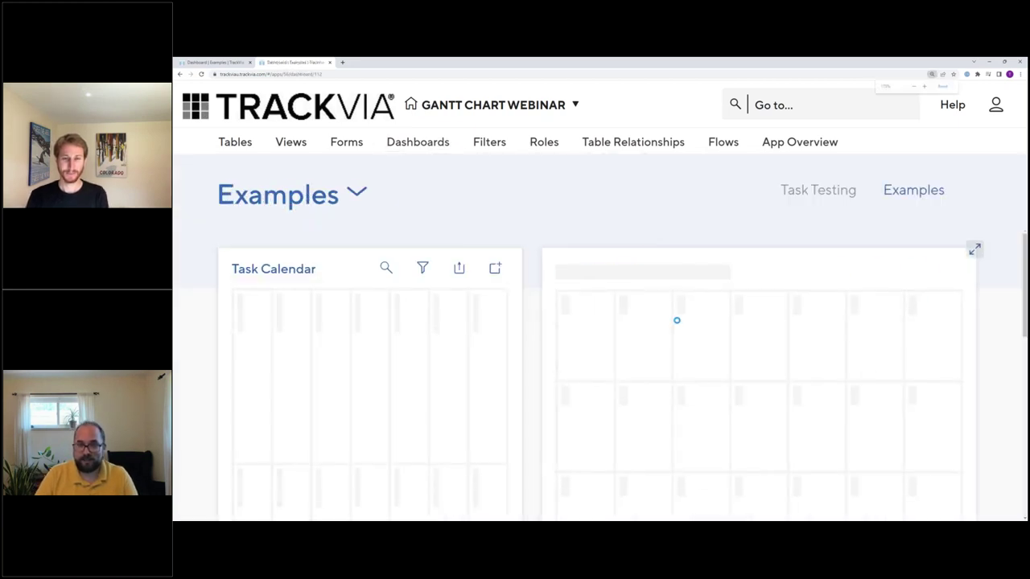
key(ctrl+minus)
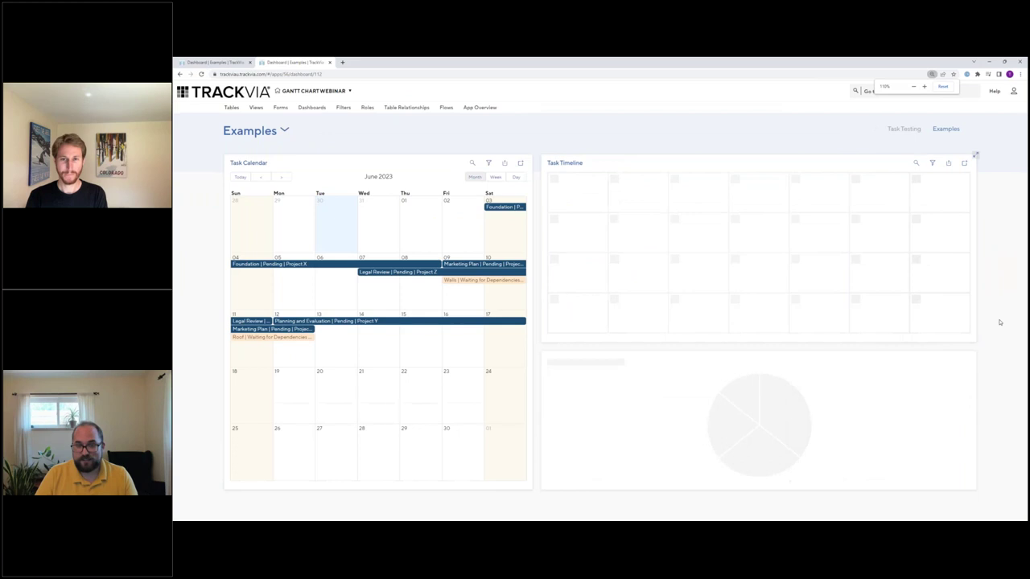
Step: Open the Walls task from the Tasks Gantt chart, set its Actual Start to 05/11/2023 and save the record
mouse_move(751, 378)
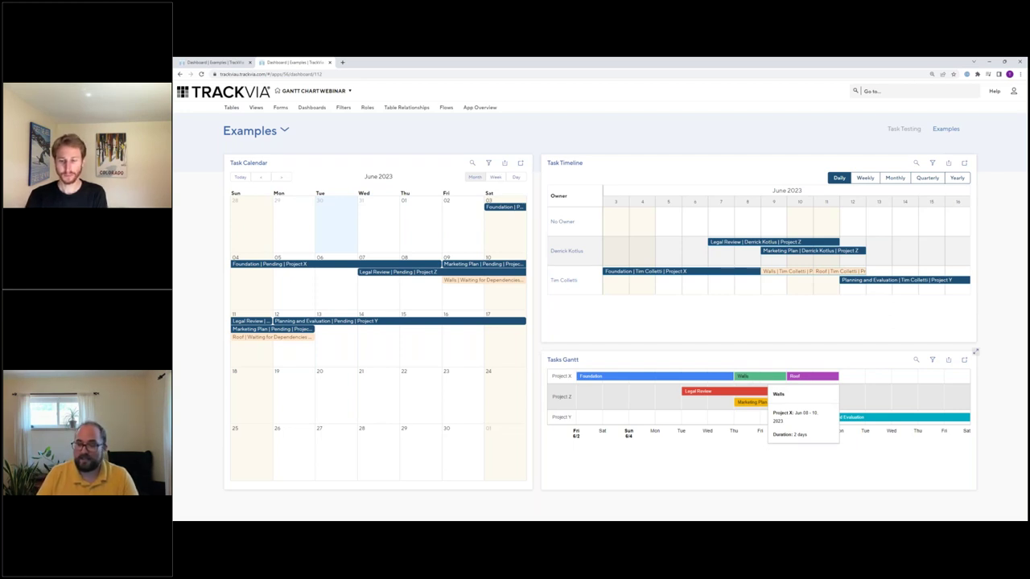
click(743, 378)
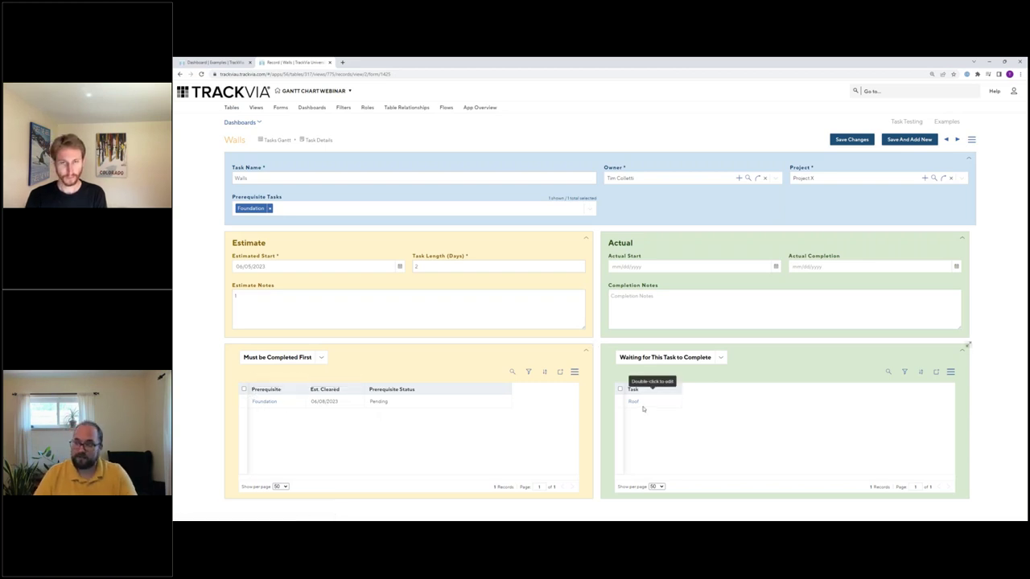
click(325, 401)
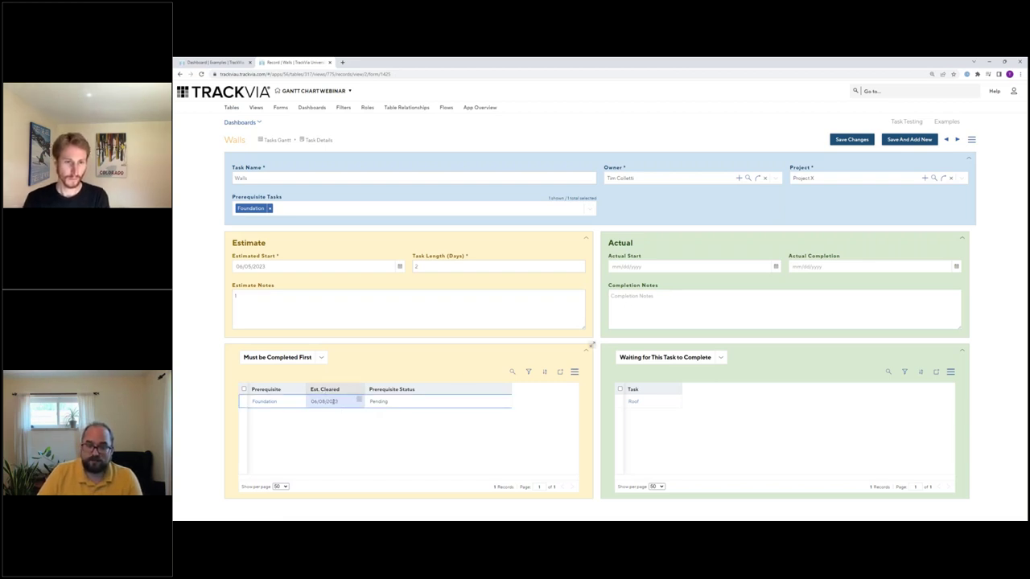
click(692, 267)
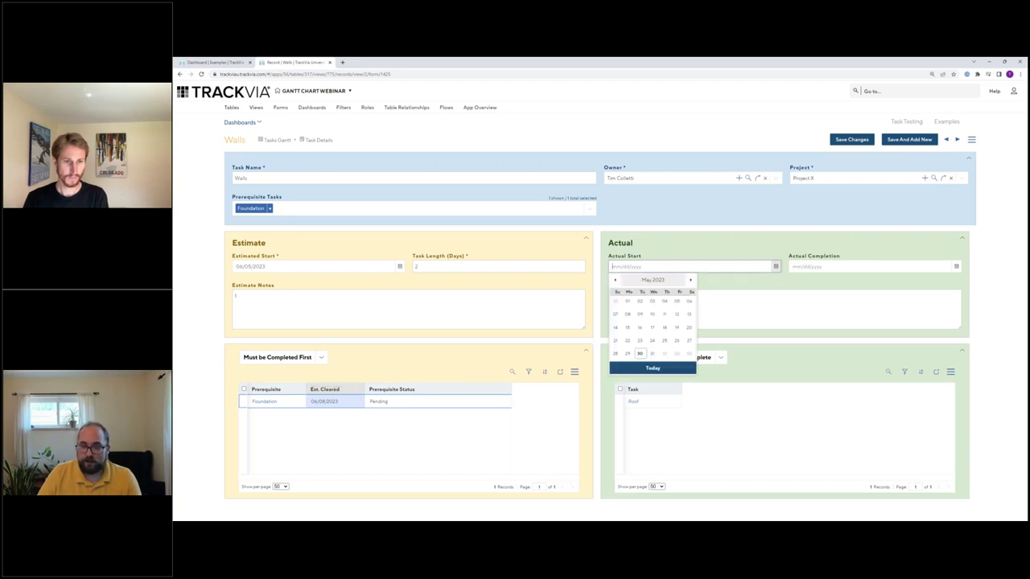
click(666, 312)
click(852, 140)
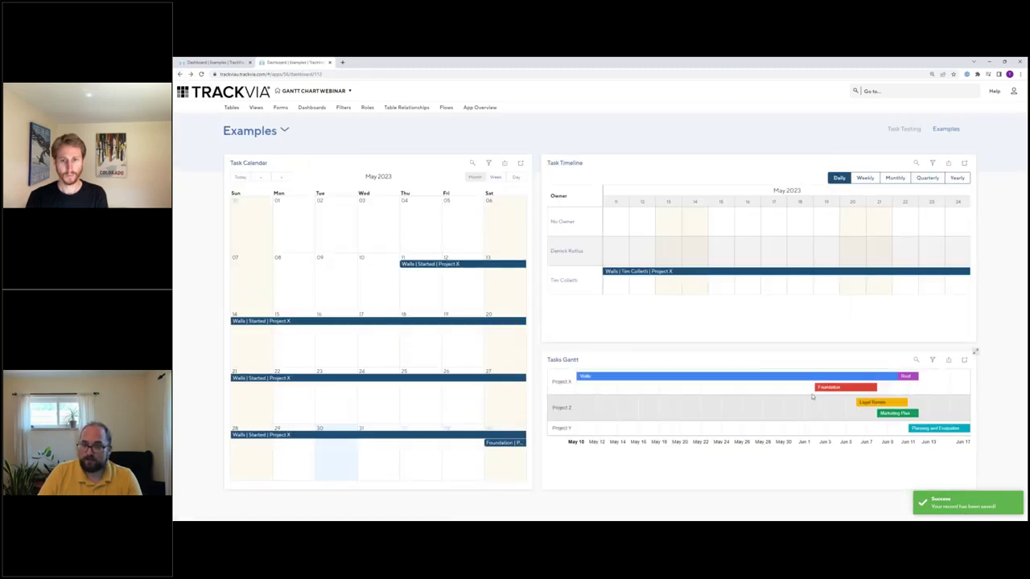
Step: Reopen the Walls task from the Gantt chart, change its Actual Start to 06/11/2023 and save the record
mouse_move(845, 391)
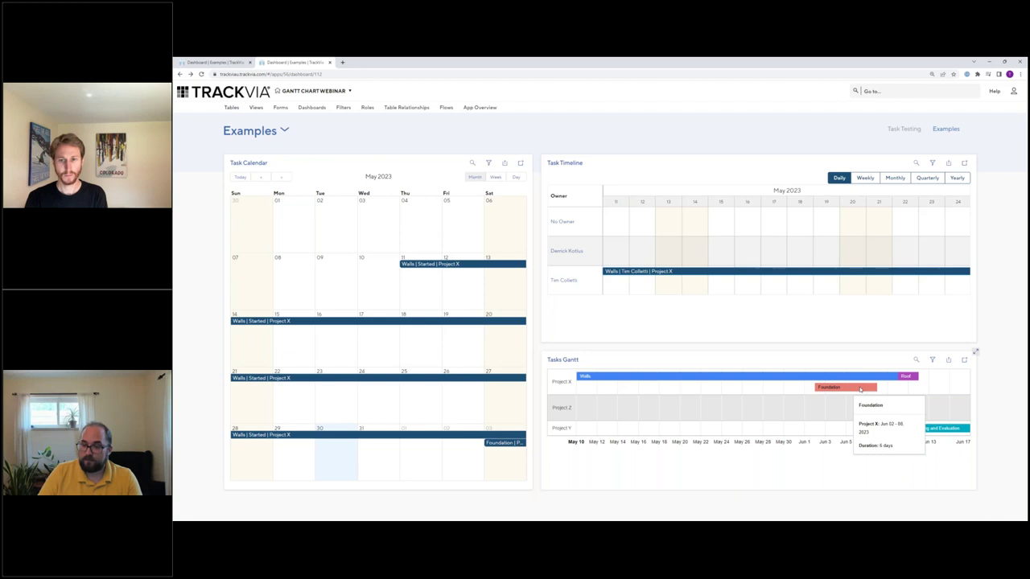
click(754, 376)
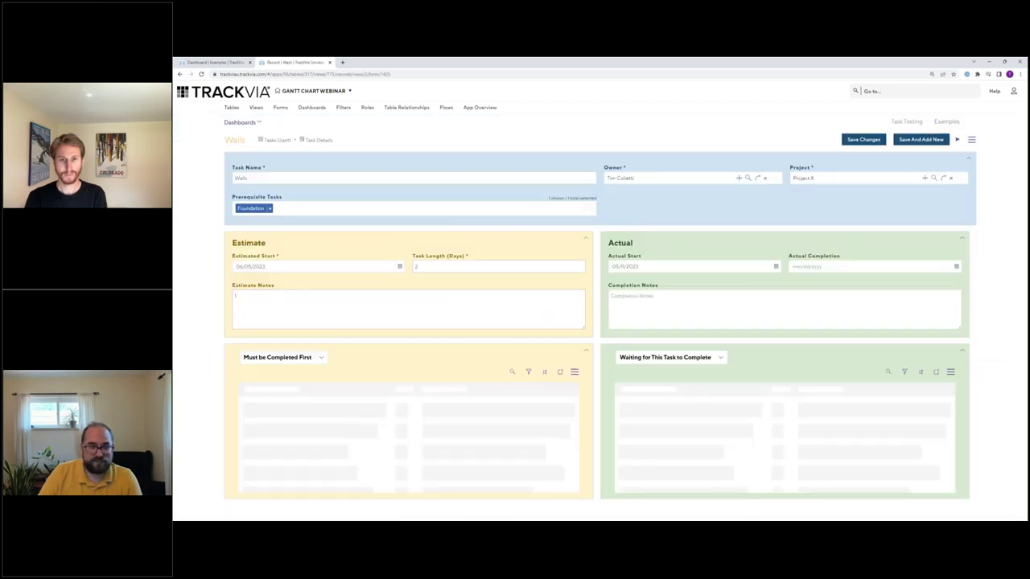
click(775, 266)
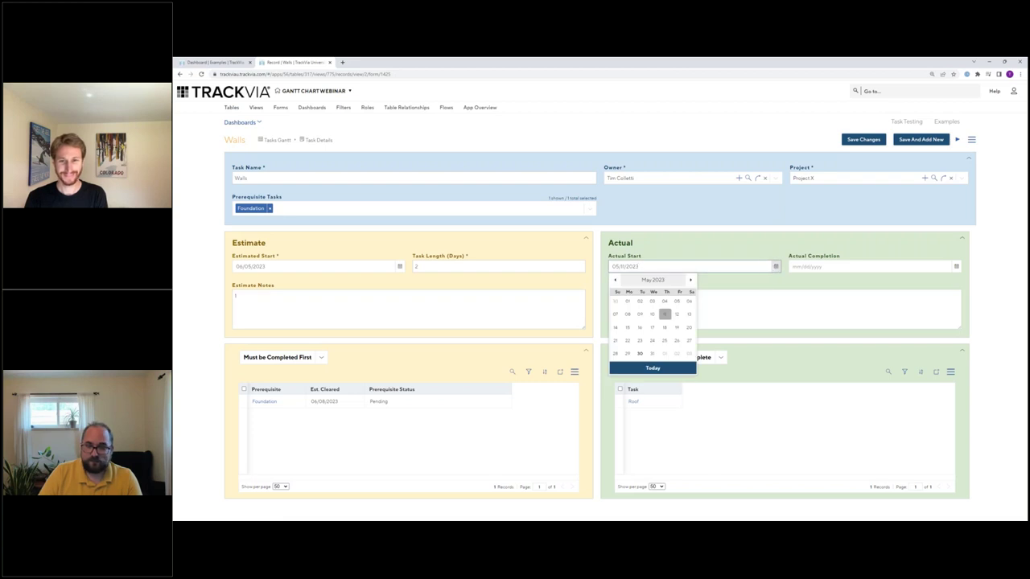
click(616, 328)
click(857, 140)
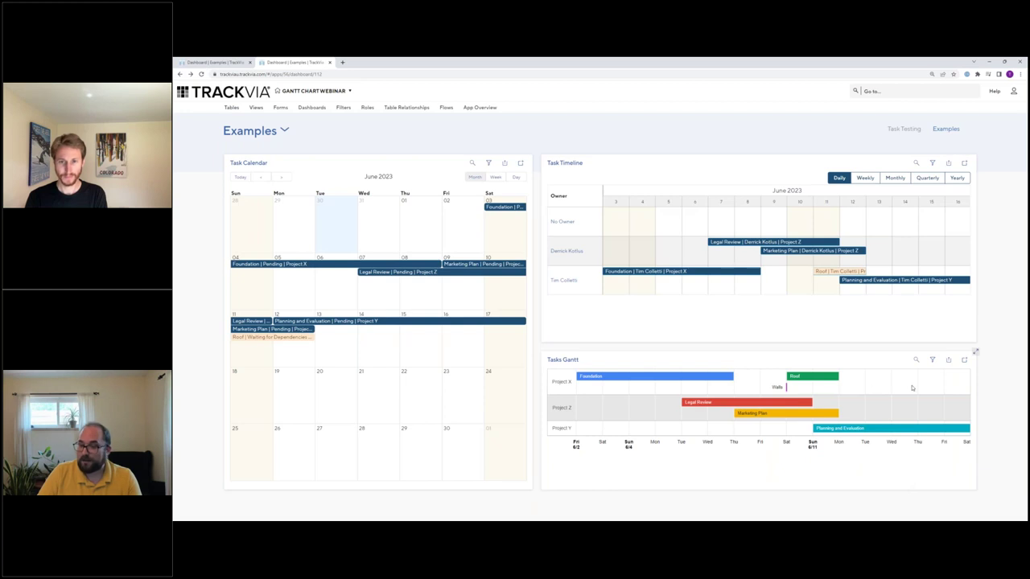
Step: Set the Walls task's Actual Completion to 06/13/2023 and save the record
mouse_move(789, 389)
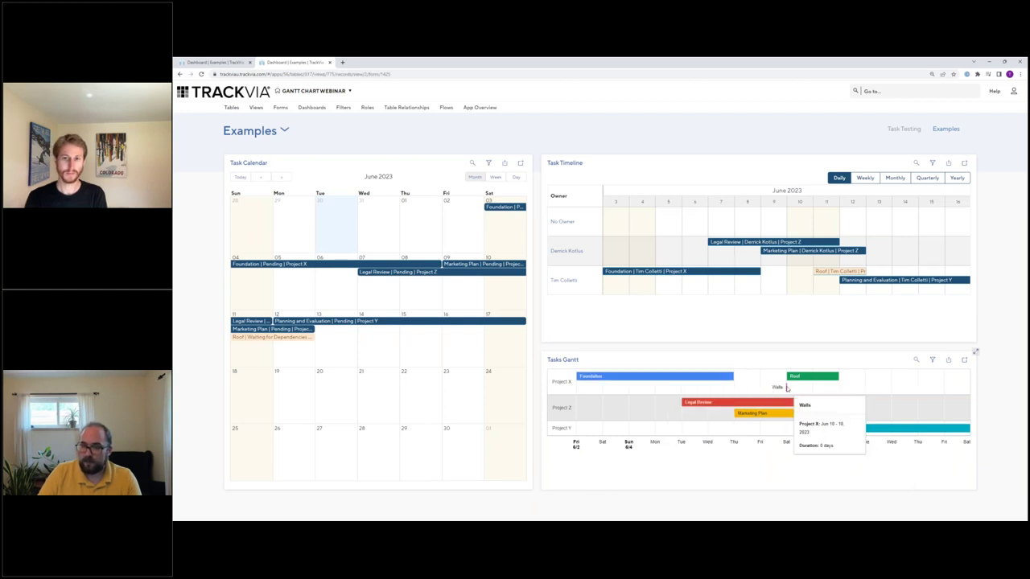
click(789, 389)
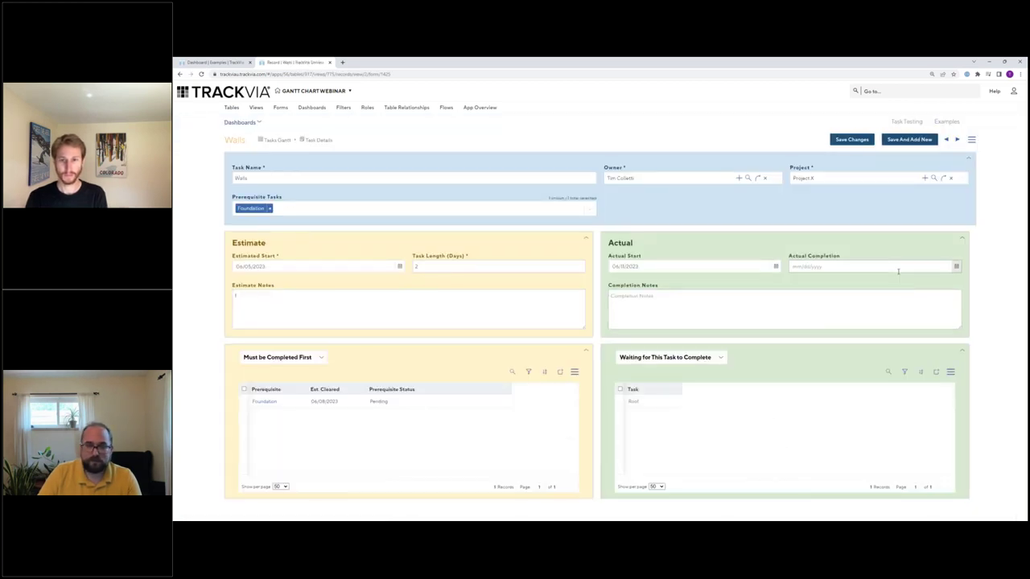
click(890, 267)
click(869, 281)
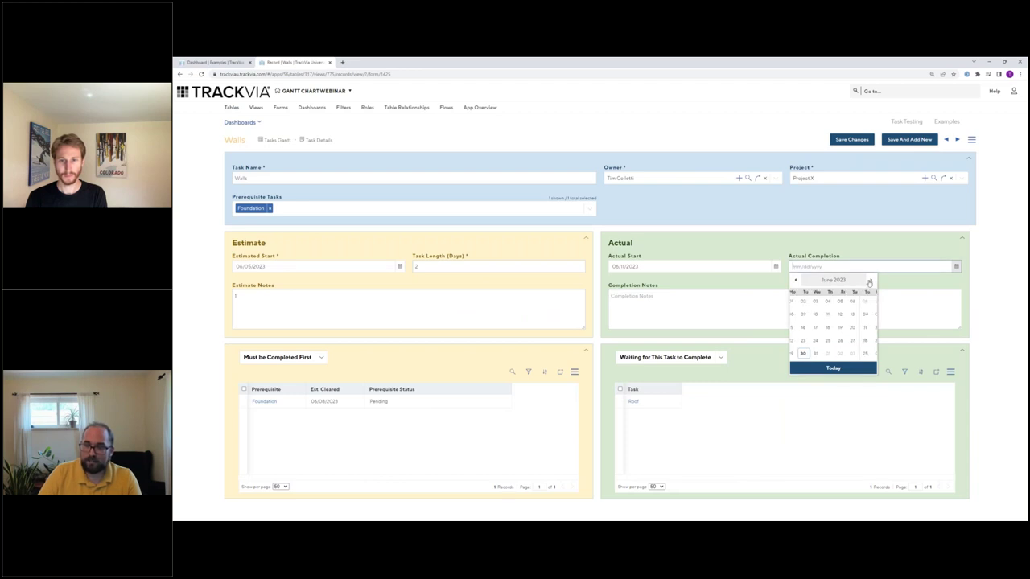
click(820, 327)
click(849, 141)
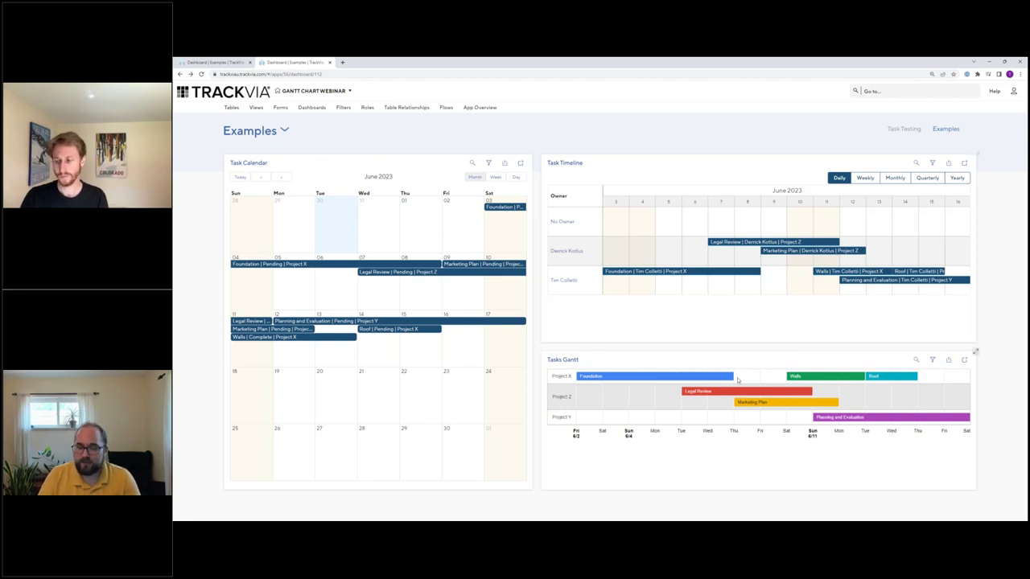
Step: View the Foundation task's record from the Gantt chart and return to the Examples dashboard
click(627, 377)
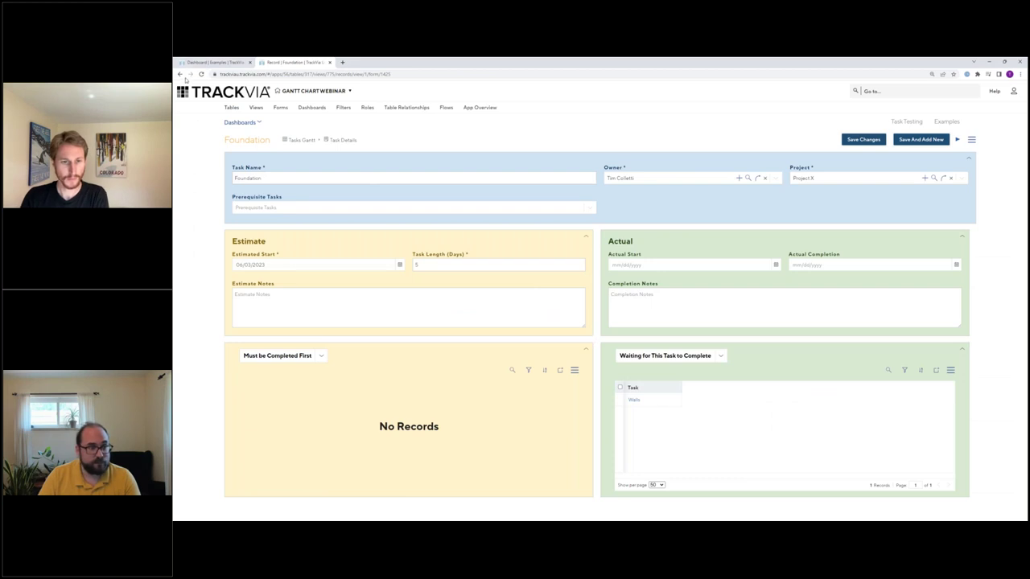
click(674, 397)
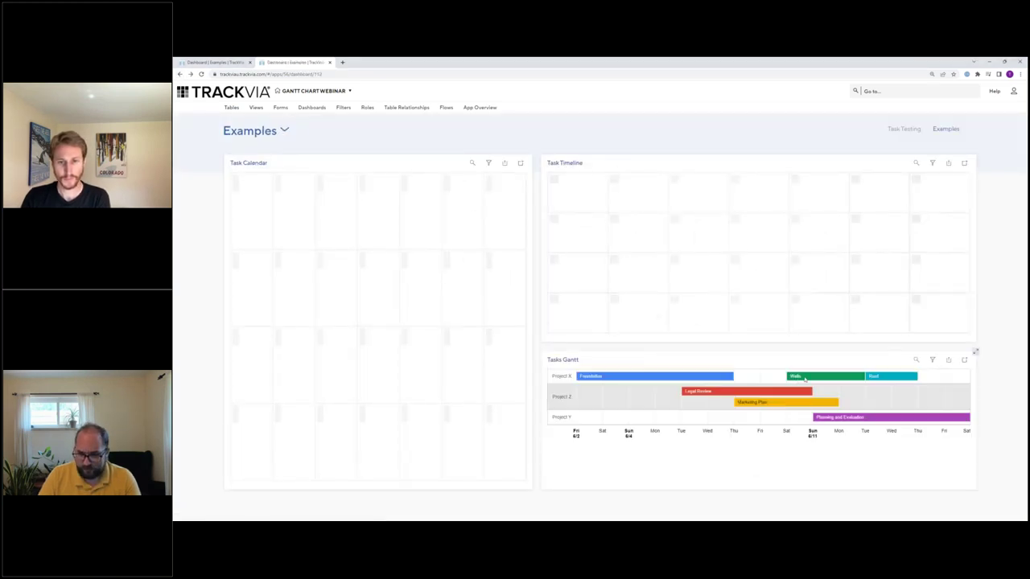
Step: Review the Walls and Foundation task records from the Tasks Gantt chart and return to the Examples dashboard
click(825, 400)
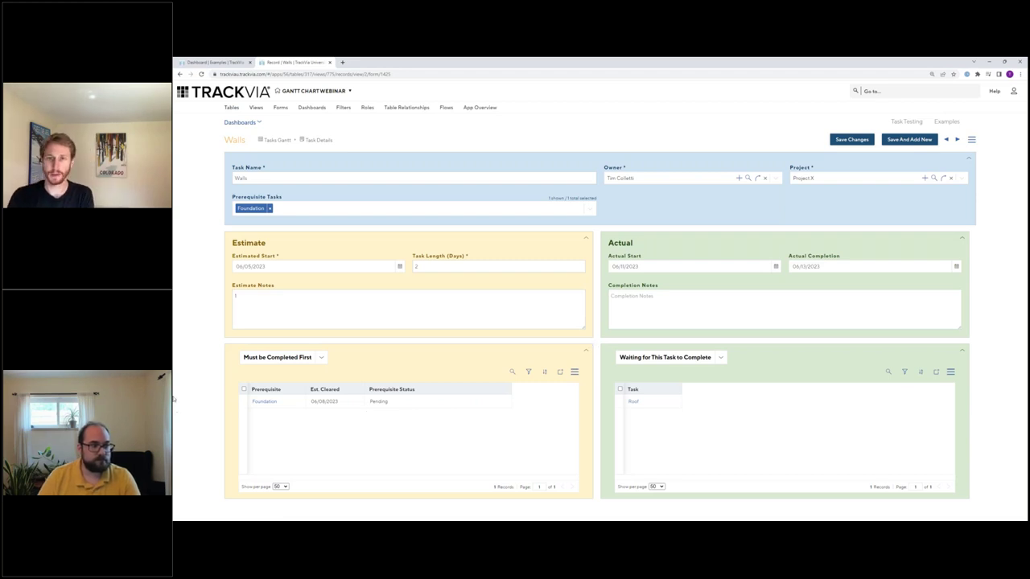
click(314, 107)
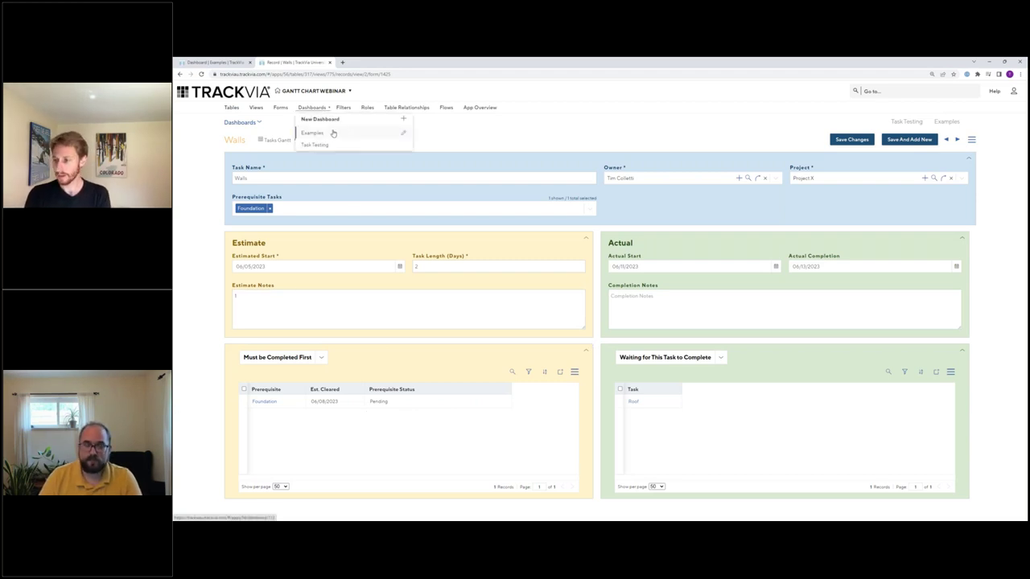
click(334, 133)
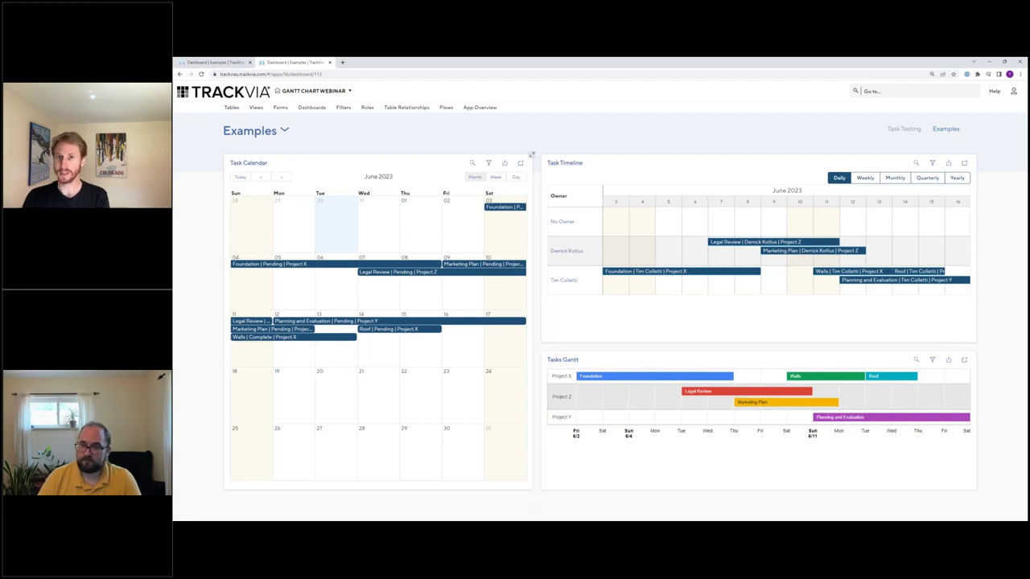
mouse_move(703, 378)
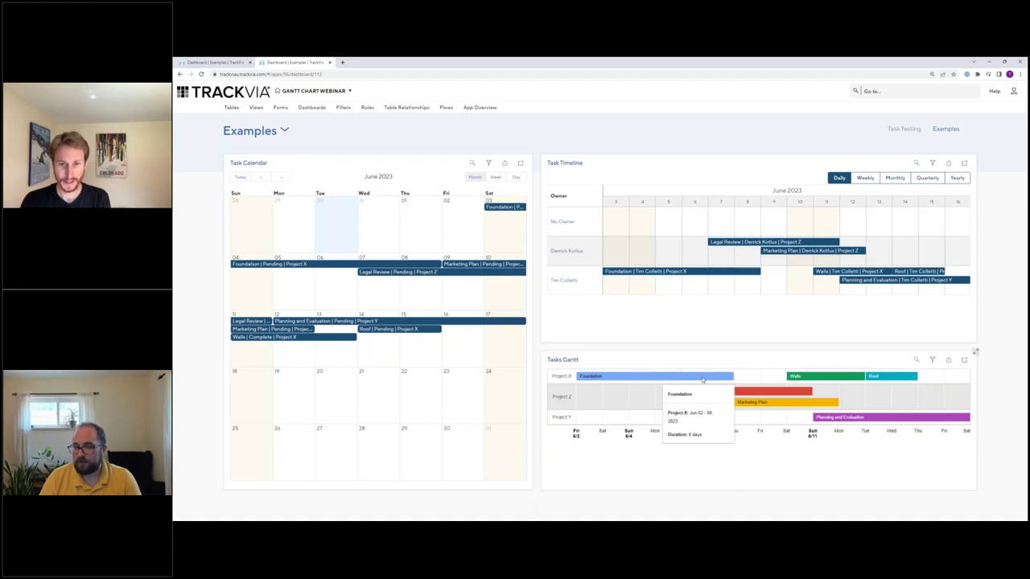
click(703, 379)
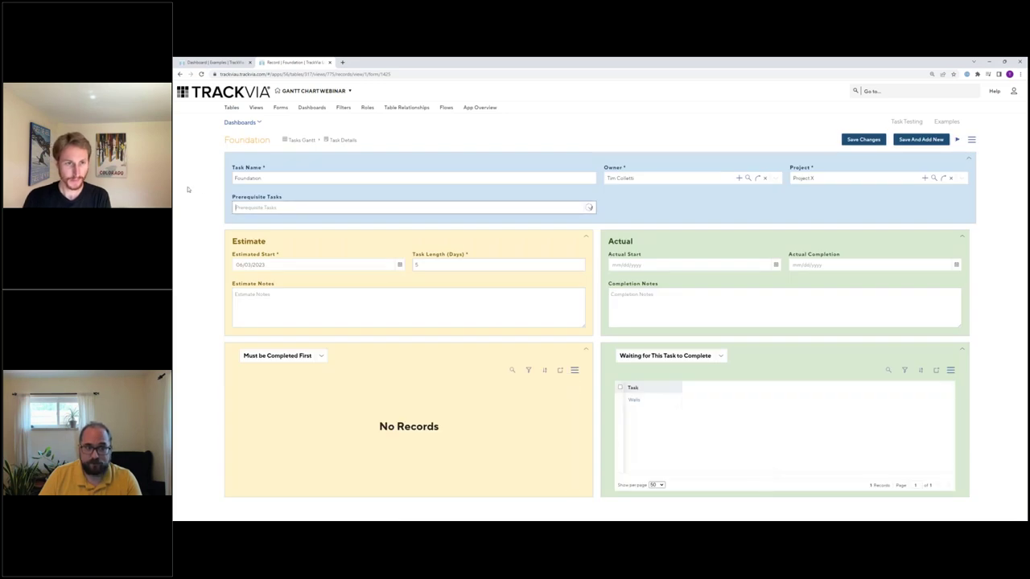
click(179, 74)
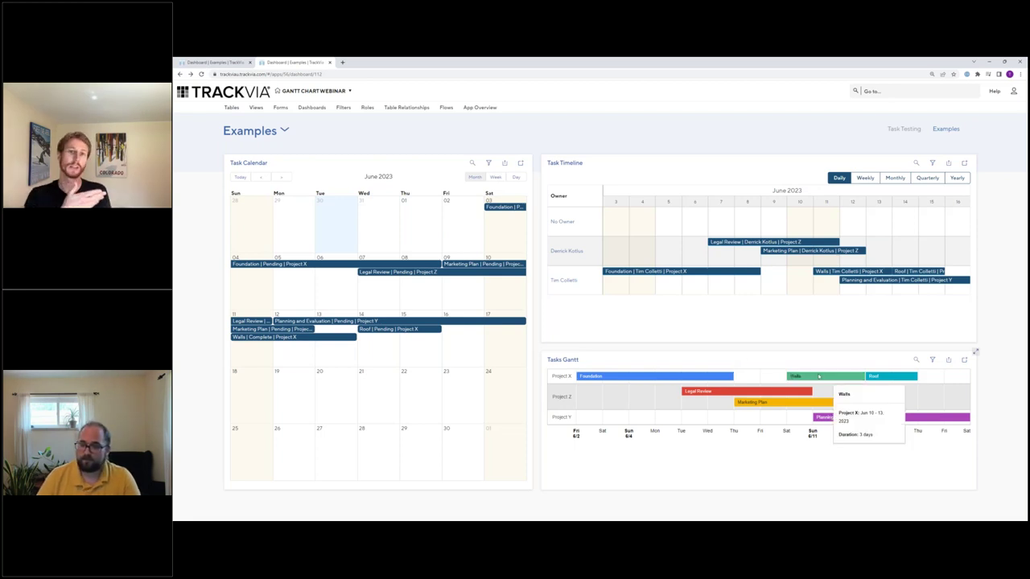
Step: Open the Roof task from the Gantt chart, add Foundation as a prerequisite task and save the record
click(881, 376)
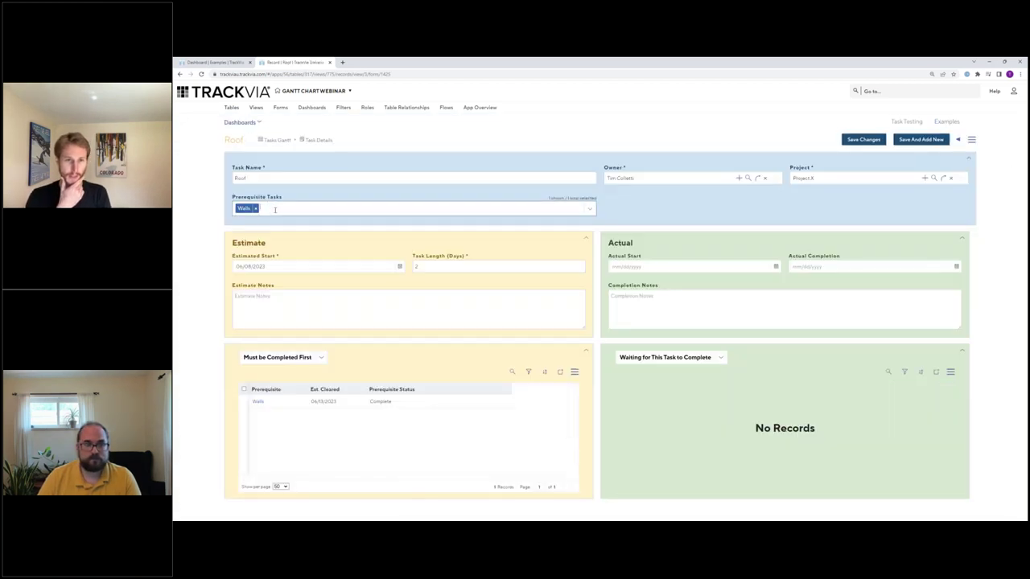
click(266, 209)
click(250, 238)
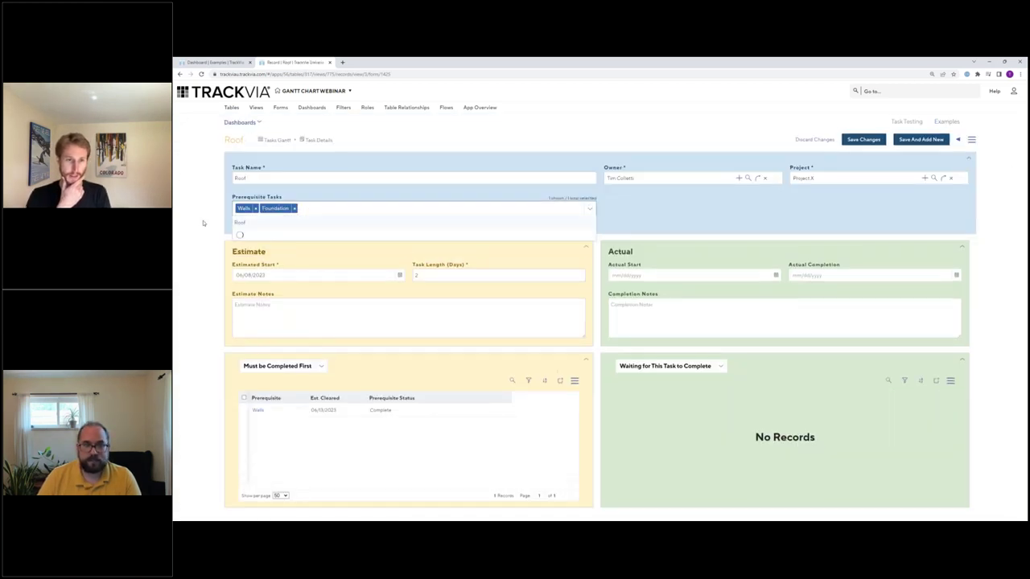
click(878, 142)
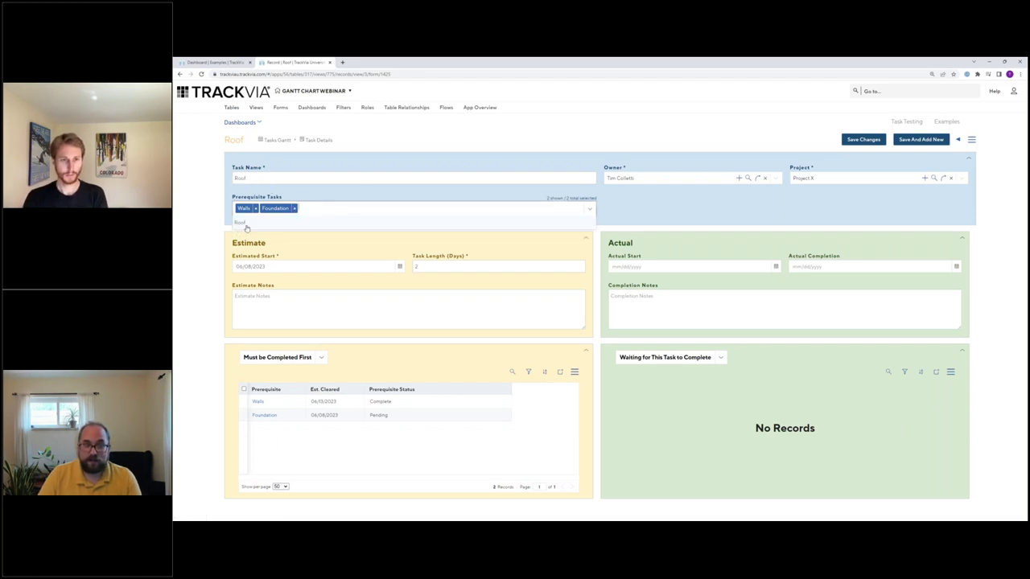
Step: Try adding Roof as its own prerequisite, remove it and return to the Examples dashboard without saving
click(240, 223)
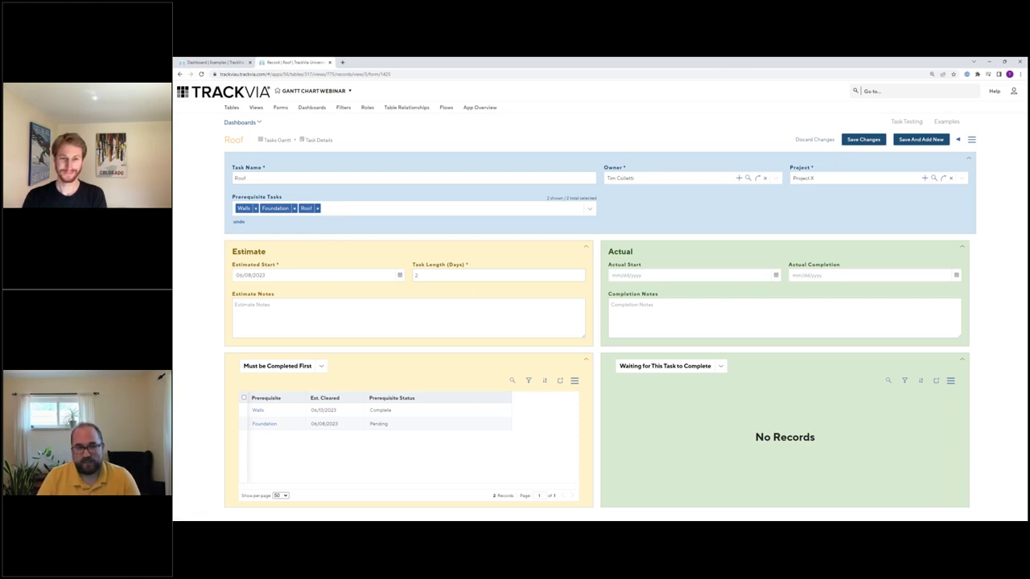
click(318, 208)
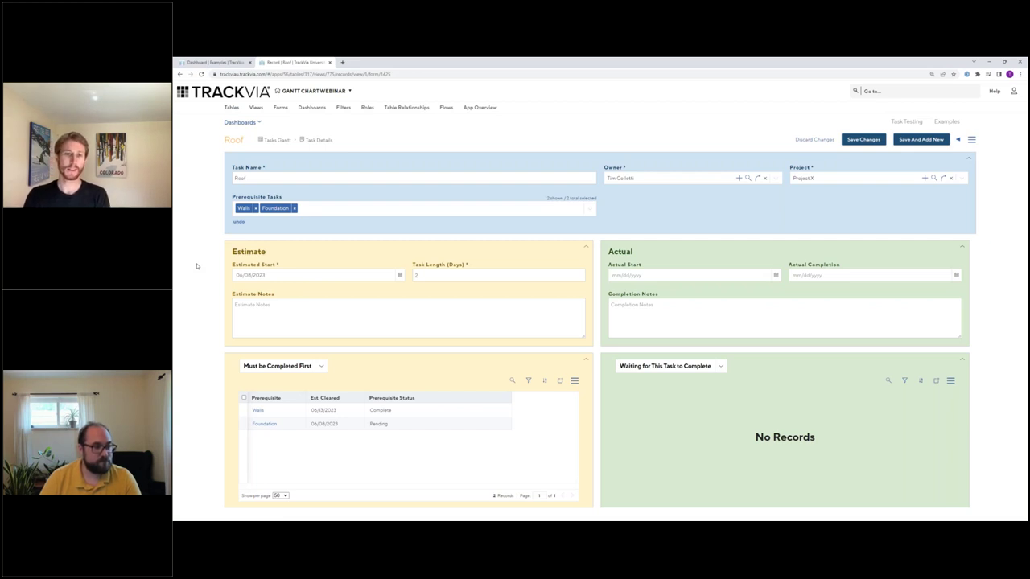
click(317, 108)
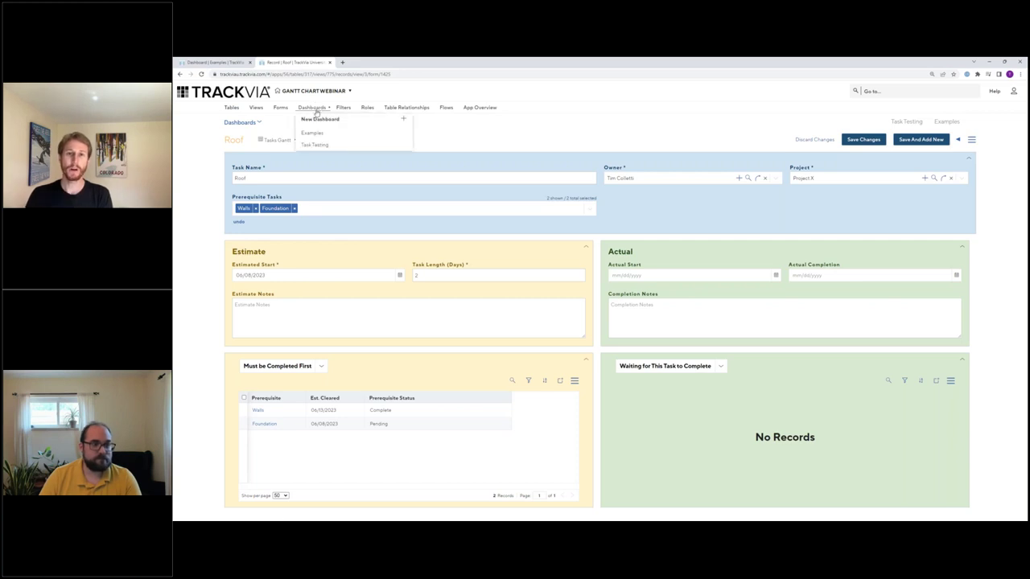
click(324, 133)
click(563, 175)
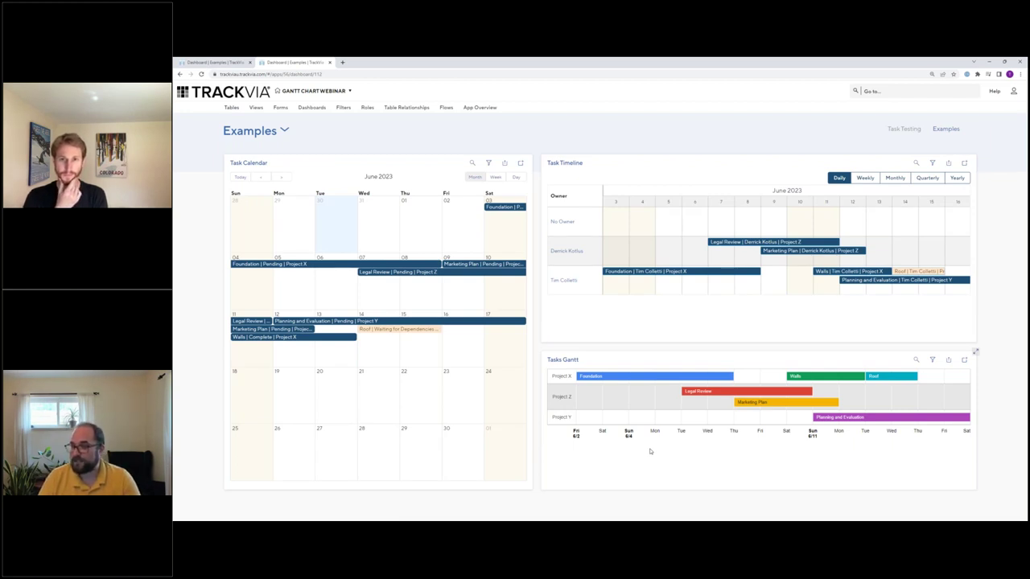
Step: Examine the Foundation task's dependent tasks and estimated dates from the Gantt chart and return to the dashboard
click(660, 380)
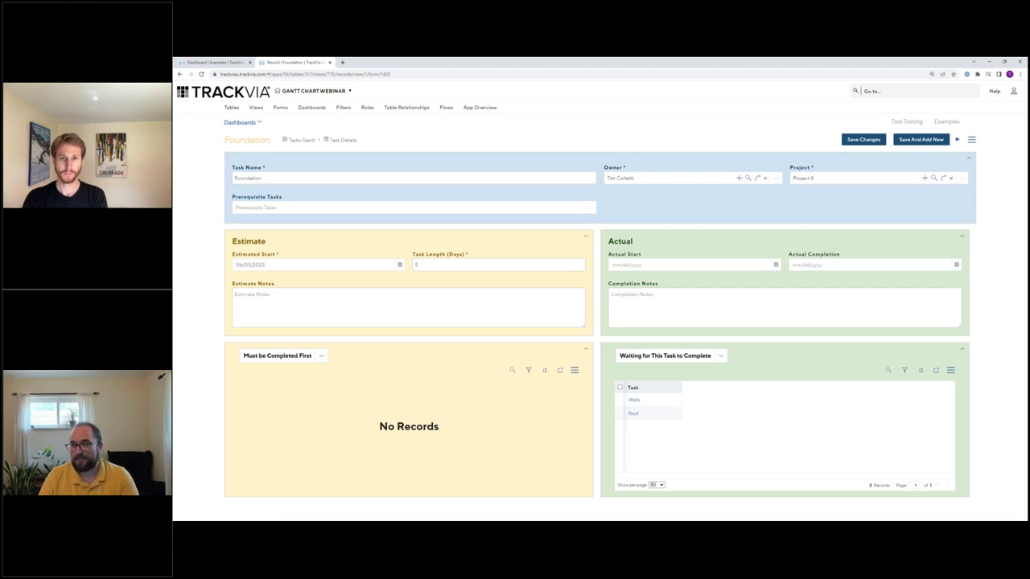
click(180, 74)
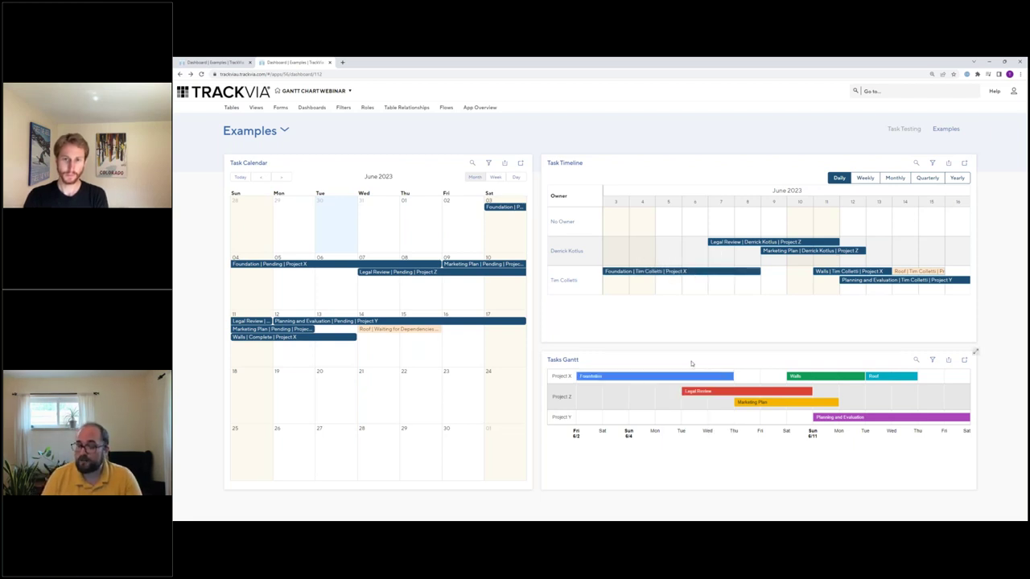
mouse_move(677, 378)
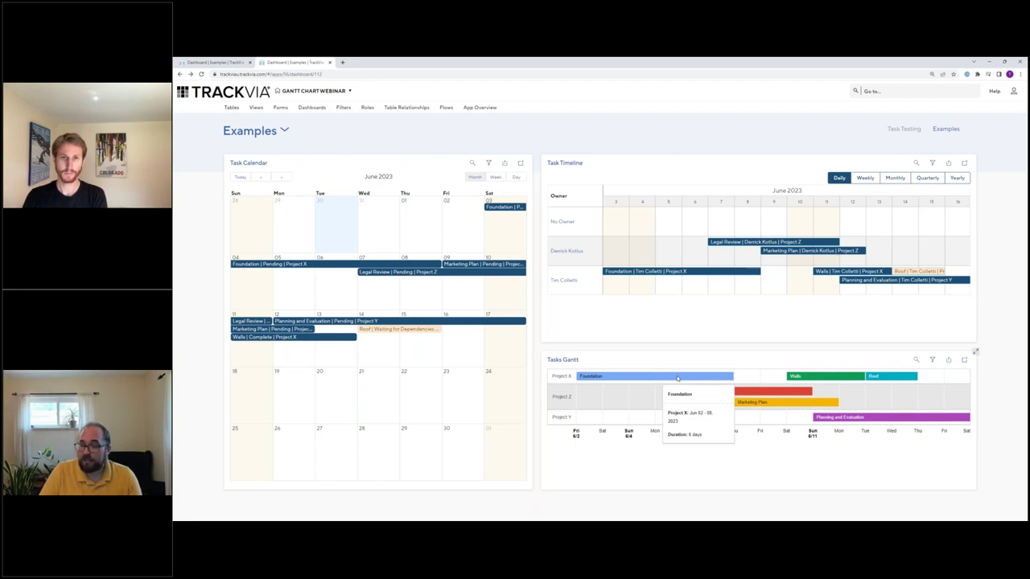
click(678, 377)
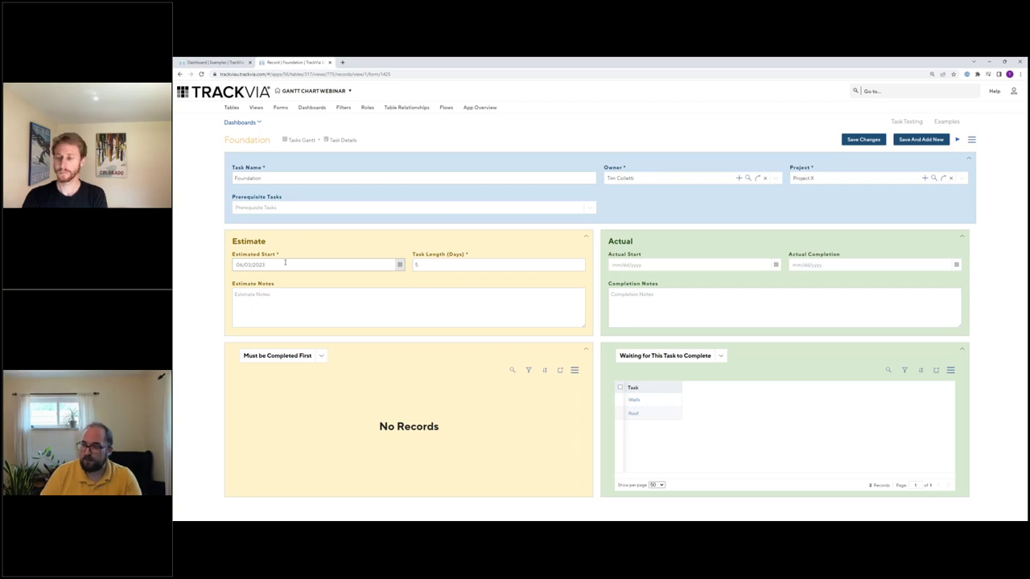
click(181, 74)
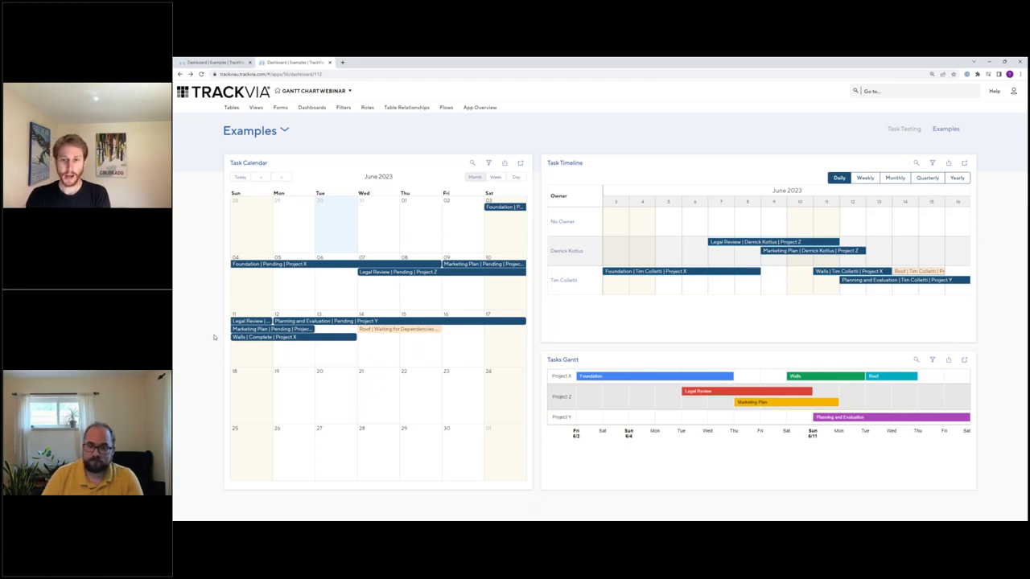
Step: Open the Tasks Gantt view for editing and show its chart format settings, keeping Project as the Name field
click(562, 361)
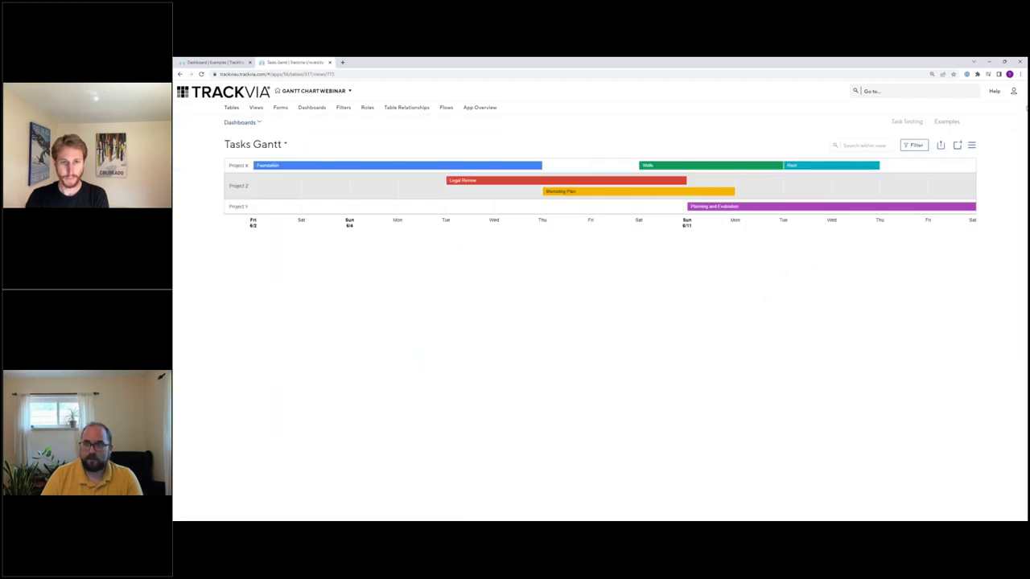
click(972, 145)
click(955, 266)
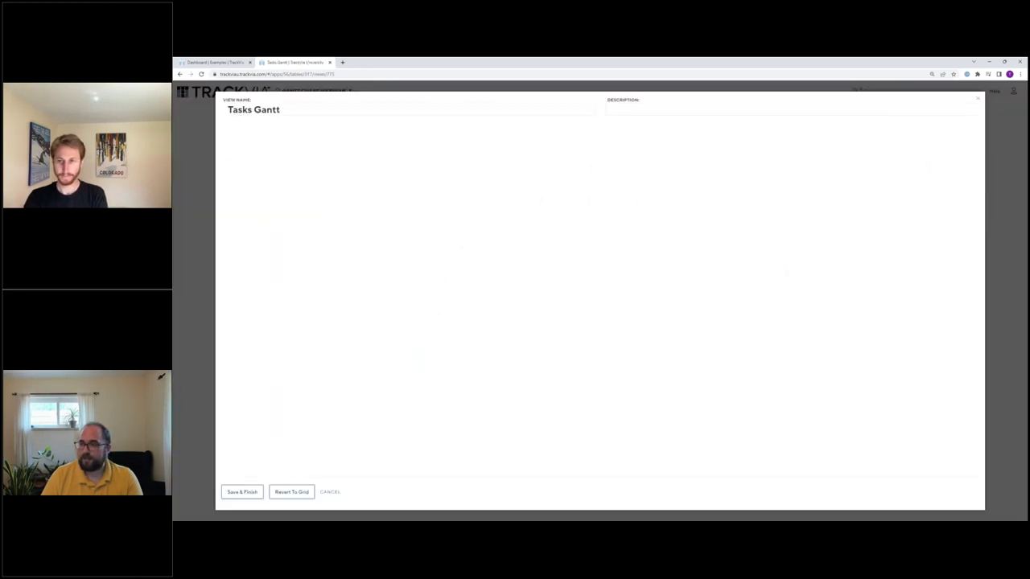
click(820, 131)
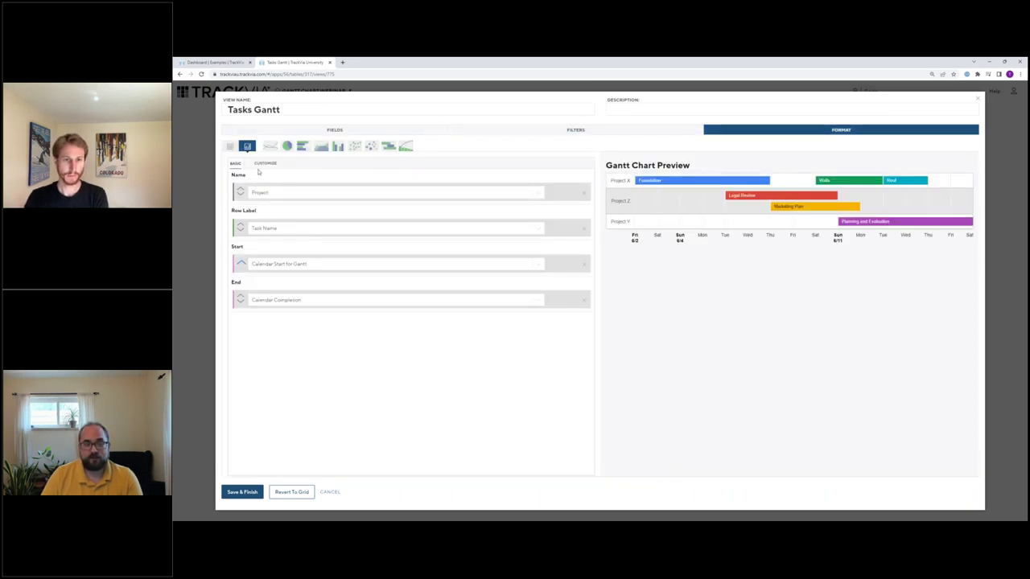
click(295, 197)
click(326, 201)
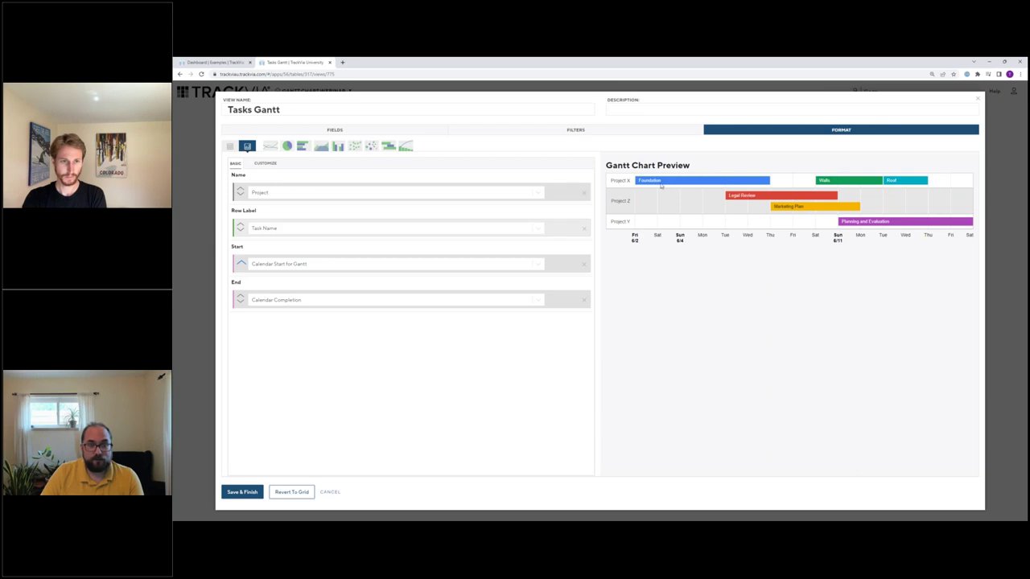
mouse_move(689, 182)
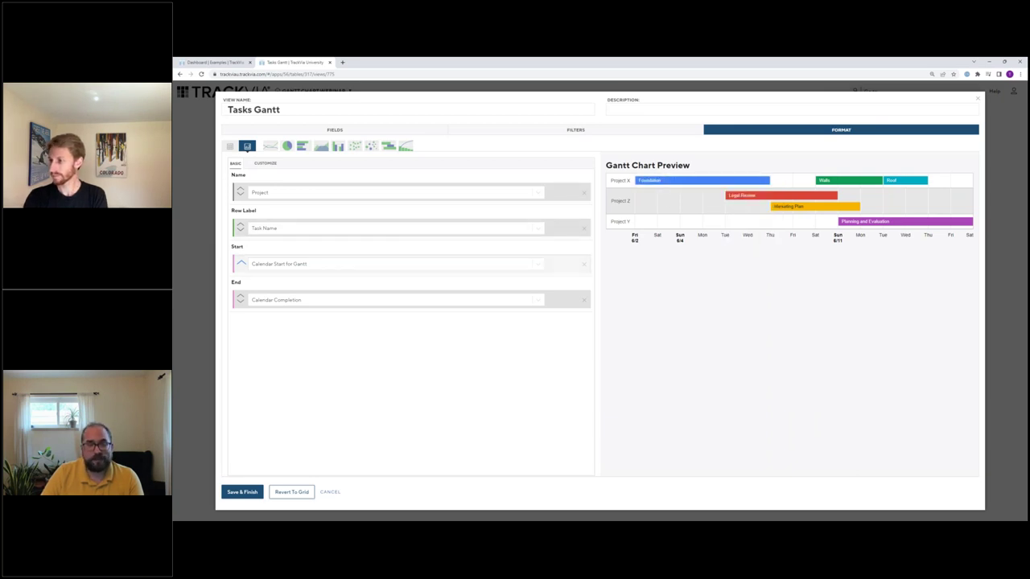
Step: Preview the Gantt chart with Owner, Status and Project as the Name field, finishing on Owner
click(412, 195)
click(401, 214)
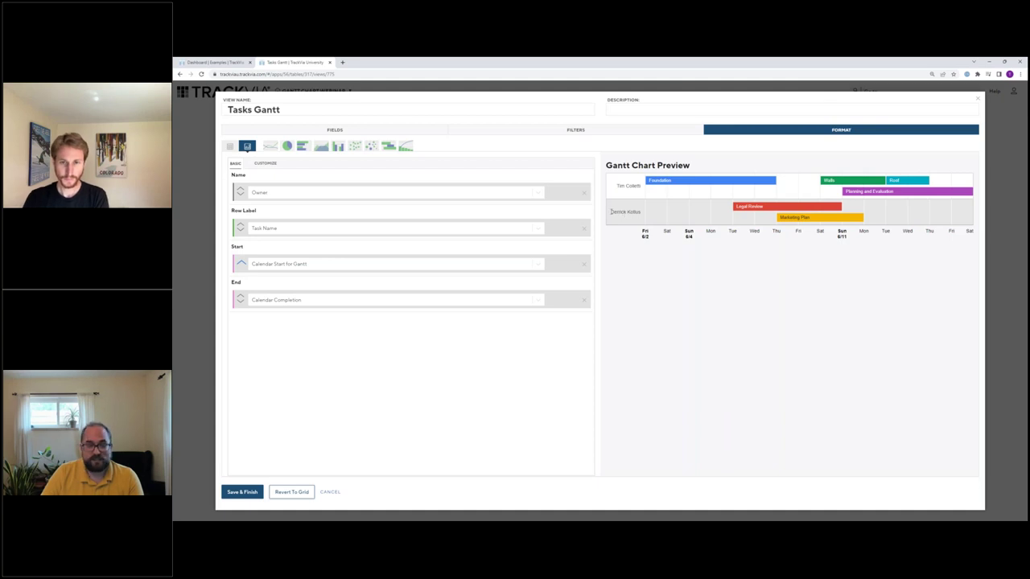
click(354, 193)
click(346, 223)
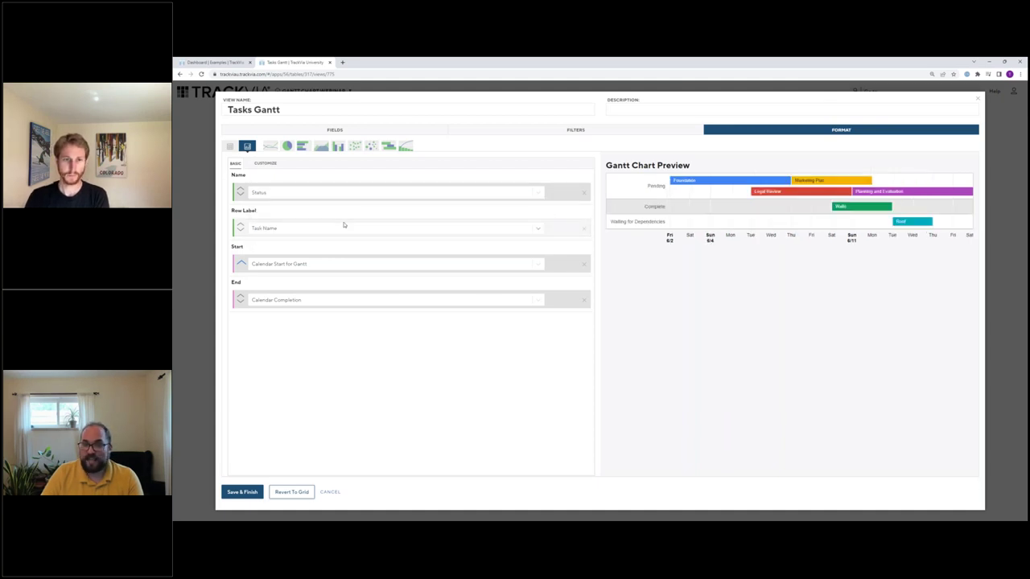
click(378, 193)
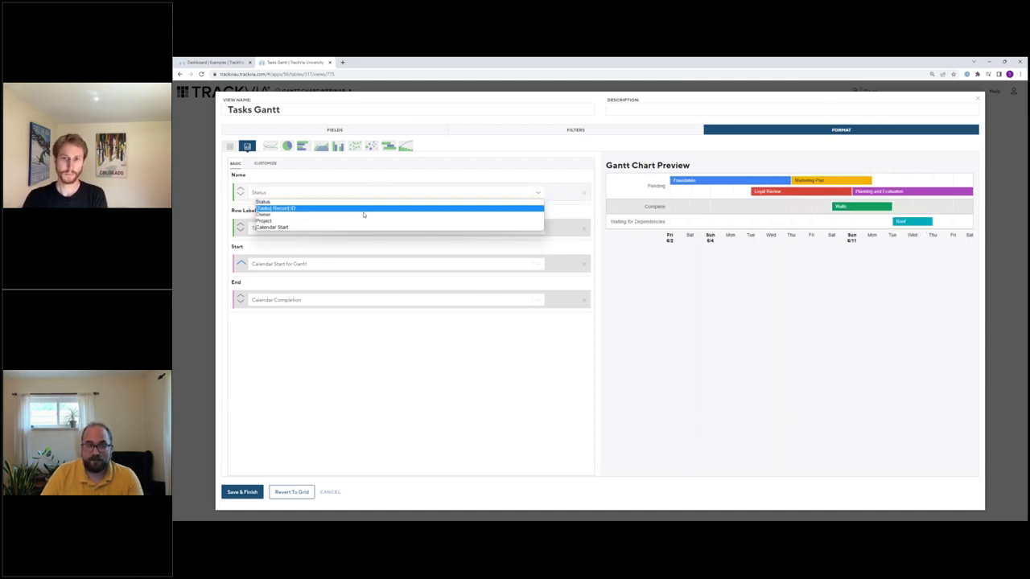
click(363, 220)
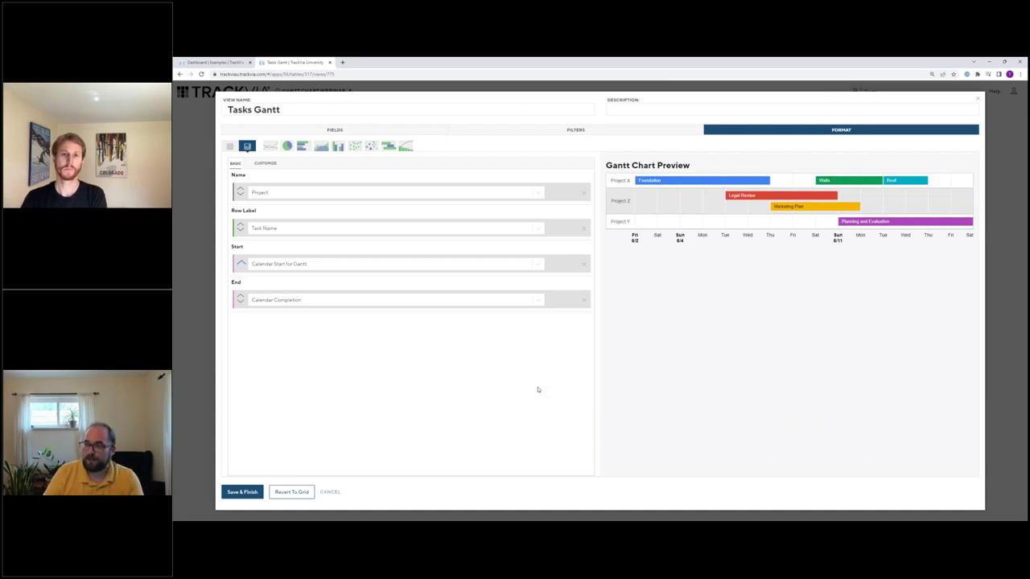
click(382, 192)
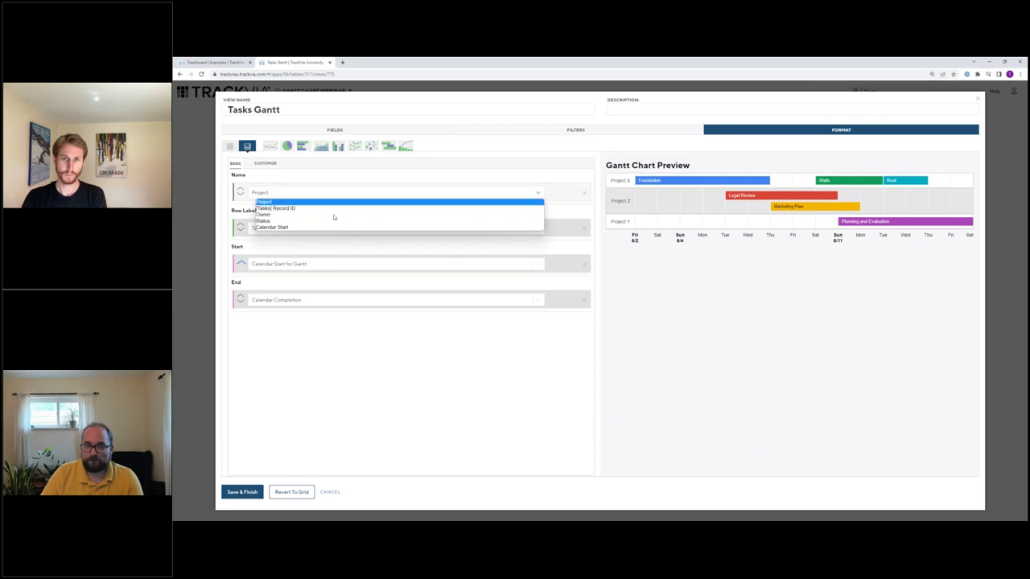
click(336, 219)
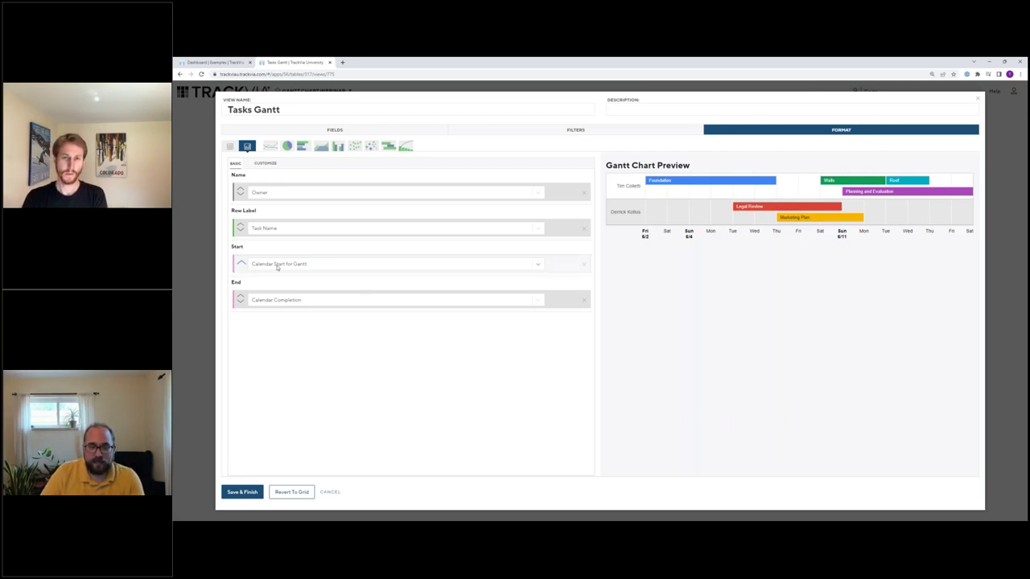
Step: Compare Calendar Start with Calendar Start for Gantt as the chart's Start field, finishing on Calendar Start for Gantt
click(320, 269)
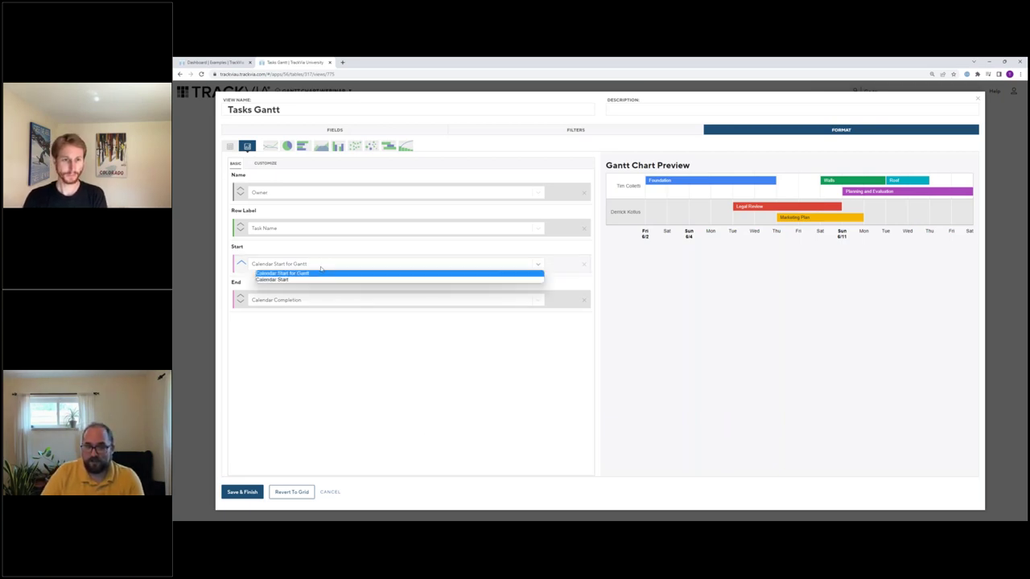
click(307, 279)
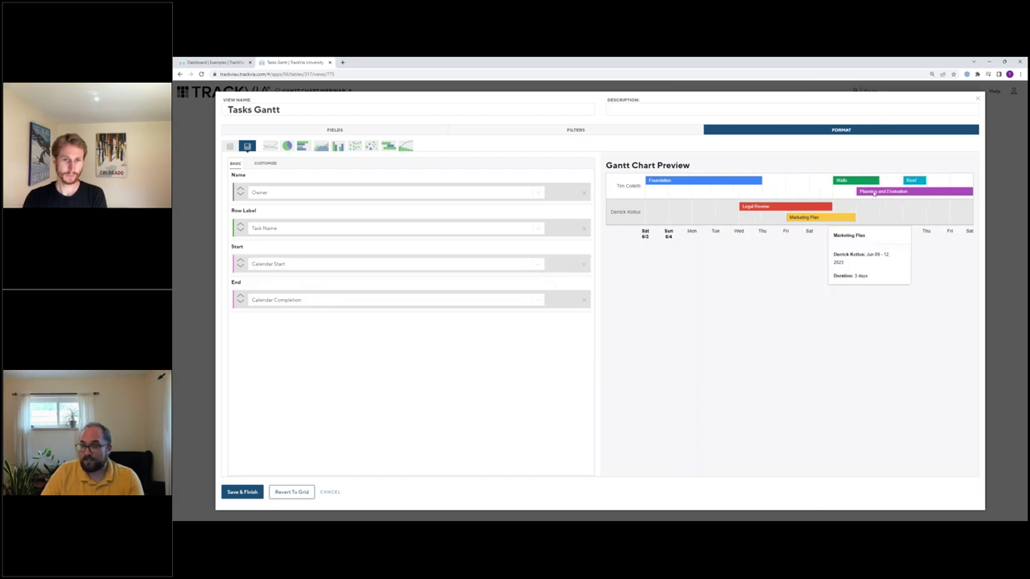
click(280, 266)
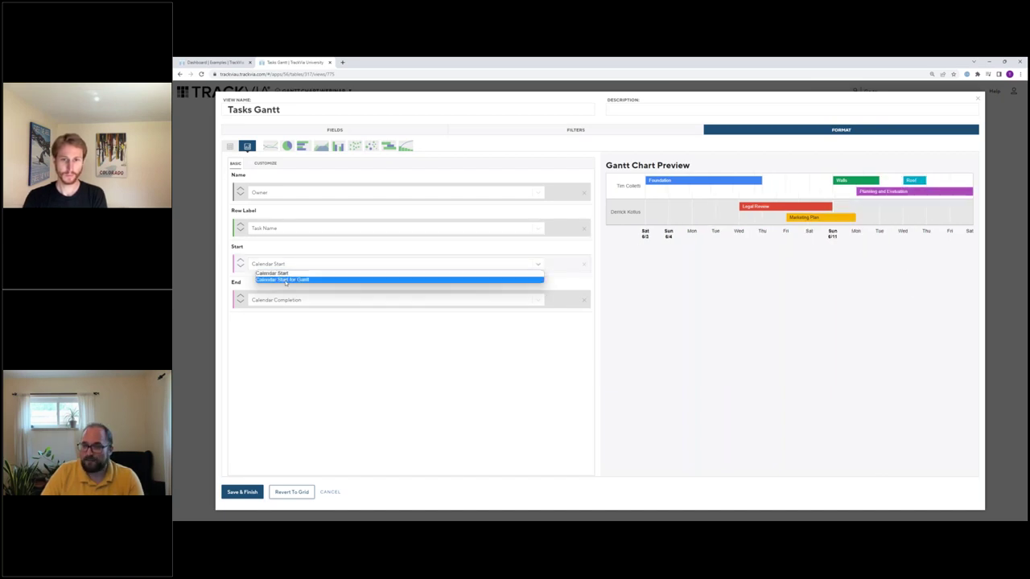
click(285, 279)
click(297, 265)
click(294, 274)
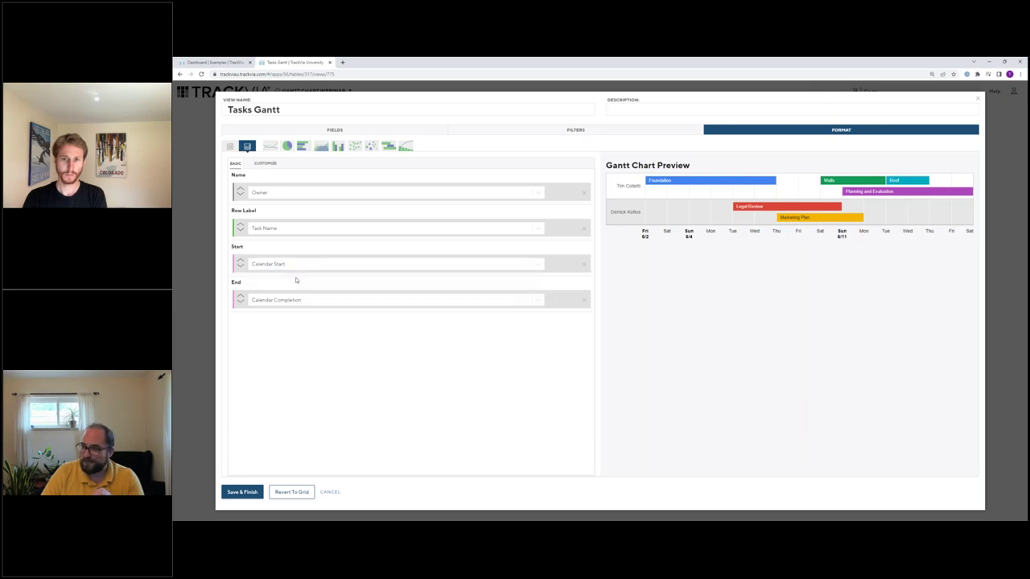
click(294, 267)
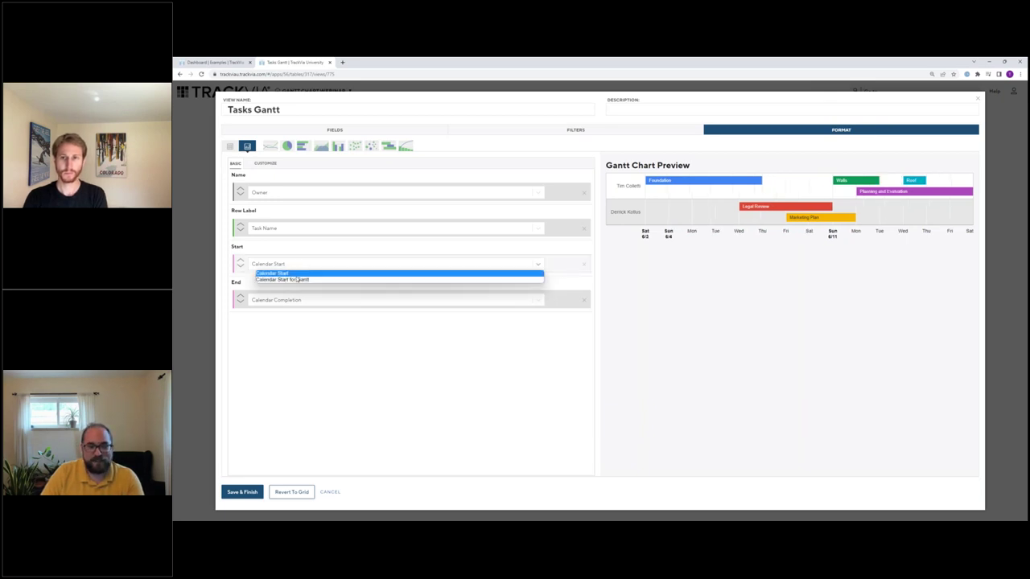
click(294, 280)
Step: Review the End field choices for the Tasks Gantt chart, discard the view edits and return to the Examples dashboard
click(296, 301)
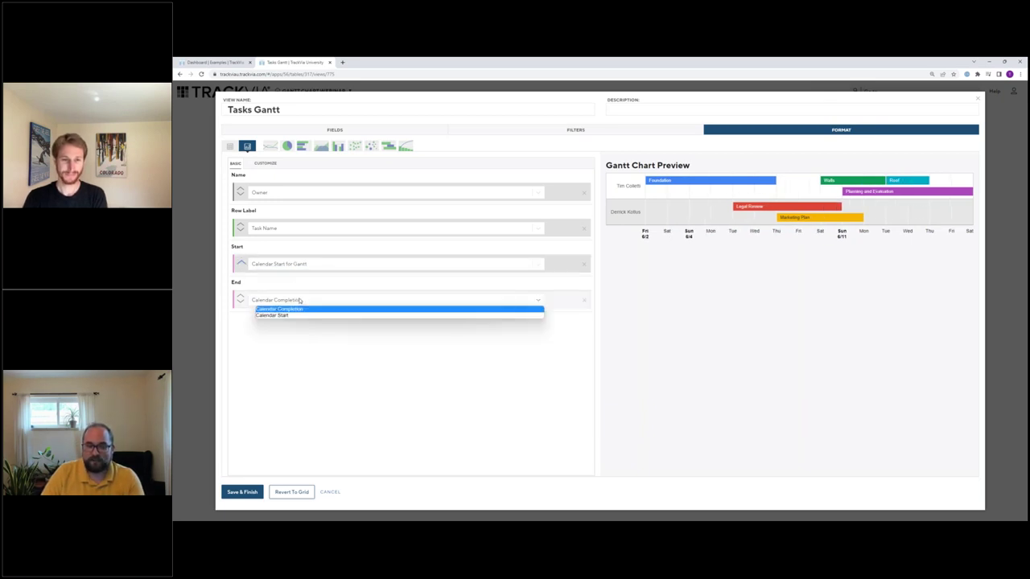
click(409, 384)
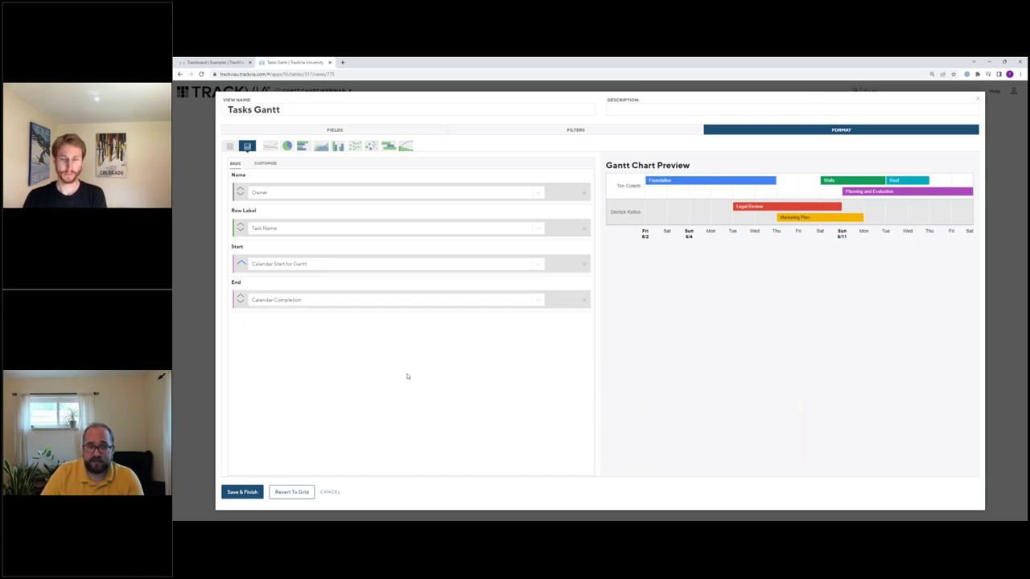
click(333, 493)
click(561, 175)
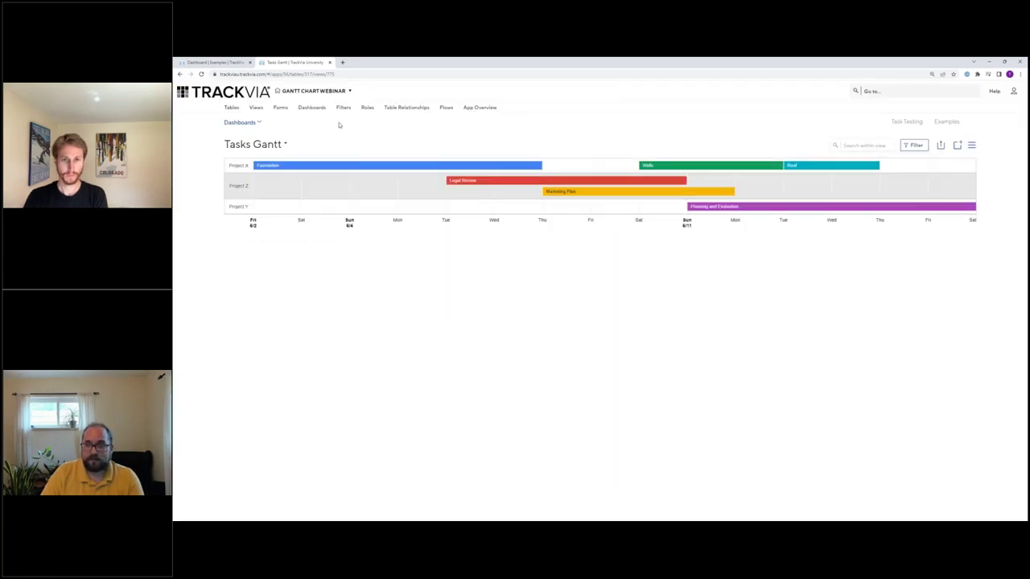
click(312, 107)
click(314, 131)
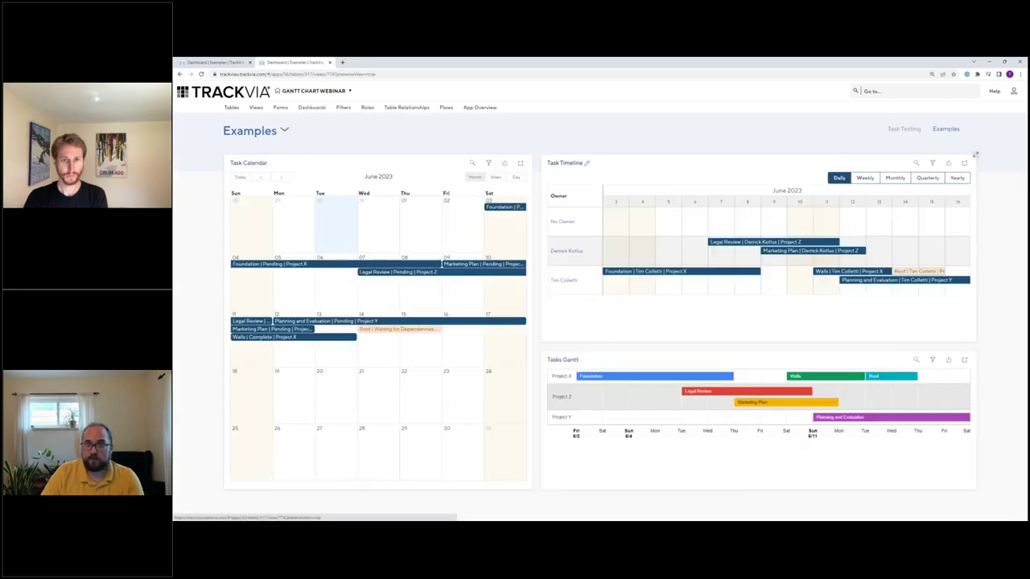
Step: Examine the Task Timeline view's Timeline | Calendar settings, close them without saving and return to the Examples dashboard
click(964, 162)
click(971, 145)
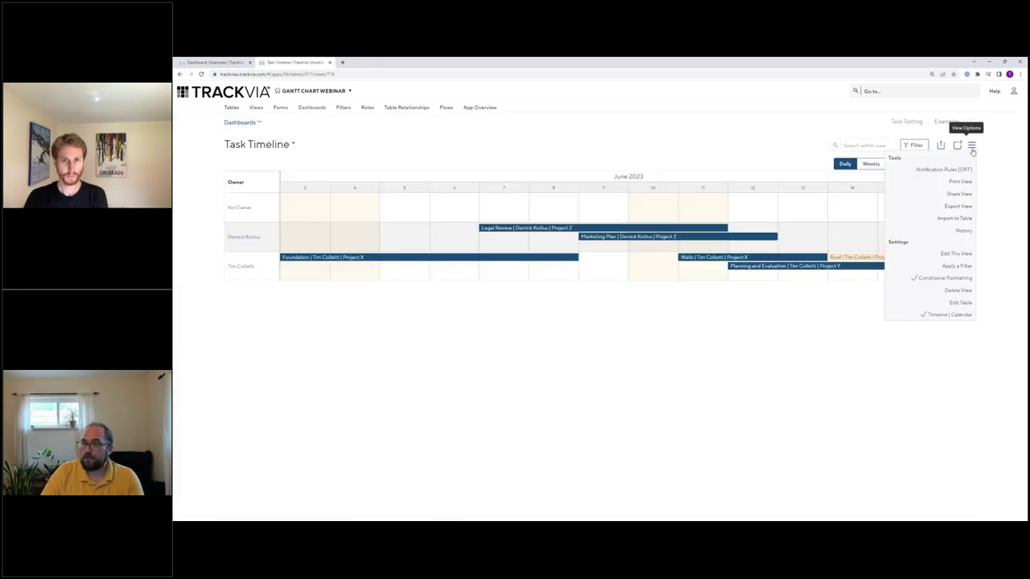
click(940, 315)
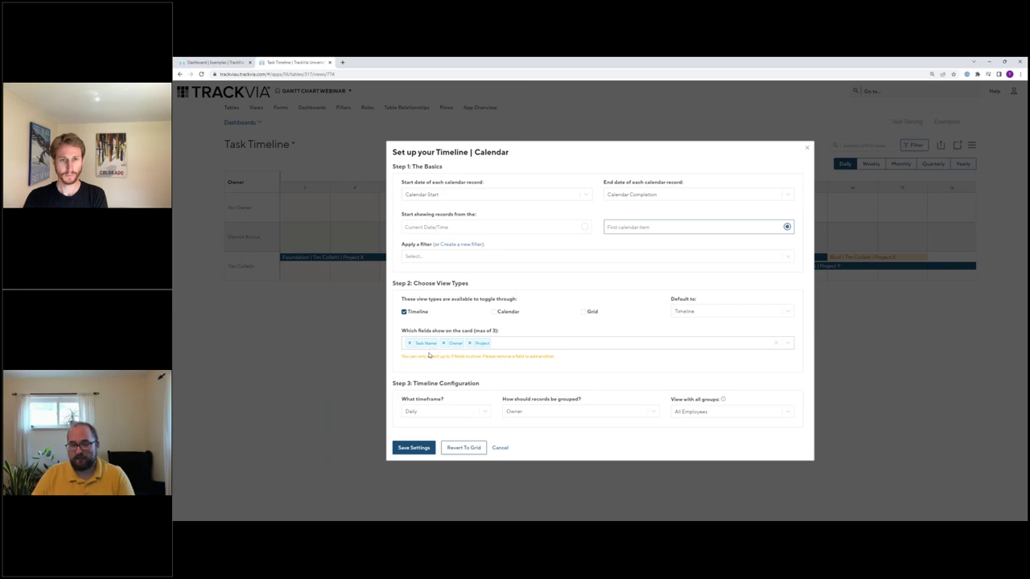
click(501, 448)
click(312, 107)
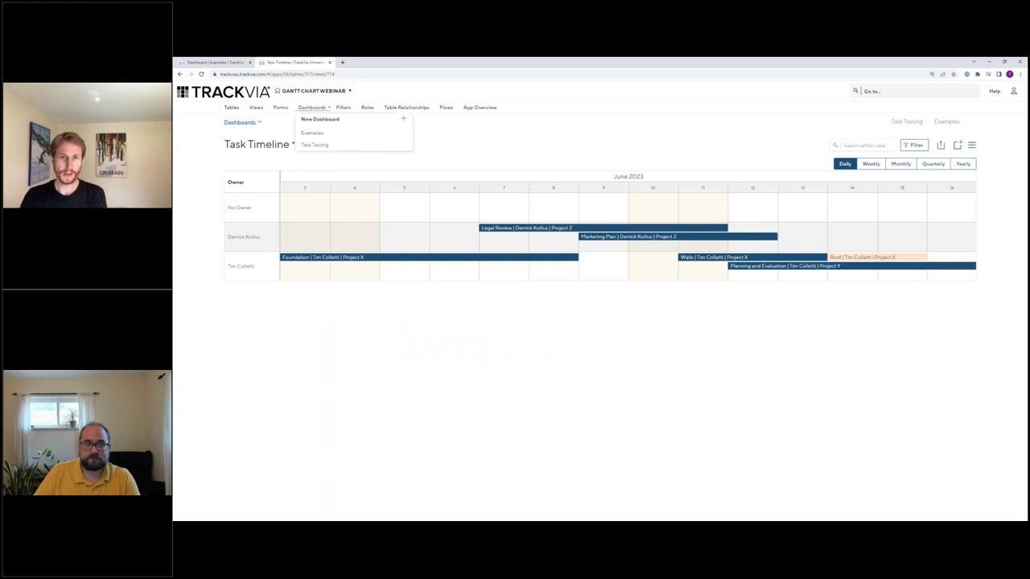
click(310, 133)
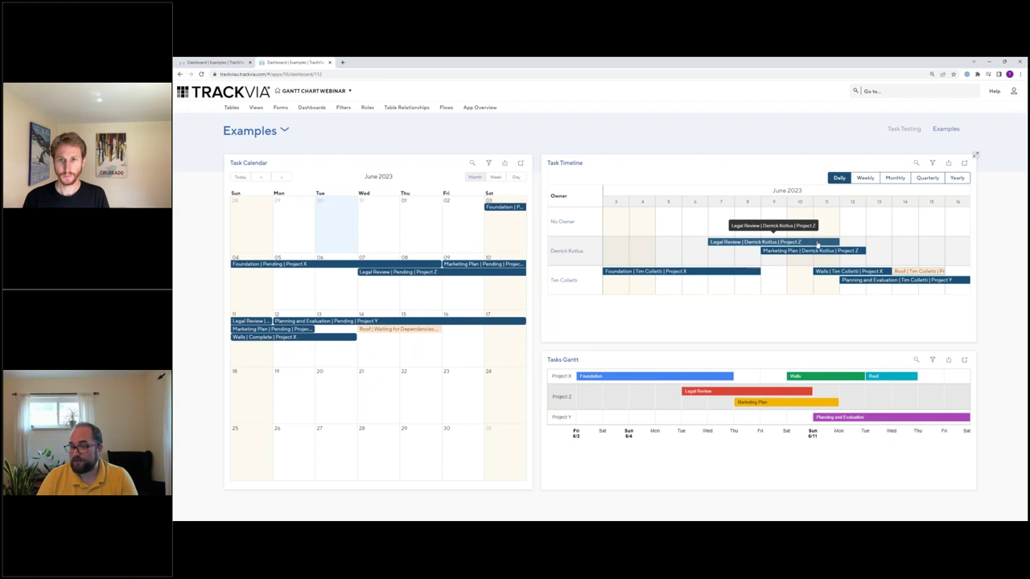
Step: Check the Legal Review task record from the timeline, return to the dashboard and inspect the task bars in Tasks Gantt
click(767, 242)
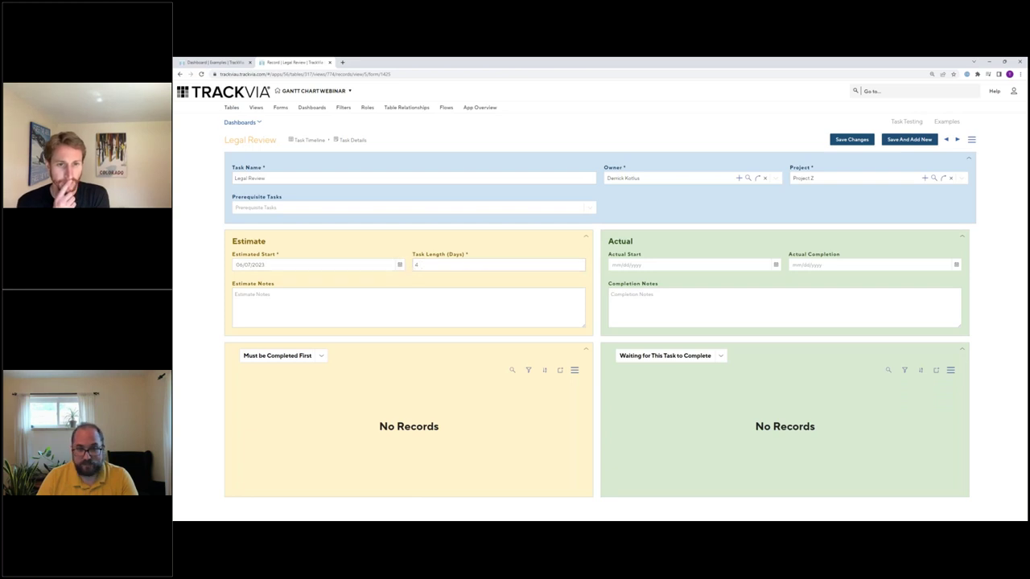
click(179, 74)
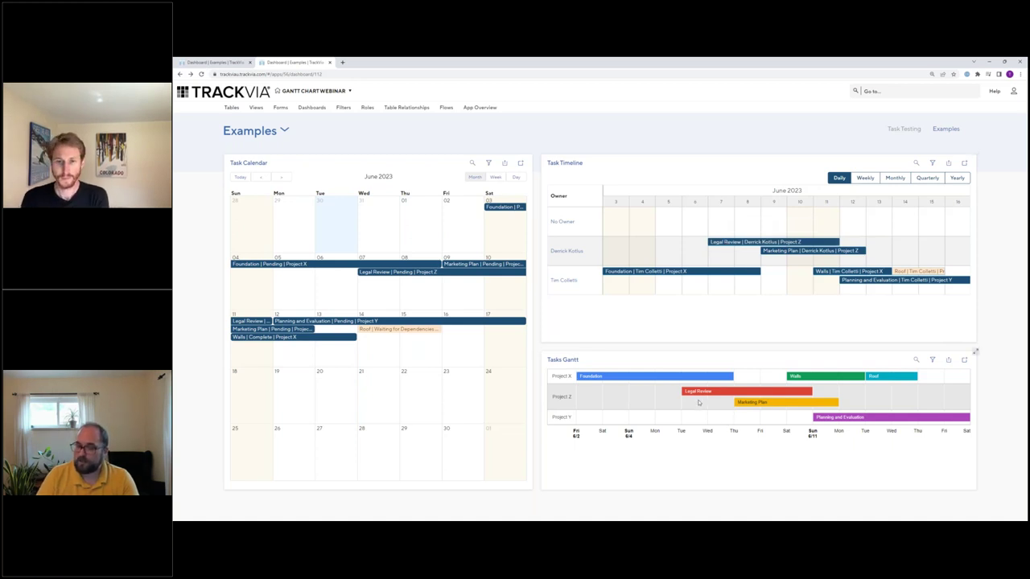
mouse_move(699, 395)
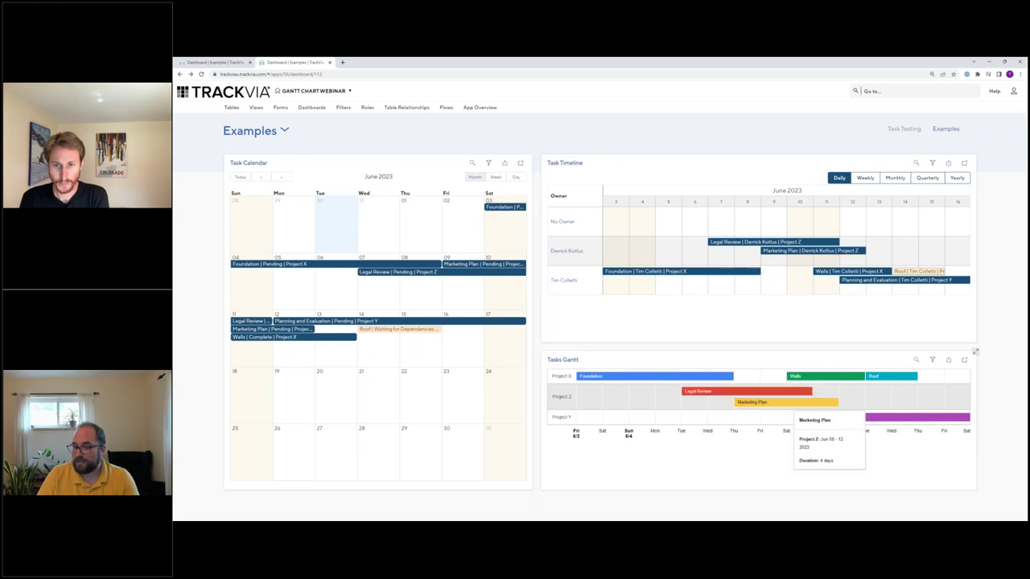
mouse_move(731, 397)
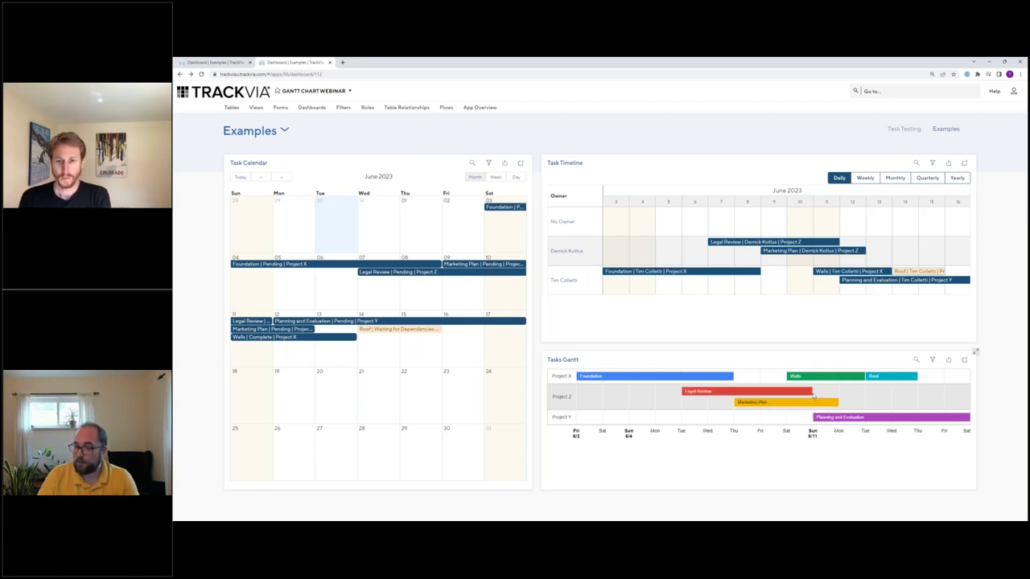
mouse_move(883, 381)
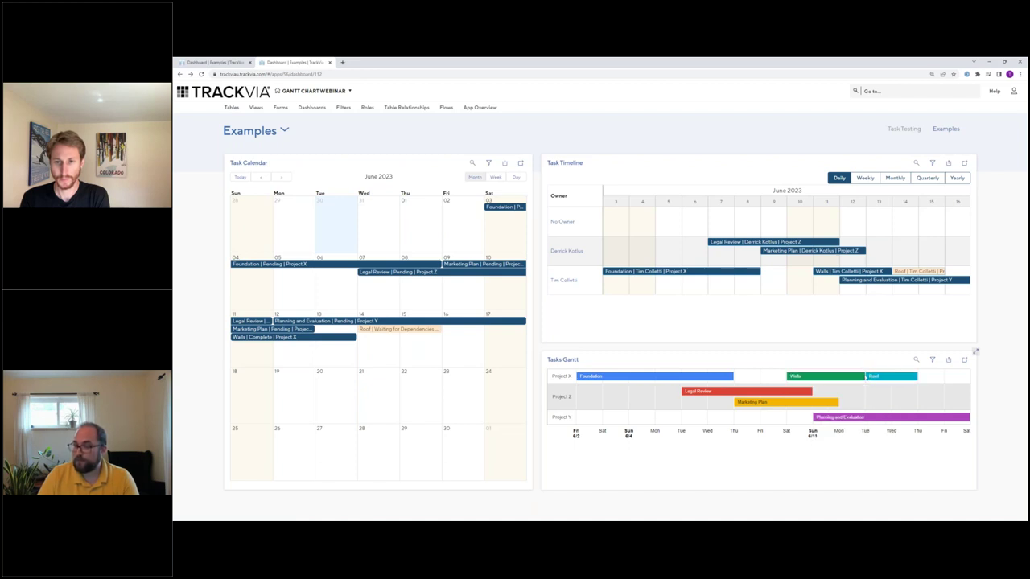
Step: Set the Tasks Gantt chart's Start field to Calendar Start and save the view
click(568, 360)
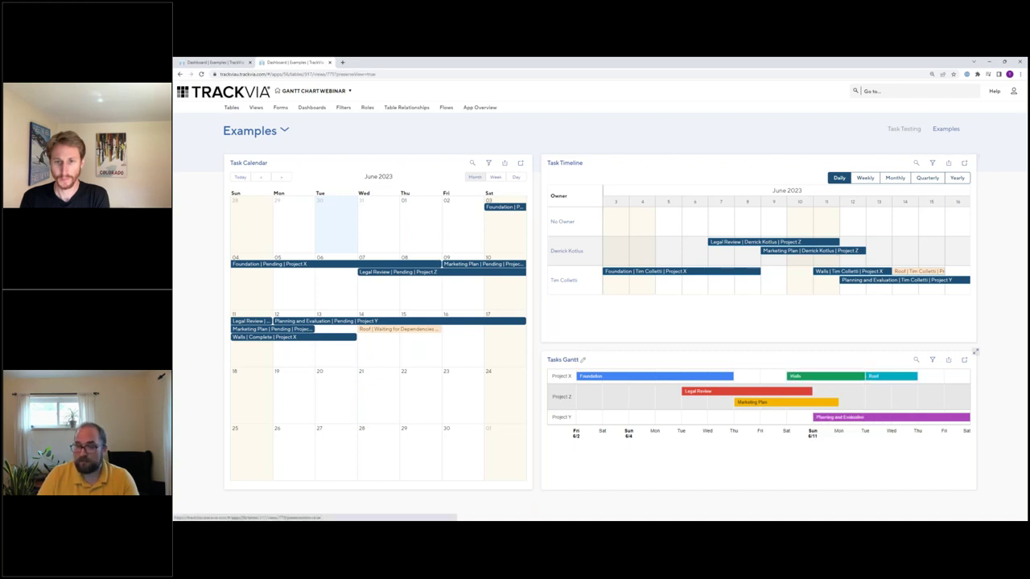
click(970, 146)
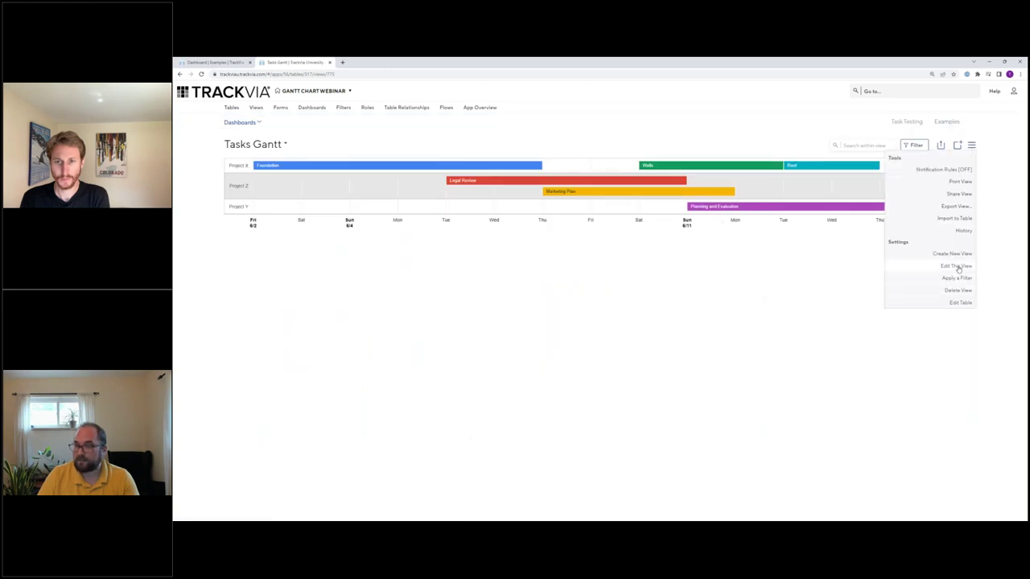
click(949, 270)
click(873, 129)
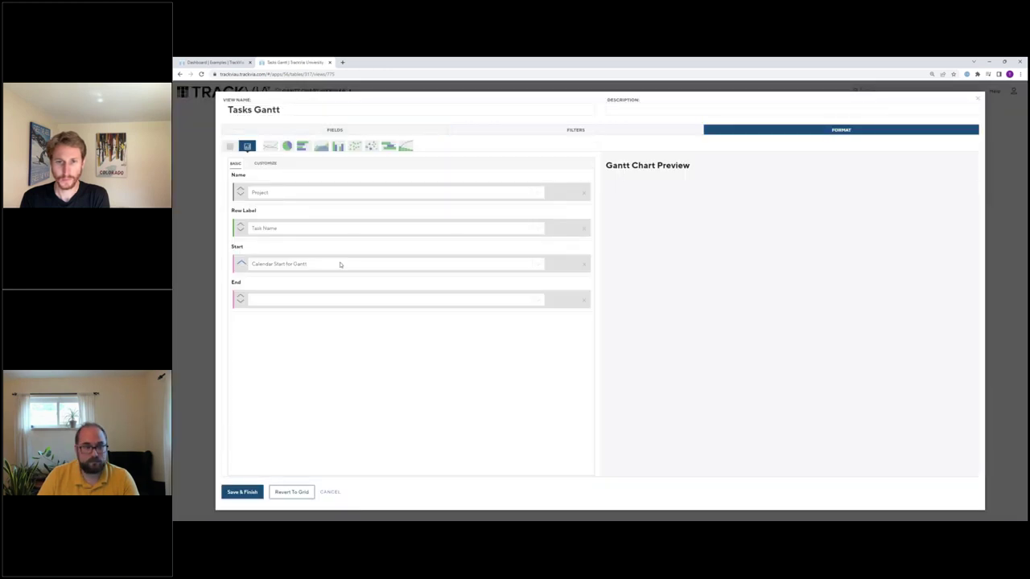
click(338, 266)
click(334, 278)
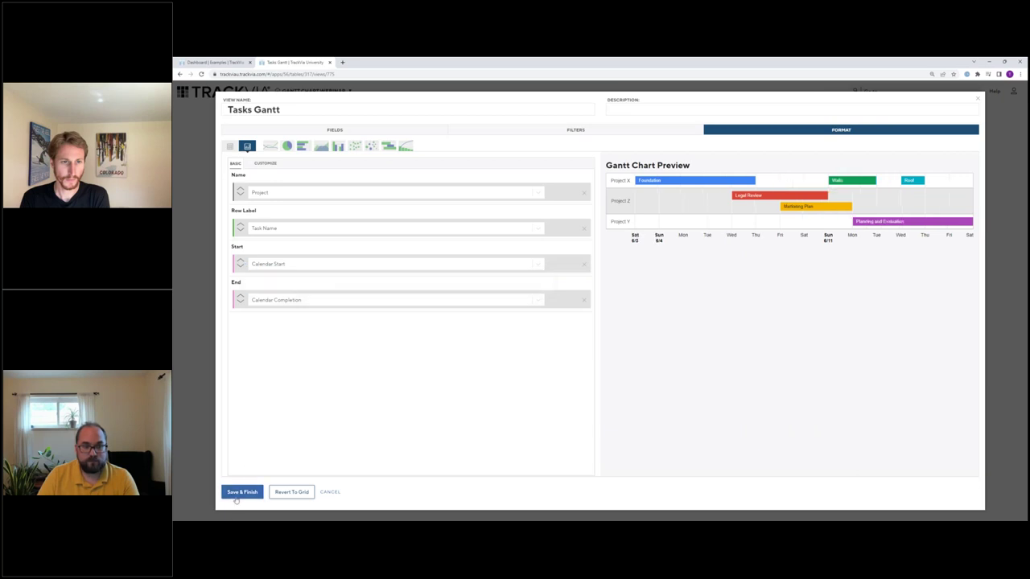
click(242, 492)
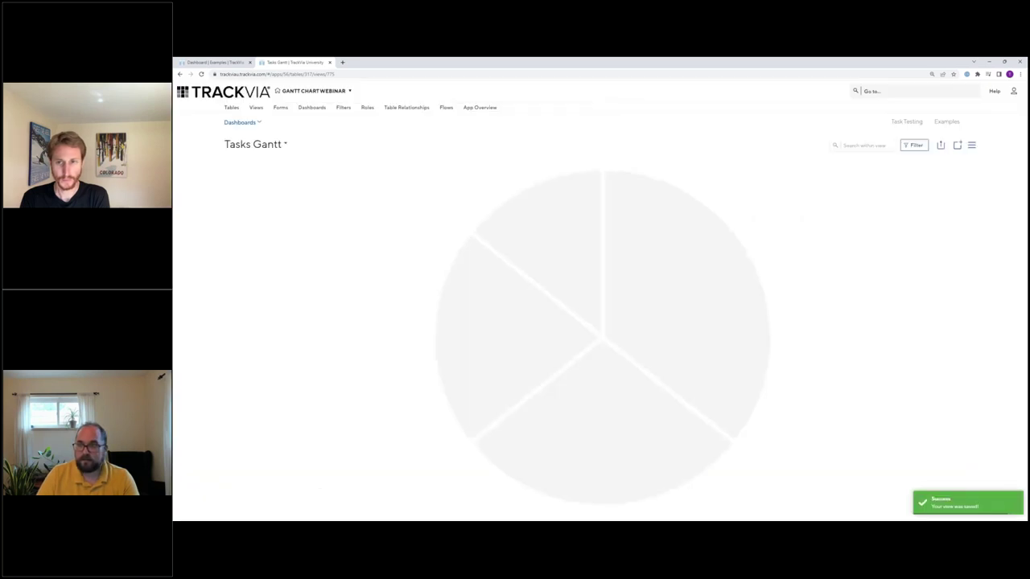
Step: Inspect the dates and durations of the Roof and Walls bars in Tasks Gantt, and return to the Examples dashboard
mouse_move(843, 169)
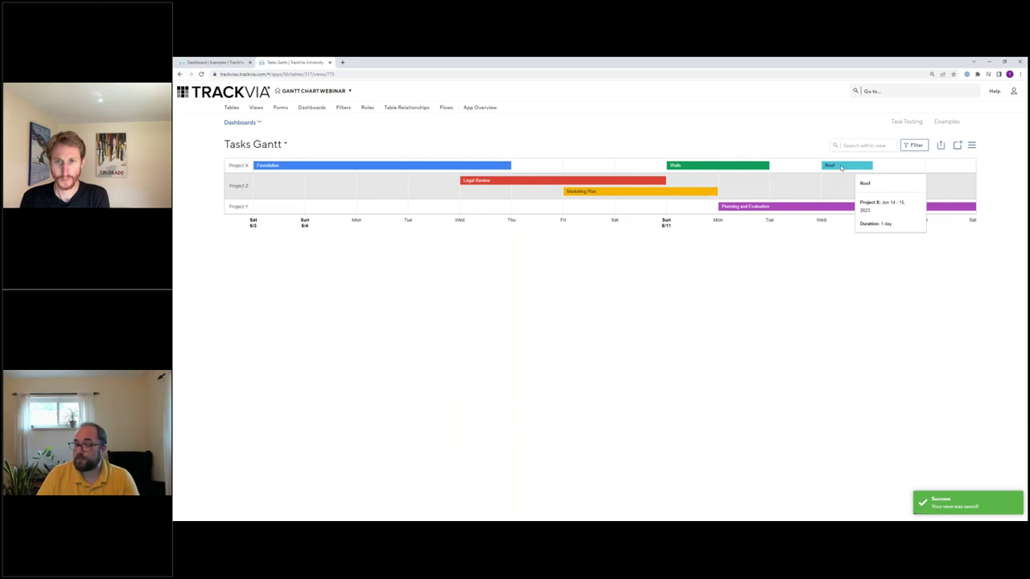
mouse_move(693, 166)
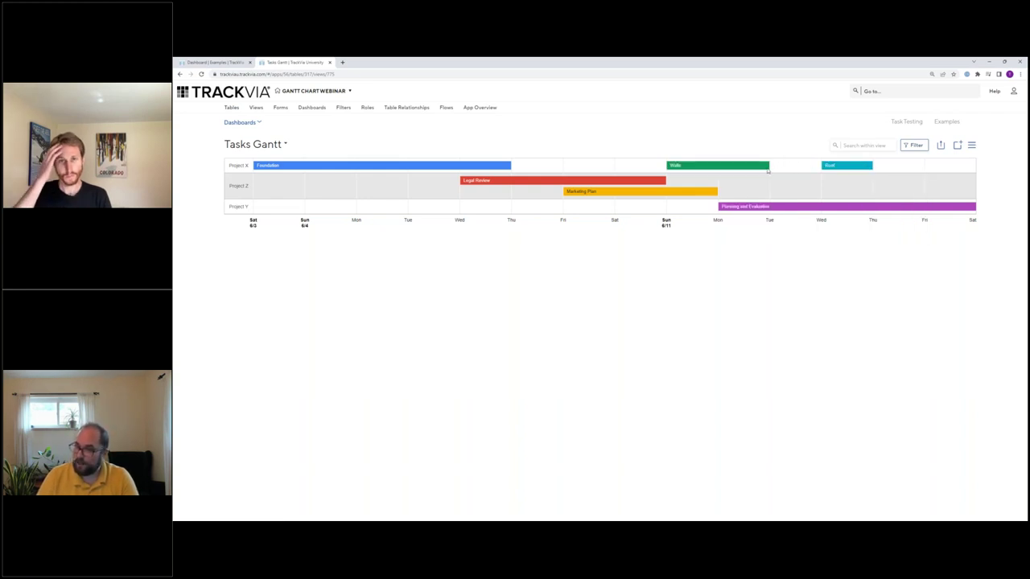
mouse_move(763, 171)
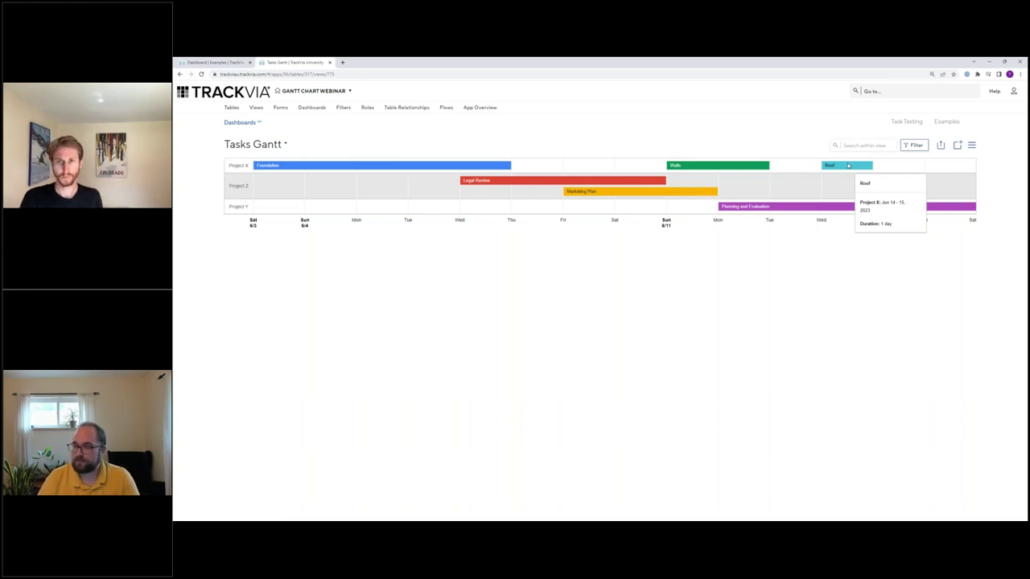
click(314, 111)
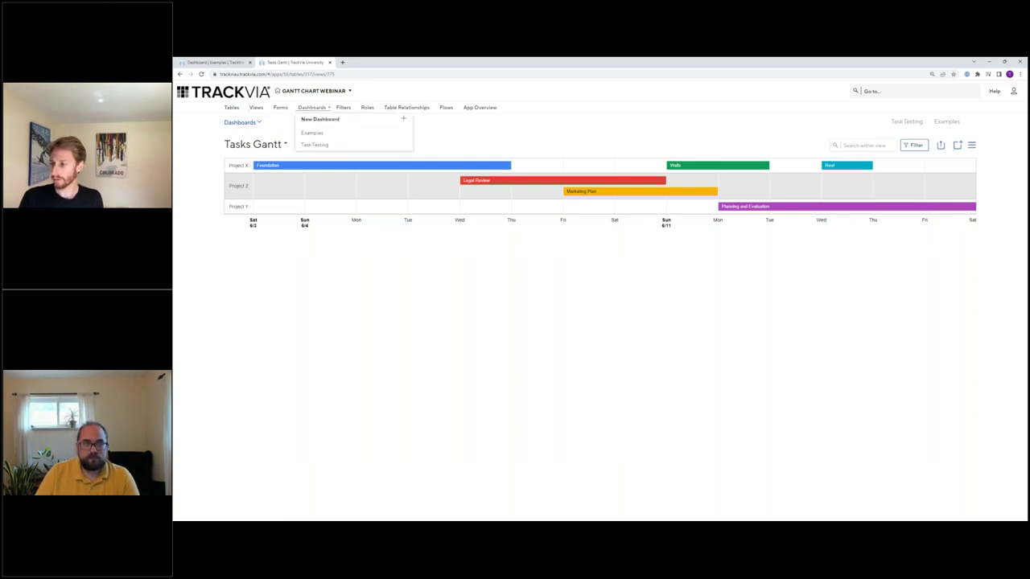
click(317, 135)
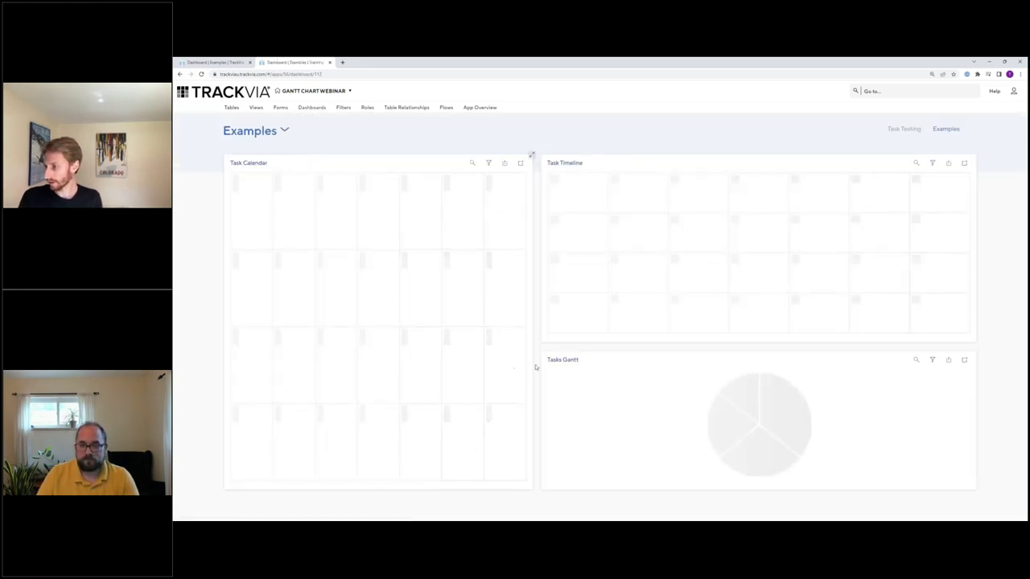